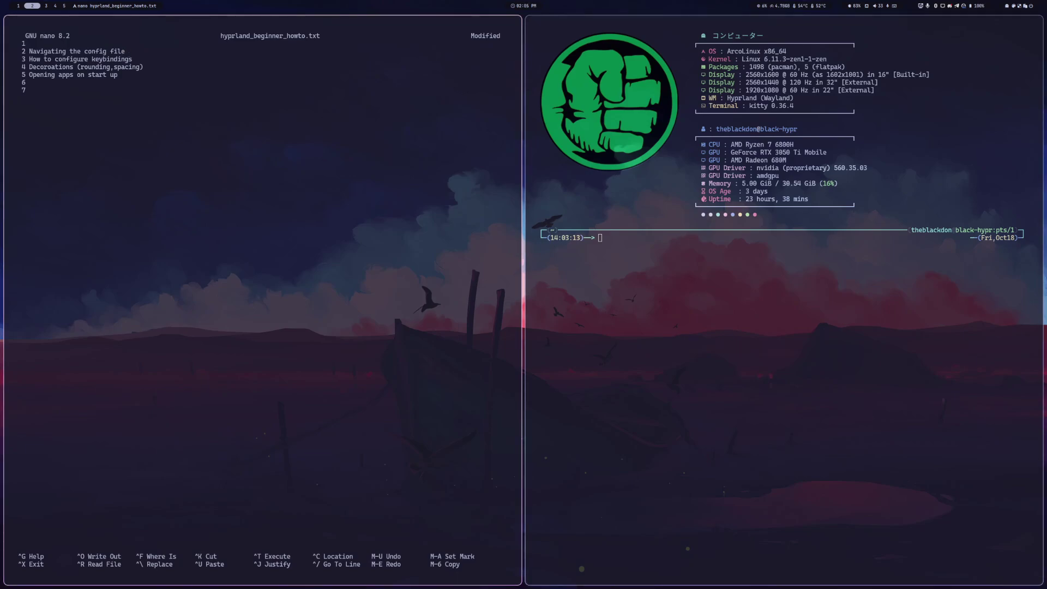
# Launch Google Chrome and open the hyprdots repository page on GitHub.
pyautogui.click(760, 322)
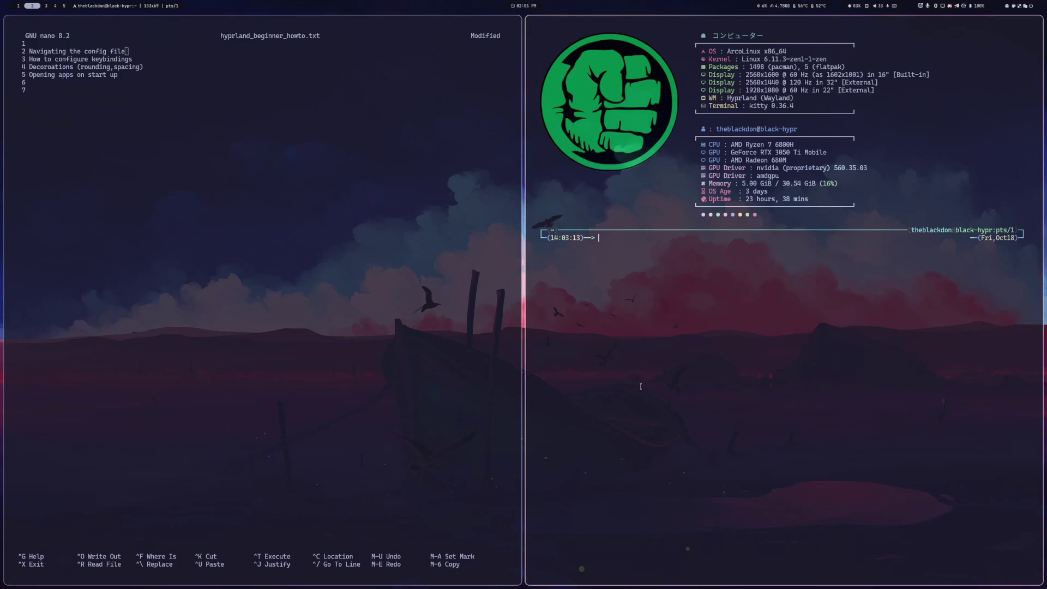
pyautogui.press('super+d')
pyautogui.press('Down')
pyautogui.press('Return')
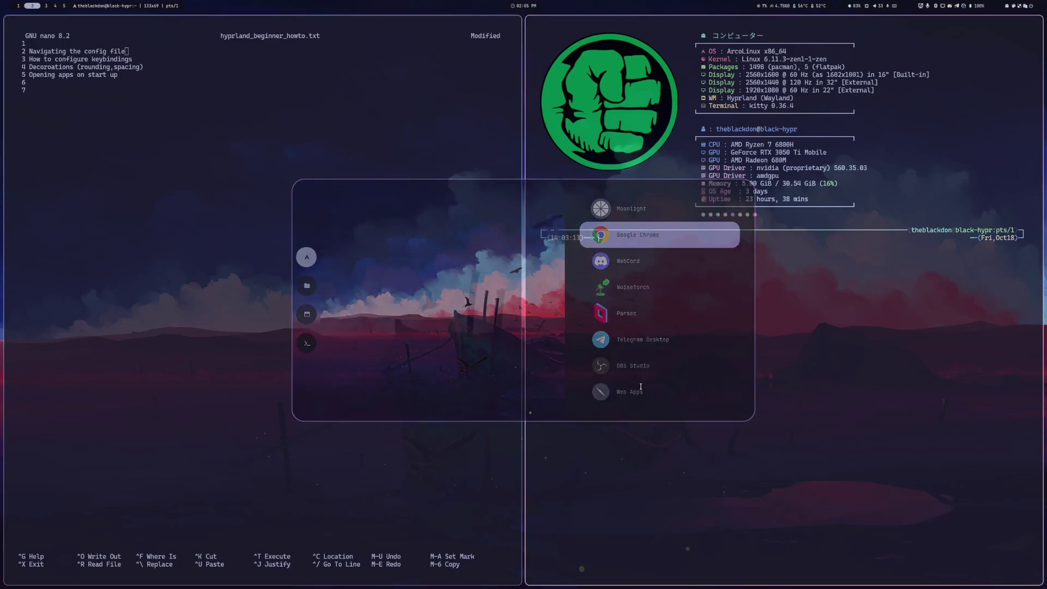
pyautogui.click(701, 465)
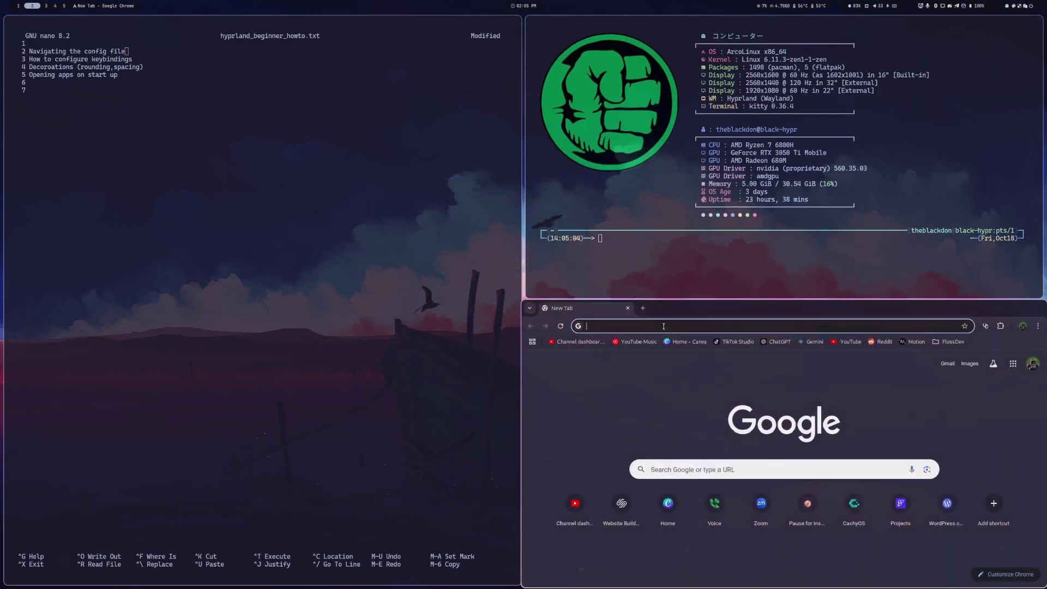
pyautogui.write('pA')
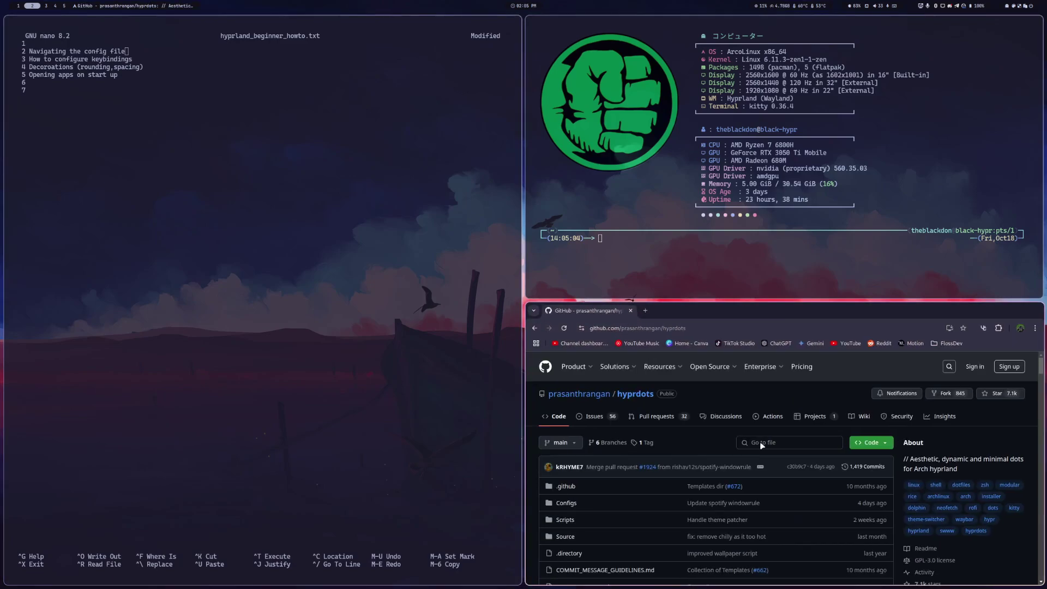
# Examine the hyprdots README, focusing on the HyDE installation notes, the install commands and the Updating section.
pyautogui.scroll(-10, 762, 445)
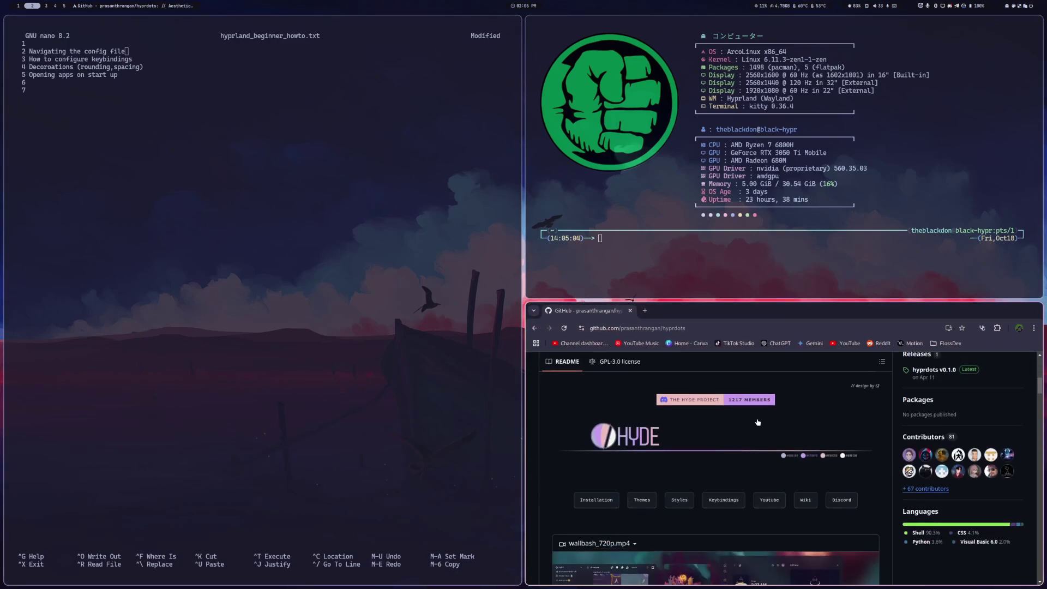
pyautogui.scroll(1, 636, 409)
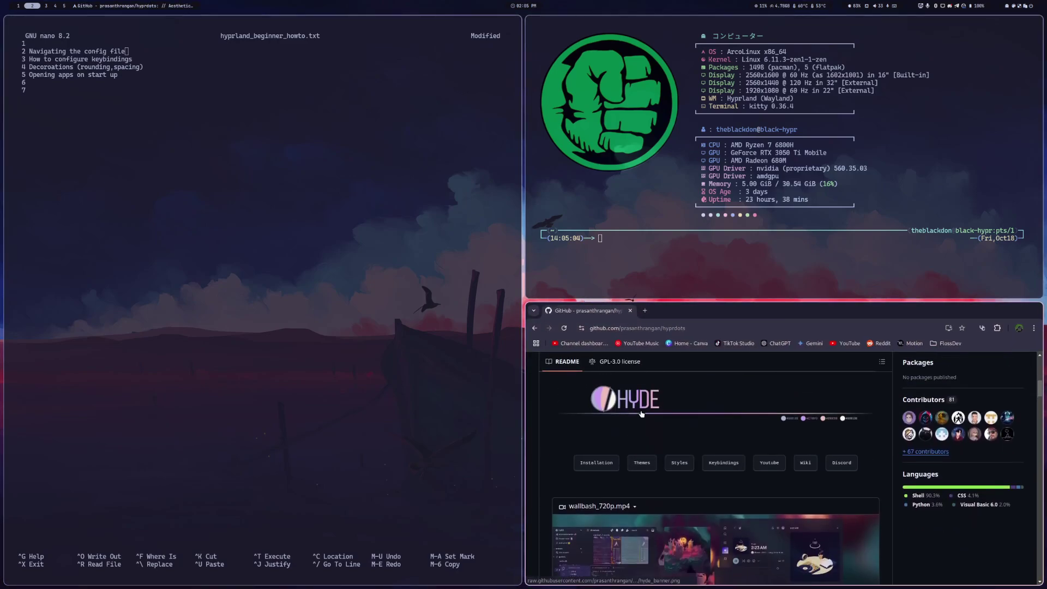
pyautogui.scroll(-7, 697, 449)
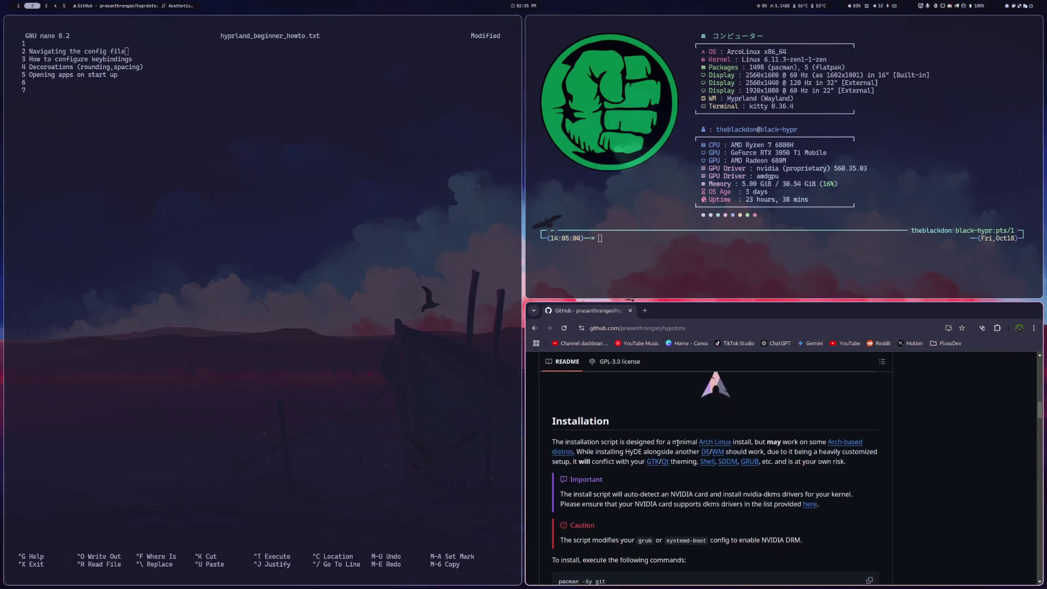
pyautogui.scroll(-5, 655, 436)
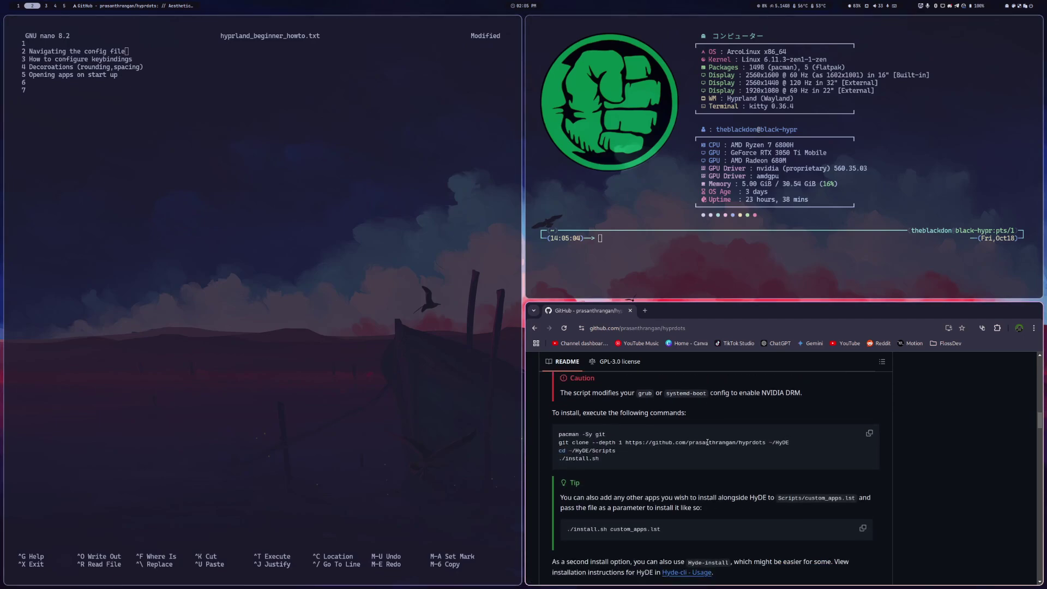
pyautogui.scroll(-2, 628, 429)
pyautogui.scroll(-1, 682, 436)
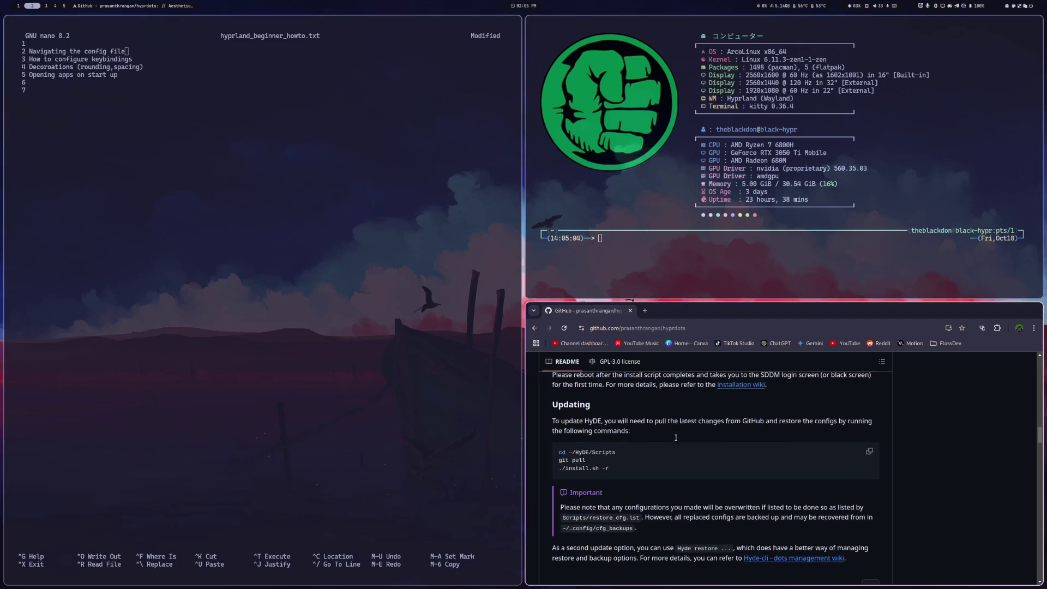
pyautogui.scroll(1, 702, 440)
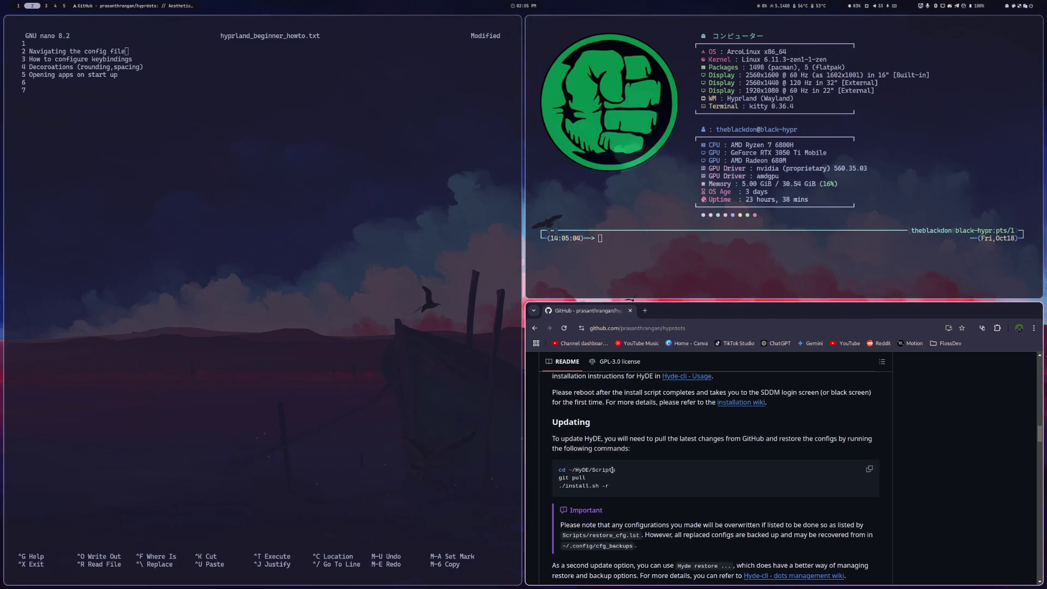
pyautogui.scroll(1, 659, 473)
pyautogui.scroll(3, 670, 472)
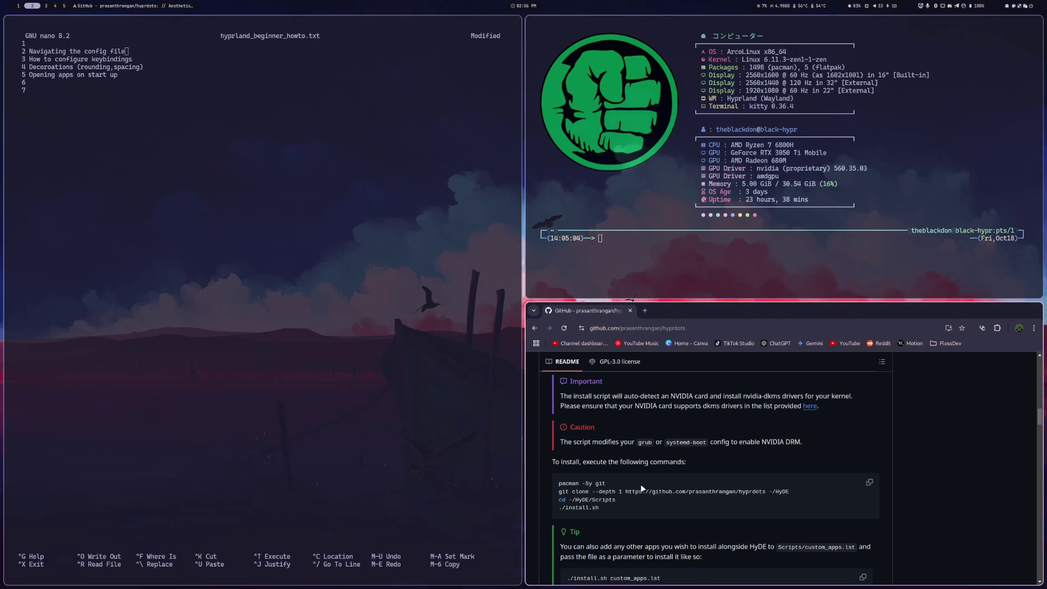
pyautogui.scroll(-3, 640, 458)
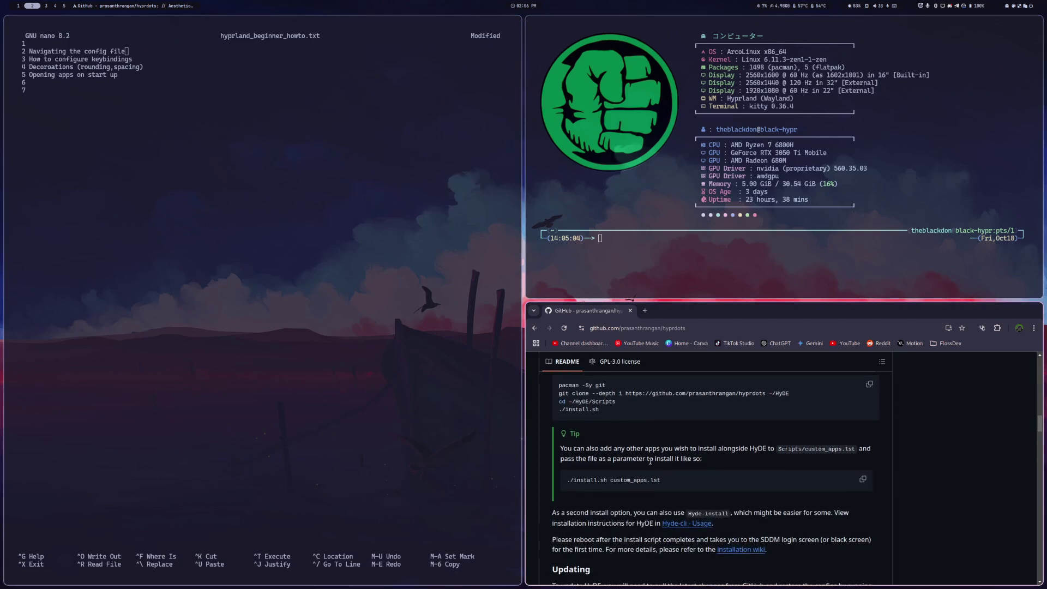
pyautogui.scroll(3, 656, 466)
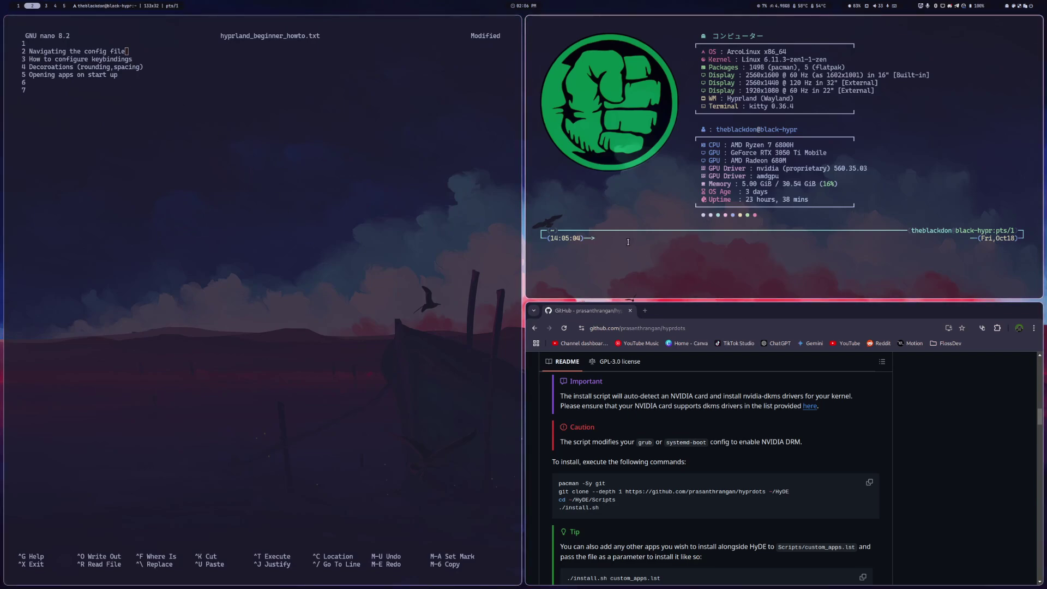
# Start a nano command in the terminal with the path .config/hypr/ and list the files in that folder.
pyautogui.write('n')
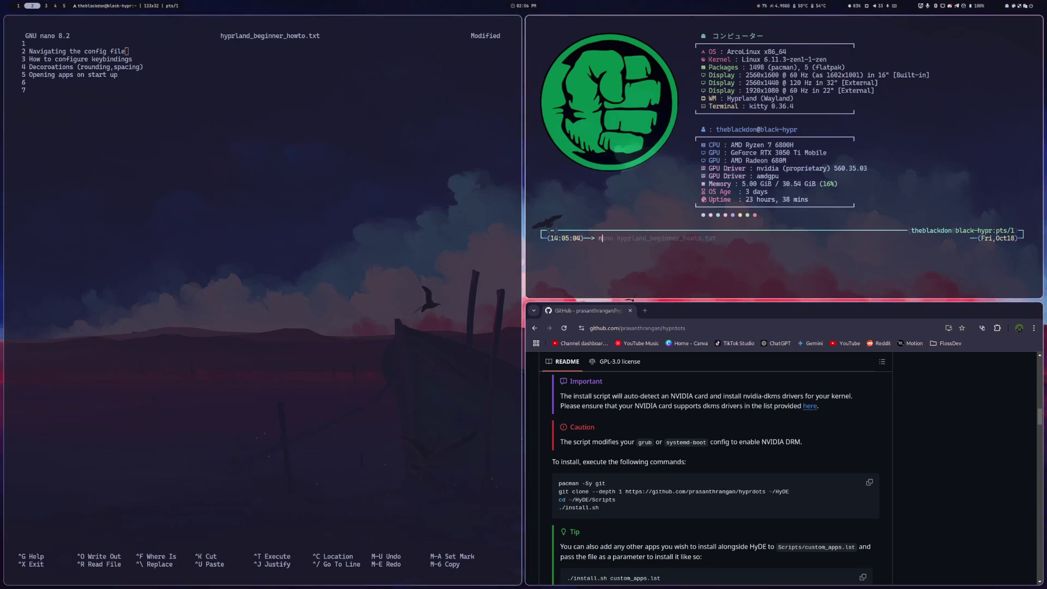
pyautogui.write('ano')
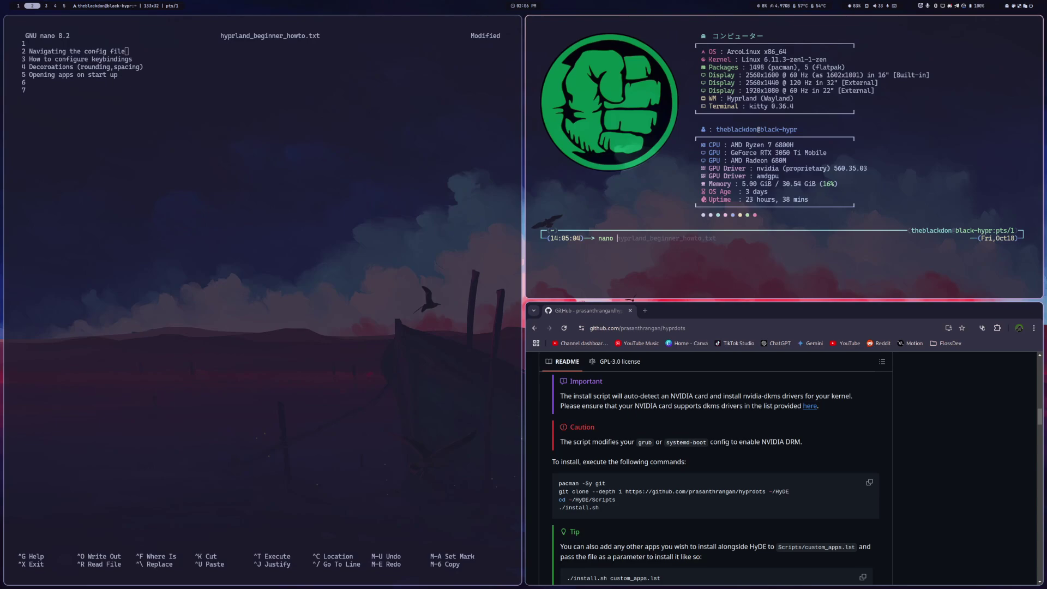
pyautogui.write(' .config')
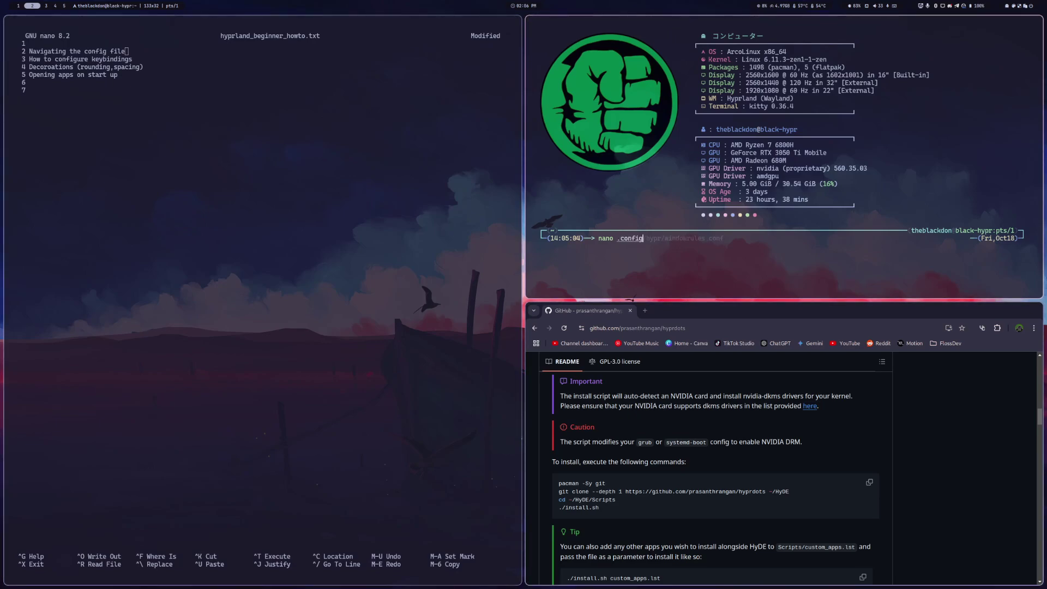
pyautogui.write('/hy')
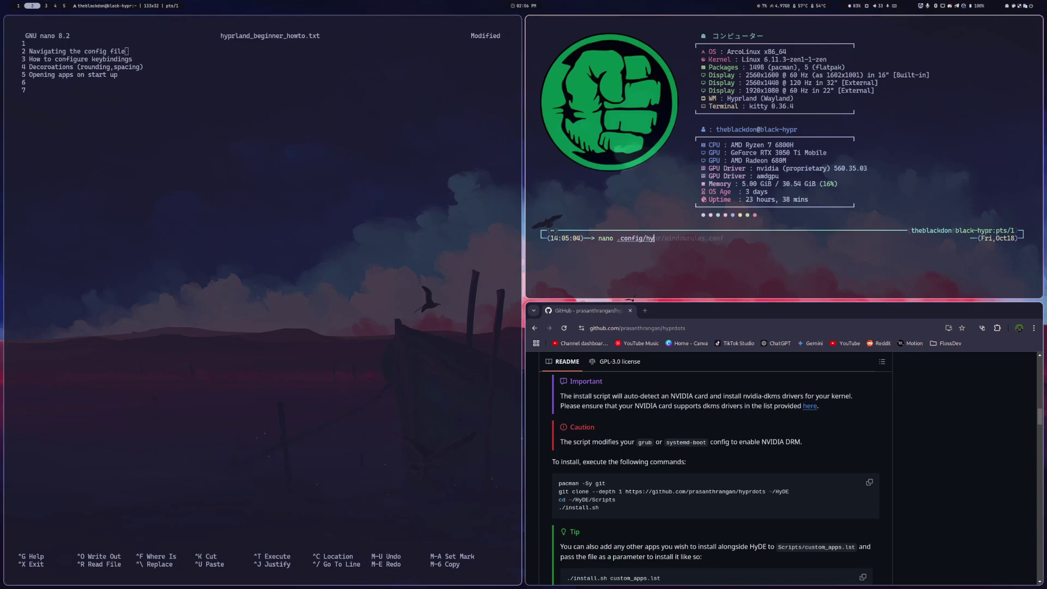
pyautogui.write('pr')
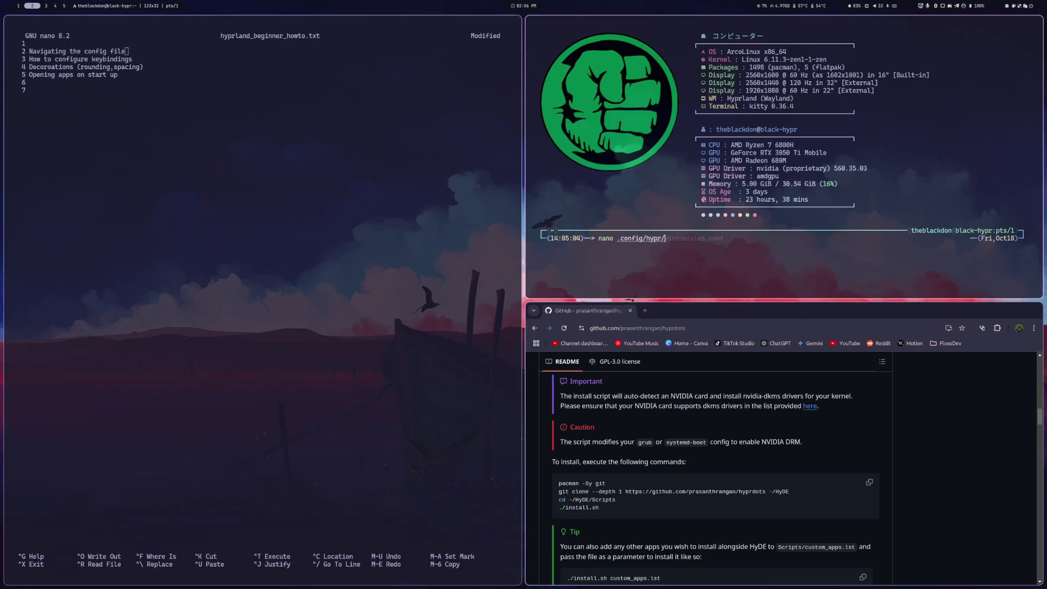
pyautogui.write('/')
pyautogui.press('Tab')
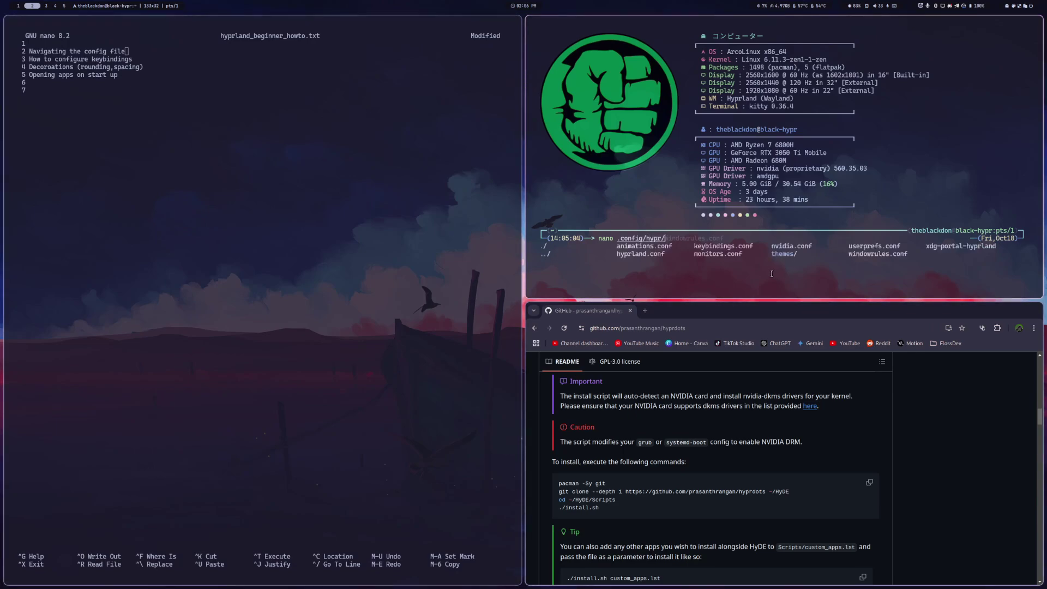
# Choose hyprland.conf as the file for the nano command, close the Chrome window, and open the file.
pyautogui.press('Tab')
pyautogui.press('Tab')
pyautogui.press('Tab')
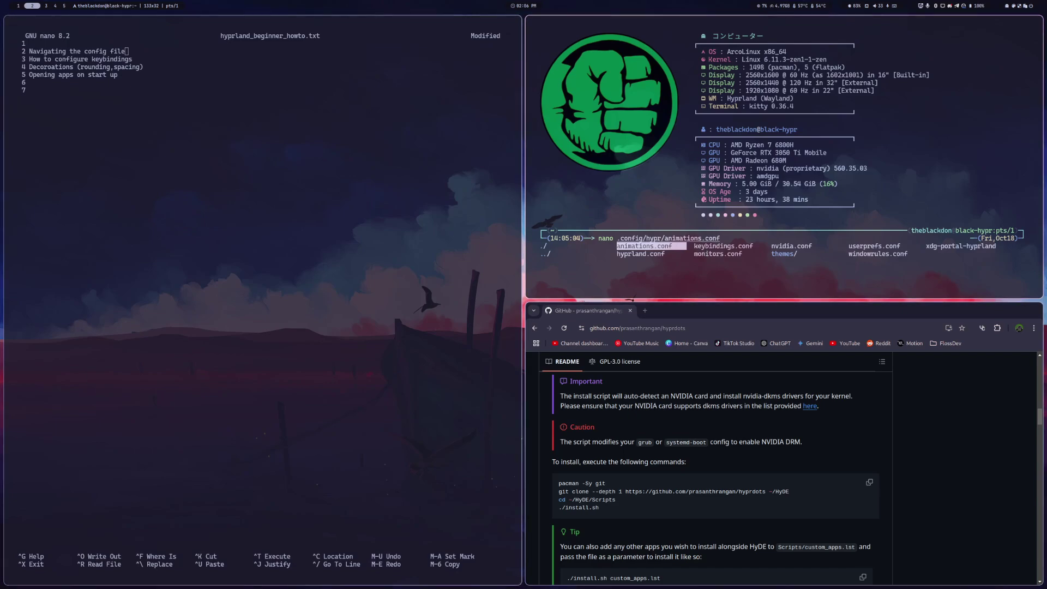
pyautogui.press('Tab')
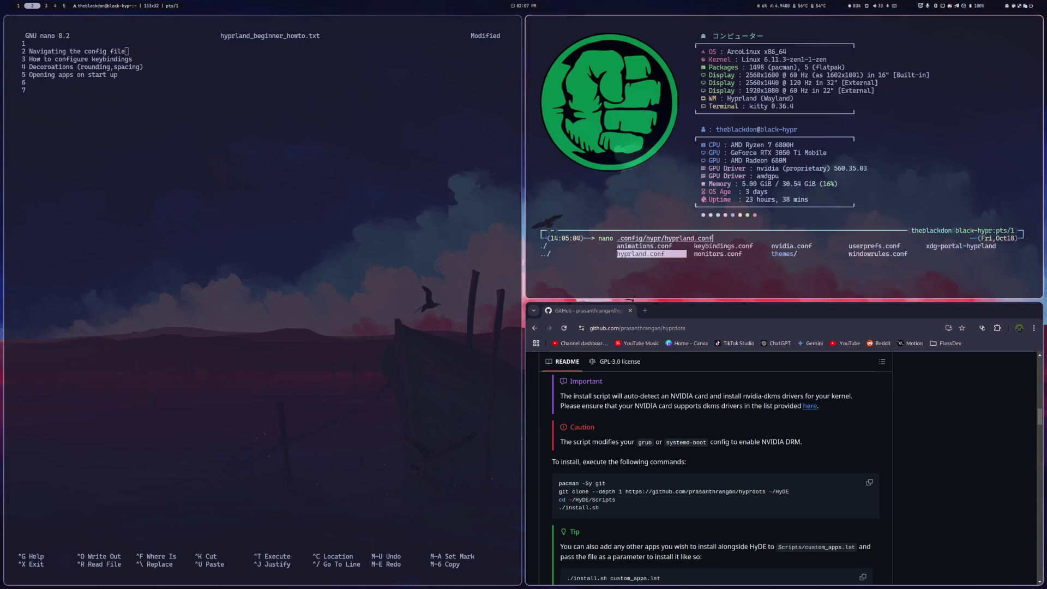
pyautogui.press('super+q')
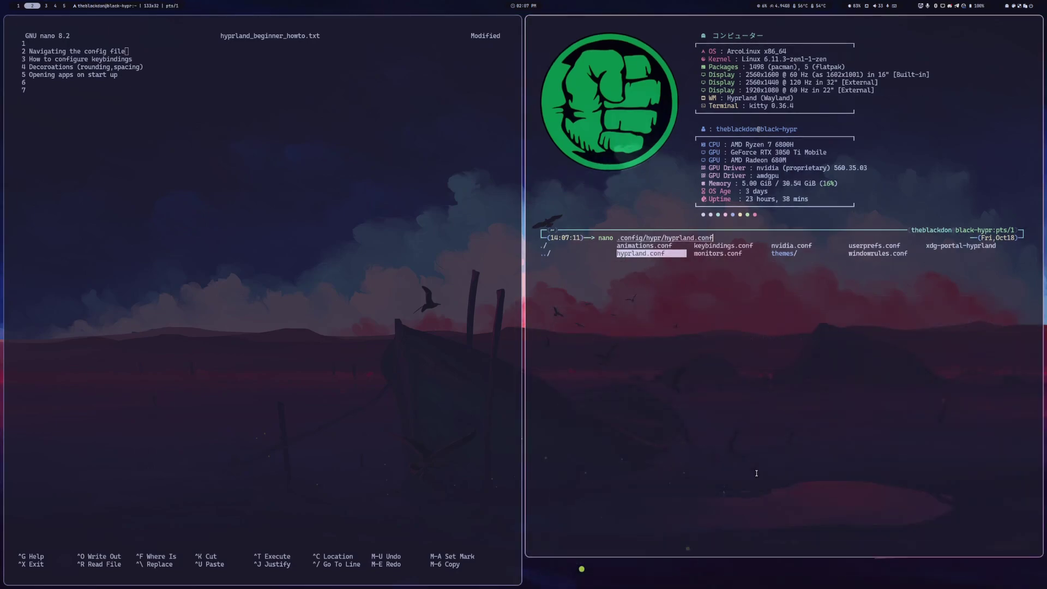
pyautogui.press('Return')
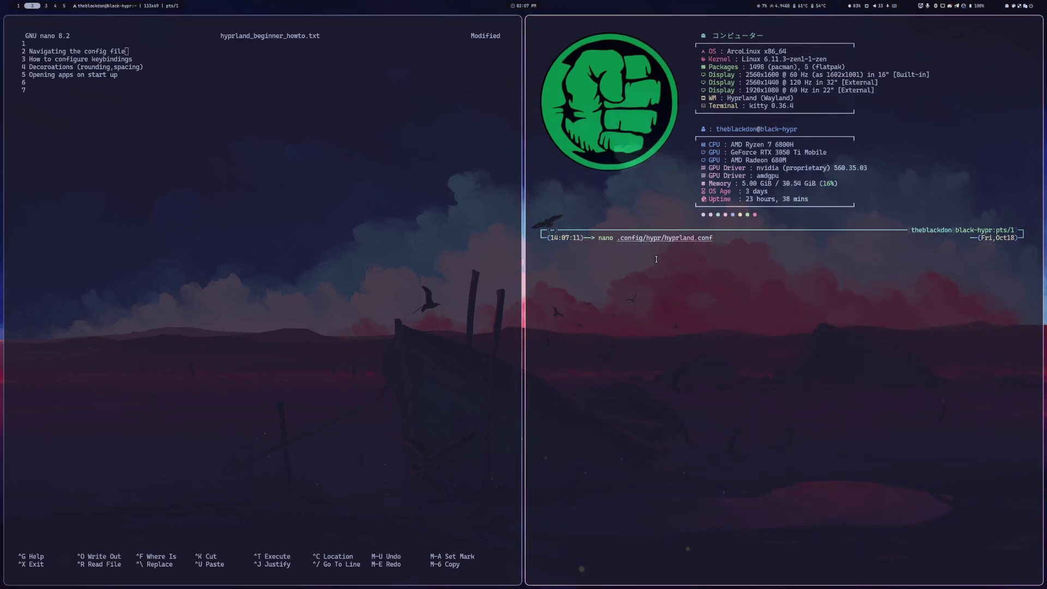
pyautogui.press('Return')
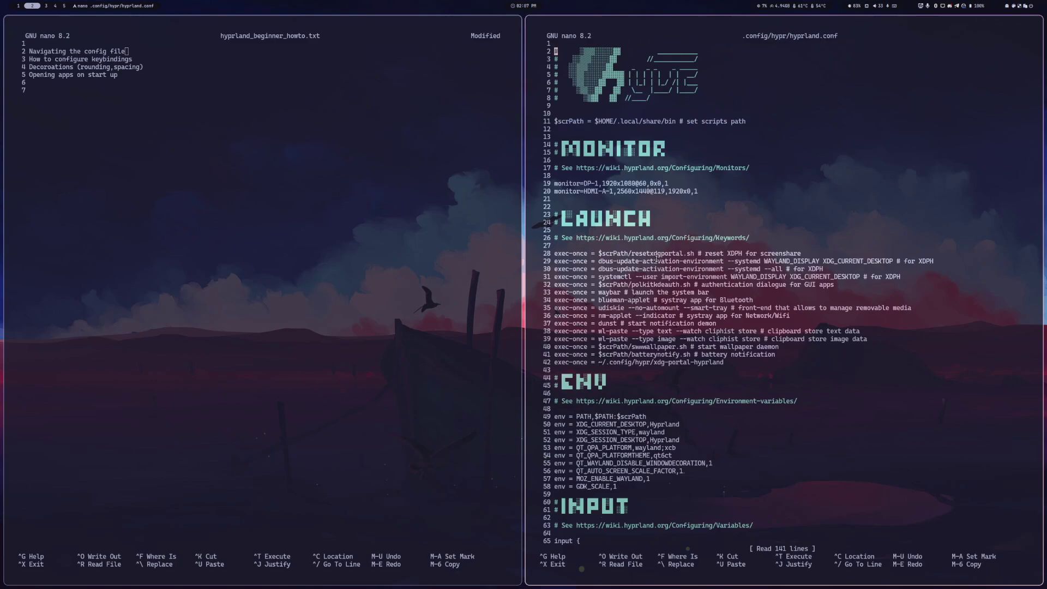
# Examine the Monitor and Launch sections of hyprland.conf, down to the start of the Env section.
pyautogui.press('Down')
pyautogui.press('Down')
pyautogui.press('Down')
pyautogui.press('Down')
pyautogui.press('Down')
pyautogui.press('Down')
pyautogui.press('Down')
pyautogui.press('Down')
pyautogui.press('Down')
pyautogui.press('Down')
pyautogui.press('Down')
pyautogui.press('Down')
pyautogui.press('Down')
pyautogui.press('Down')
pyautogui.press('Down')
pyautogui.press('Down')
pyautogui.press('Down')
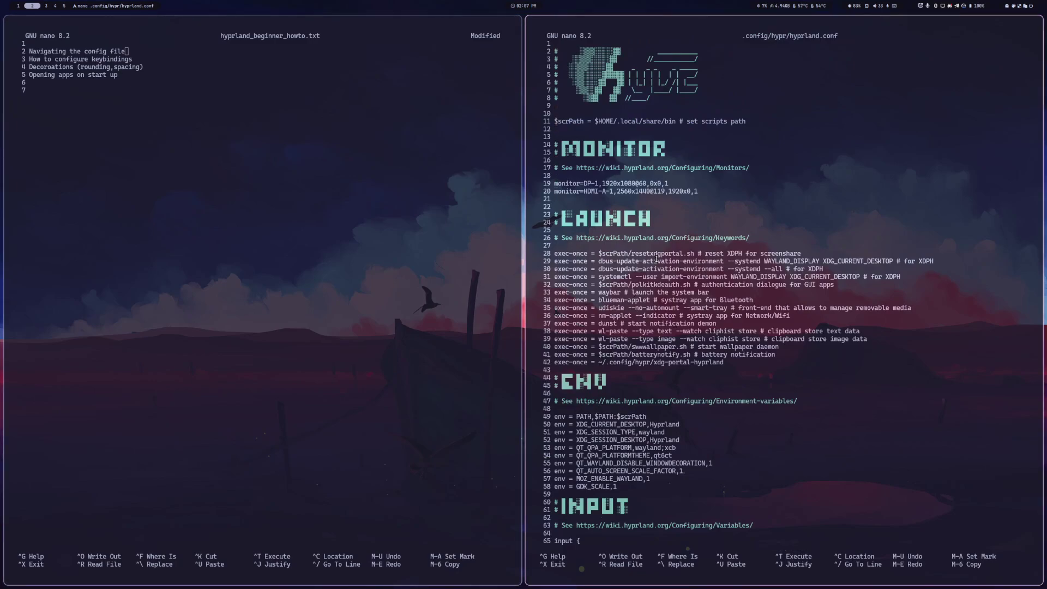
pyautogui.press('Down')
pyautogui.press('Down')
pyautogui.press('Down')
pyautogui.press('Down')
pyautogui.press('Down')
pyautogui.press('Down')
pyautogui.press('Down')
pyautogui.press('Down')
pyautogui.press('Down')
pyautogui.press('Down')
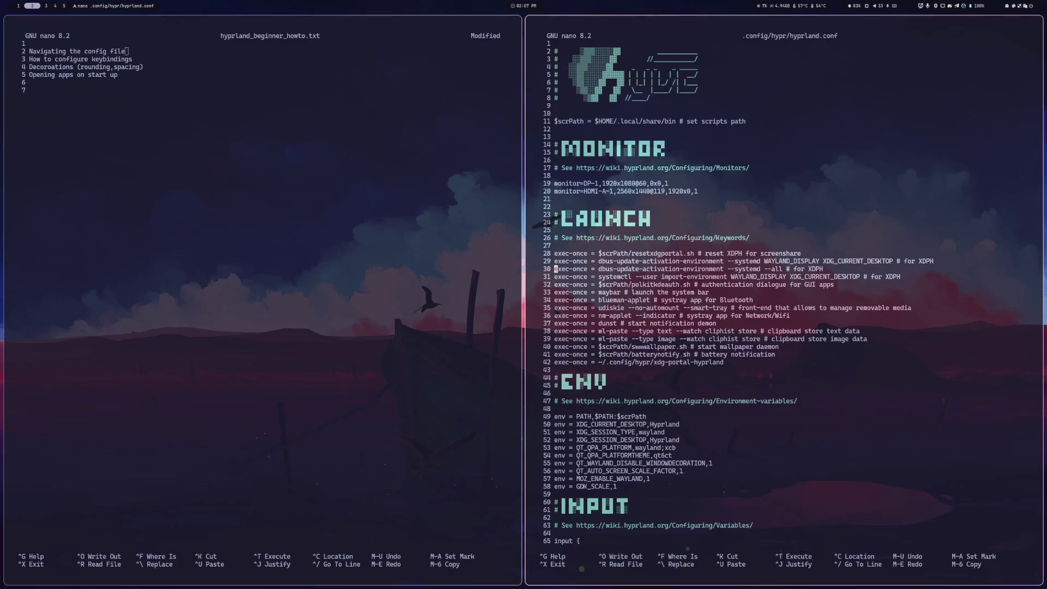
pyautogui.press('Down')
pyautogui.press('Down')
pyautogui.press('Down')
pyautogui.press('Down')
pyautogui.press('Down')
pyautogui.press('Down')
pyautogui.press('Down')
pyautogui.press('Down')
pyautogui.press('Down')
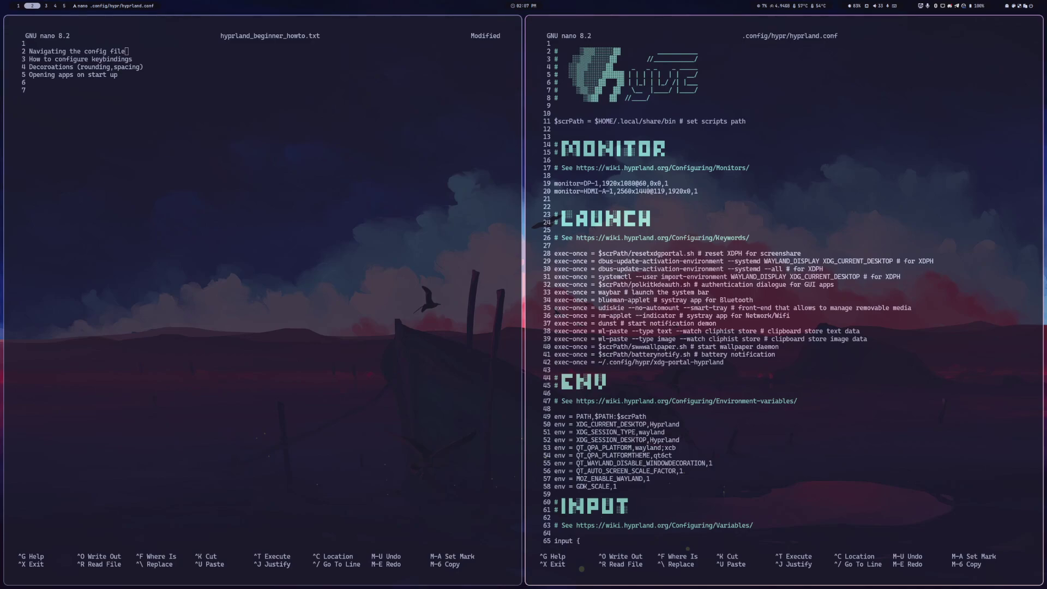
pyautogui.press('Up')
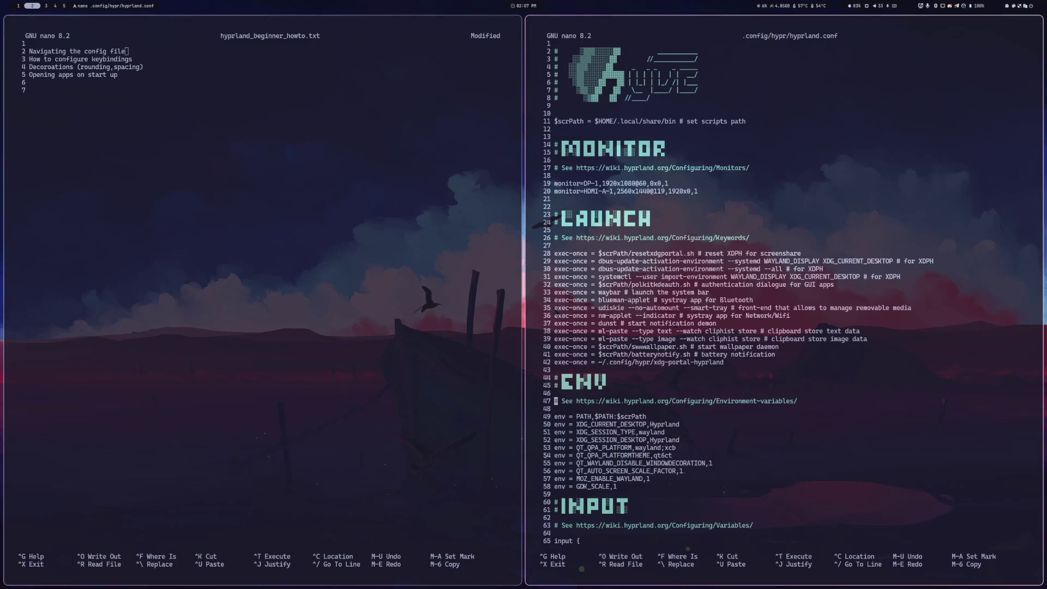
# Examine the environment variables and the Input section of hyprland.conf, down to the device block's sensitivity line.
pyautogui.press('Down')
pyautogui.press('Down')
pyautogui.press('Down')
pyautogui.press('Down')
pyautogui.press('Down')
pyautogui.press('Down')
pyautogui.press('Down')
pyautogui.press('Down')
pyautogui.press('Down')
pyautogui.press('Down')
pyautogui.press('Down')
pyautogui.press('Down')
pyautogui.press('Down')
pyautogui.press('Down')
pyautogui.press('Down')
pyautogui.press('Down')
pyautogui.press('Down')
pyautogui.press('Down')
pyautogui.press('Down')
pyautogui.press('Down')
pyautogui.press('Down')
pyautogui.press('Down')
pyautogui.press('Down')
pyautogui.press('Down')
pyautogui.press('Down')
pyautogui.press('Down')
pyautogui.press('Down')
pyautogui.press('Down')
pyautogui.press('Down')
pyautogui.press('Down')
pyautogui.press('Down')
pyautogui.press('Down')
pyautogui.press('Down')
pyautogui.press('Down')
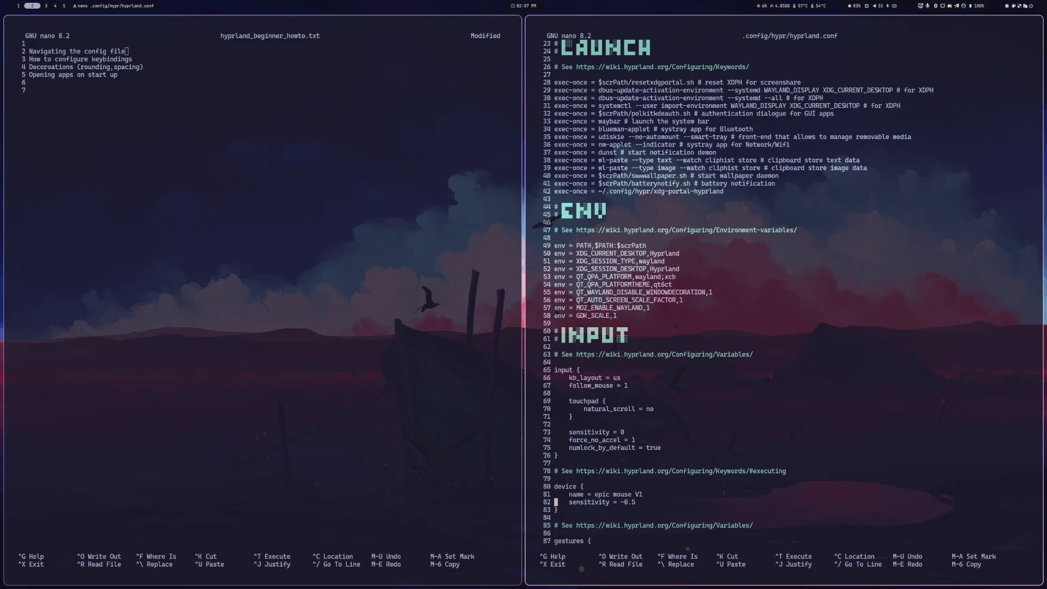
# Go back over the touchpad and sensitivity settings inside the input block of hyprland.conf.
pyautogui.press('Up')
pyautogui.press('Up')
pyautogui.press('Up')
pyautogui.press('Up')
pyautogui.press('Up')
pyautogui.press('Up')
pyautogui.press('Up')
pyautogui.press('Up')
pyautogui.press('Up')
pyautogui.press('Up')
pyautogui.press('Up')
pyautogui.press('Up')
pyautogui.press('Down')
pyautogui.press('Down')
pyautogui.press('Down')
pyautogui.press('Down')
pyautogui.press('Down')
pyautogui.press('Down')
pyautogui.press('Down')
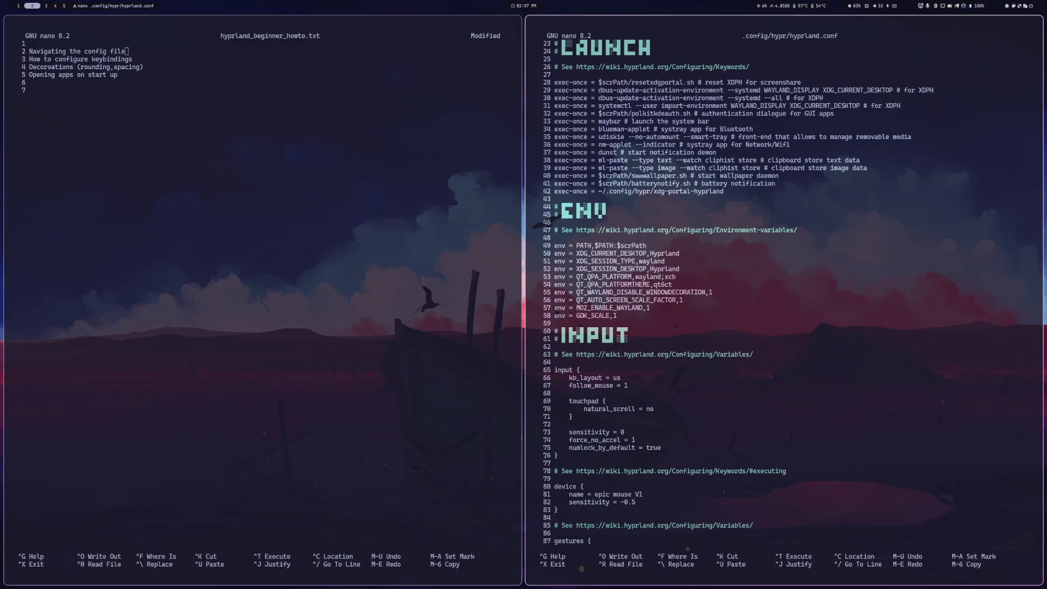
pyautogui.press('Down')
pyautogui.press('Down')
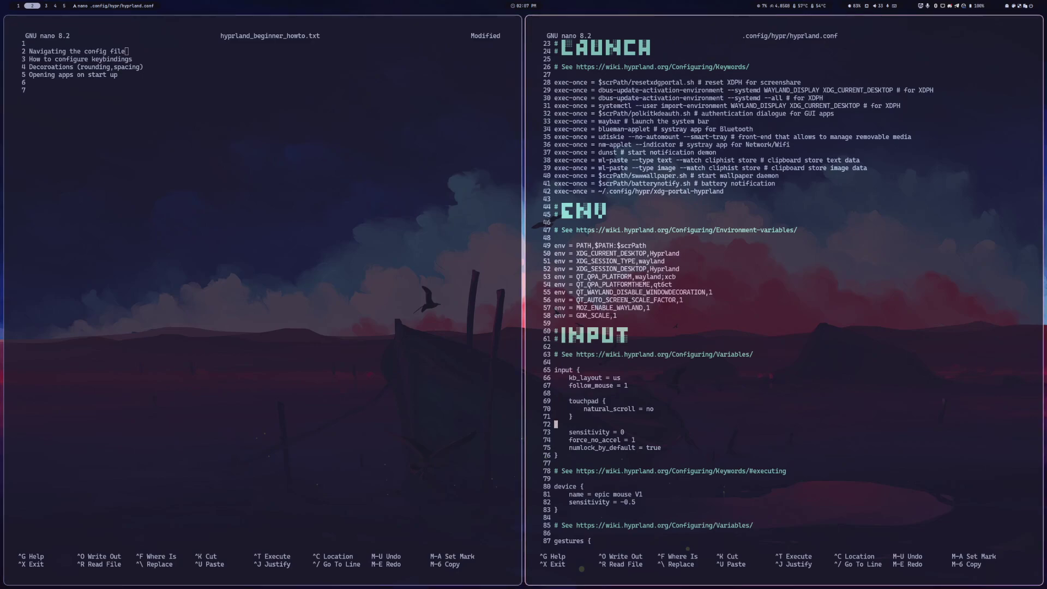
# Examine the gestures, Layouts and Misc sections of hyprland.conf, returning to the end of the dwindle block.
pyautogui.press('Down')
pyautogui.press('Down')
pyautogui.press('Down')
pyautogui.press('Down')
pyautogui.press('Down')
pyautogui.press('Down')
pyautogui.press('Down')
pyautogui.press('Down')
pyautogui.press('Down')
pyautogui.press('Down')
pyautogui.press('Down')
pyautogui.press('Down')
pyautogui.press('Down')
pyautogui.press('Down')
pyautogui.press('Down')
pyautogui.press('Down')
pyautogui.press('Down')
pyautogui.press('Down')
pyautogui.press('Down')
pyautogui.press('Down')
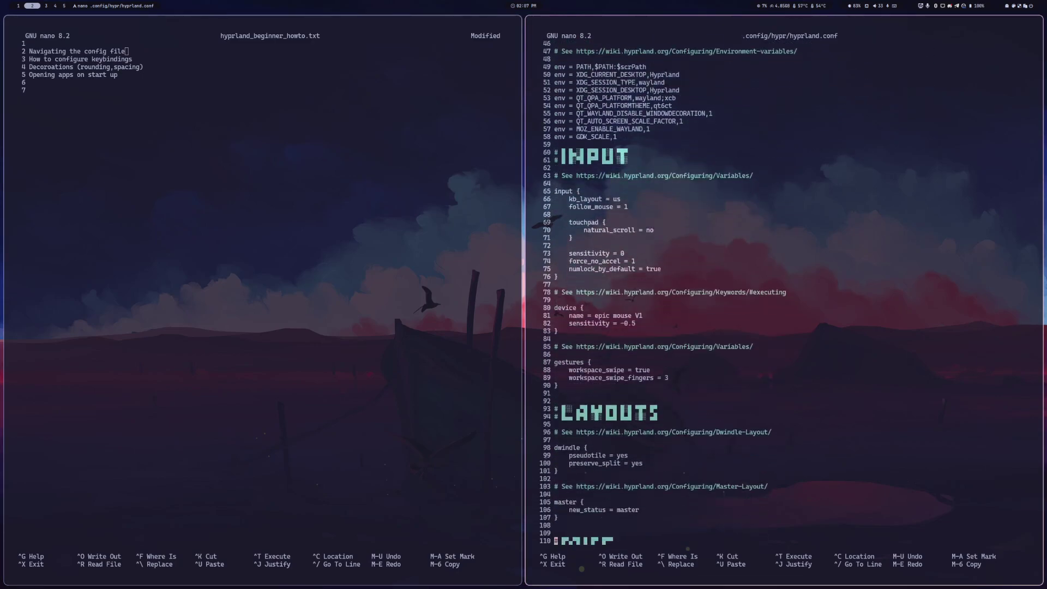
pyautogui.press('Up')
pyautogui.press('Up')
pyautogui.press('Up')
pyautogui.press('Up')
pyautogui.press('Up')
pyautogui.press('Up')
pyautogui.press('Up')
pyautogui.press('Up')
pyautogui.press('Up')
pyautogui.press('Up')
pyautogui.press('Up')
pyautogui.press('Up')
pyautogui.press('Up')
pyautogui.press('Up')
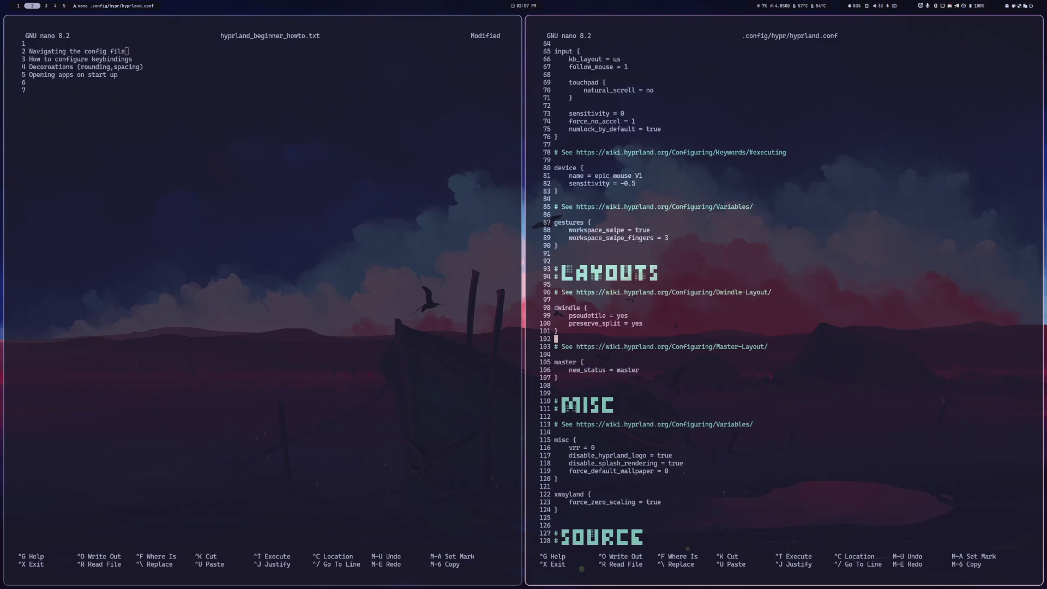
# Examine the master, misc and xwayland blocks of hyprland.conf, continuing through the Source section to the end of the file.
pyautogui.press('Down')
pyautogui.press('Down')
pyautogui.press('Down')
pyautogui.press('Down')
pyautogui.press('Down')
pyautogui.press('Down')
pyautogui.press('Down')
pyautogui.press('Down')
pyautogui.press('Down')
pyautogui.press('Down')
pyautogui.press('Down')
pyautogui.press('Down')
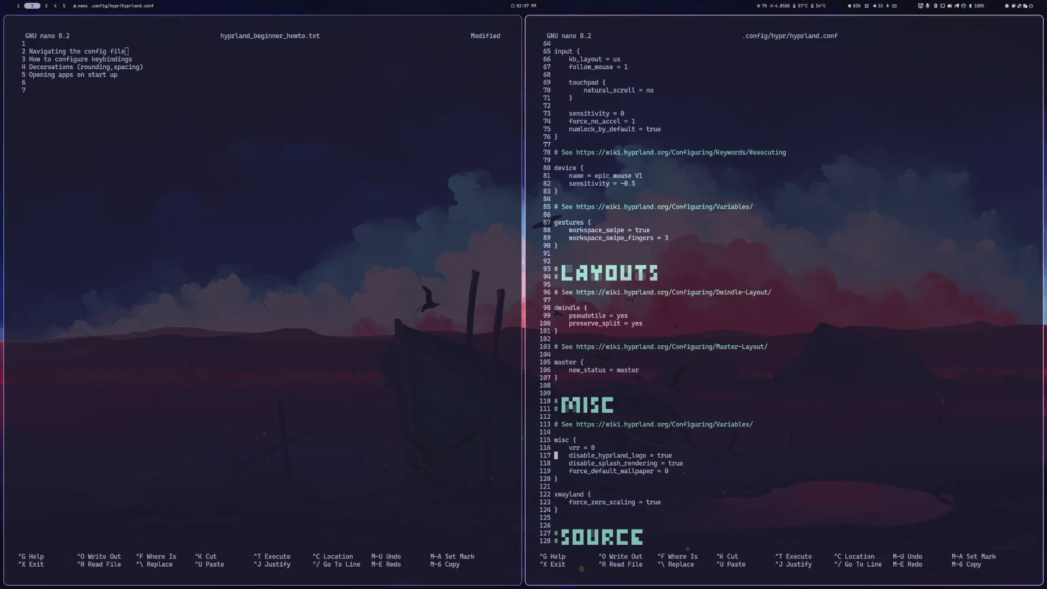
pyautogui.press('Down')
pyautogui.press('Down')
pyautogui.press('Down')
pyautogui.press('Down')
pyautogui.press('Down')
pyautogui.press('Down')
pyautogui.press('Down')
pyautogui.press('Down')
pyautogui.press('Down')
pyautogui.press('Down')
pyautogui.press('Down')
pyautogui.press('Down')
pyautogui.press('Down')
pyautogui.press('Down')
pyautogui.press('Down')
pyautogui.press('Down')
pyautogui.press('Down')
pyautogui.press('Down')
pyautogui.press('Down')
pyautogui.press('Down')
pyautogui.press('Down')
pyautogui.press('Down')
pyautogui.press('Down')
pyautogui.press('Down')
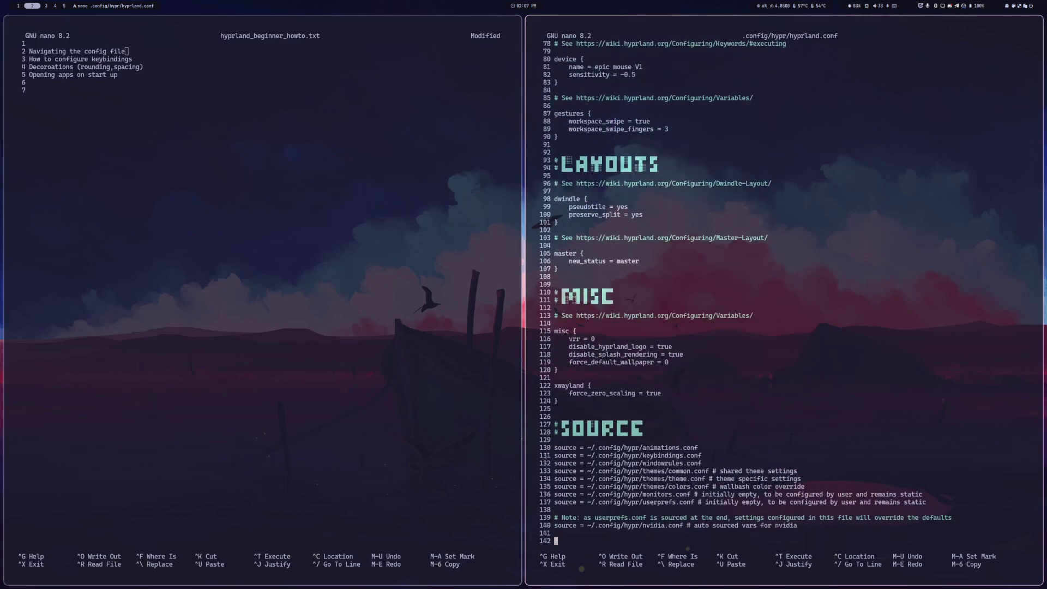
# Return to the first entry of the Source section and examine the animations.conf source line.
pyautogui.press('Up')
pyautogui.press('Up')
pyautogui.press('Up')
pyautogui.press('Up')
pyautogui.press('Up')
pyautogui.press('Up')
pyautogui.press('Up')
pyautogui.press('Up')
pyautogui.press('Up')
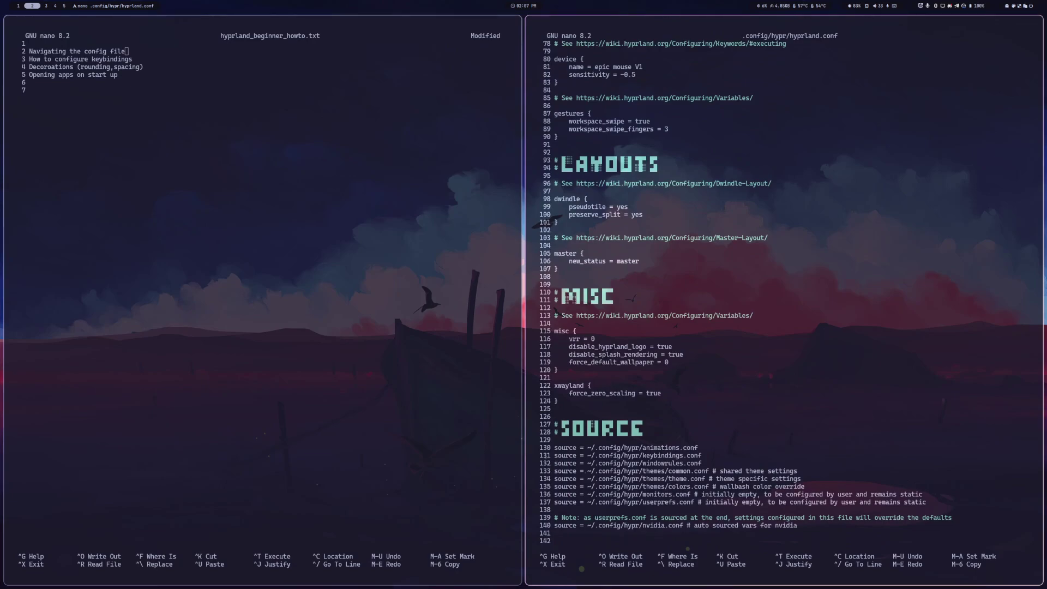
pyautogui.press('Up')
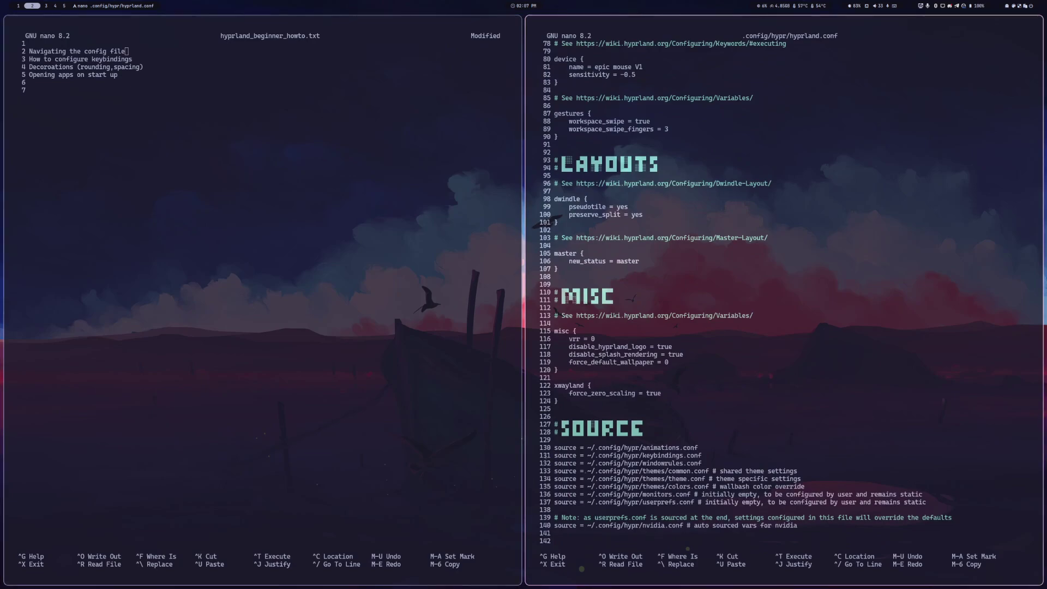
pyautogui.press('Up')
pyautogui.press('Up')
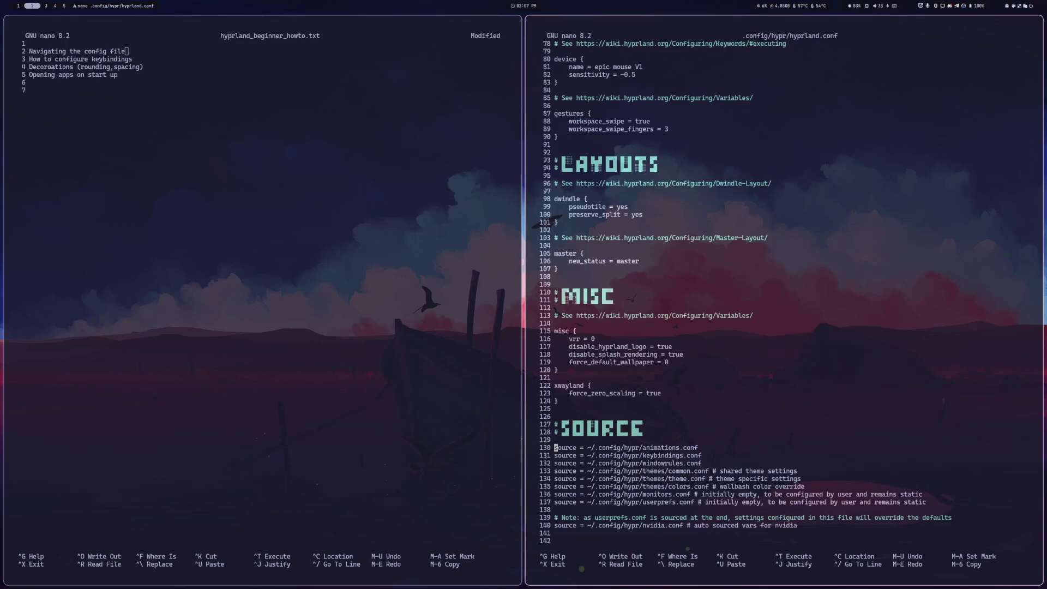
pyautogui.press('Right')
pyautogui.press('Right')
pyautogui.press('Right')
pyautogui.press('Right')
pyautogui.press('Right')
pyautogui.press('Right')
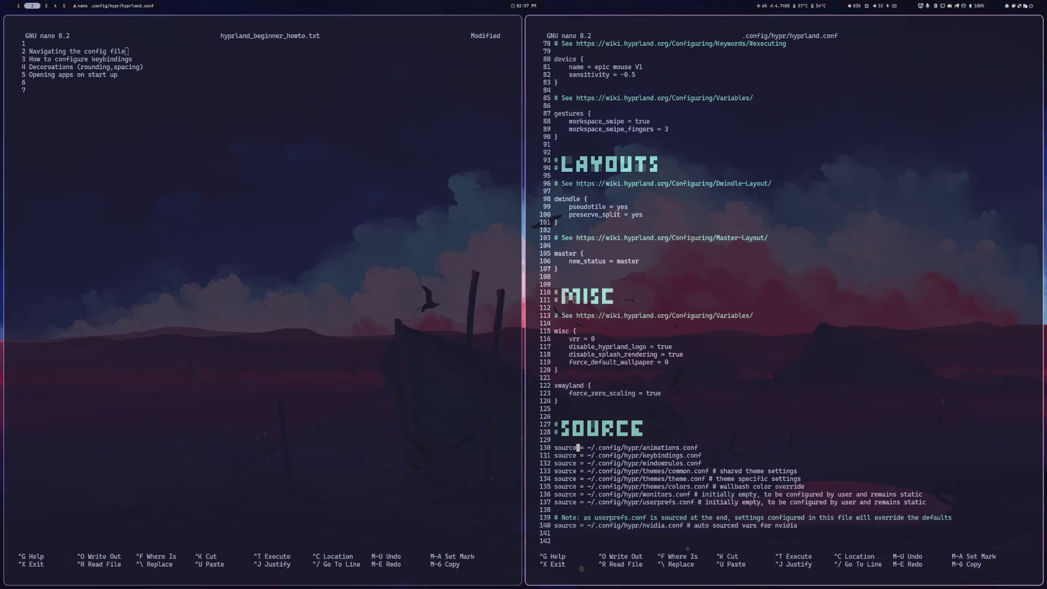
pyautogui.press('Right')
pyautogui.press('Right')
pyautogui.press('Right')
pyautogui.press('Right')
# Review the remaining source lines down to nvidia.conf and the end of the file, then go back up through the list.
pyautogui.press('Down')
pyautogui.press('Down')
pyautogui.press('Down')
pyautogui.press('Down')
pyautogui.press('Down')
pyautogui.press('Down')
pyautogui.press('Down')
pyautogui.press('Down')
pyautogui.press('Down')
pyautogui.press('Down')
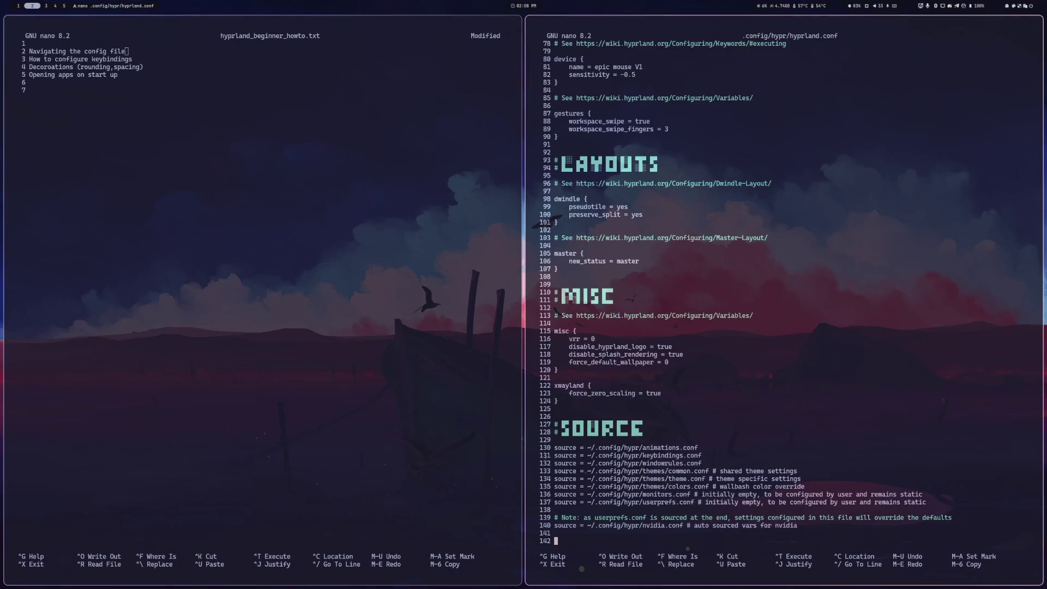
pyautogui.press('Up')
pyautogui.press('Up')
pyautogui.press('Up')
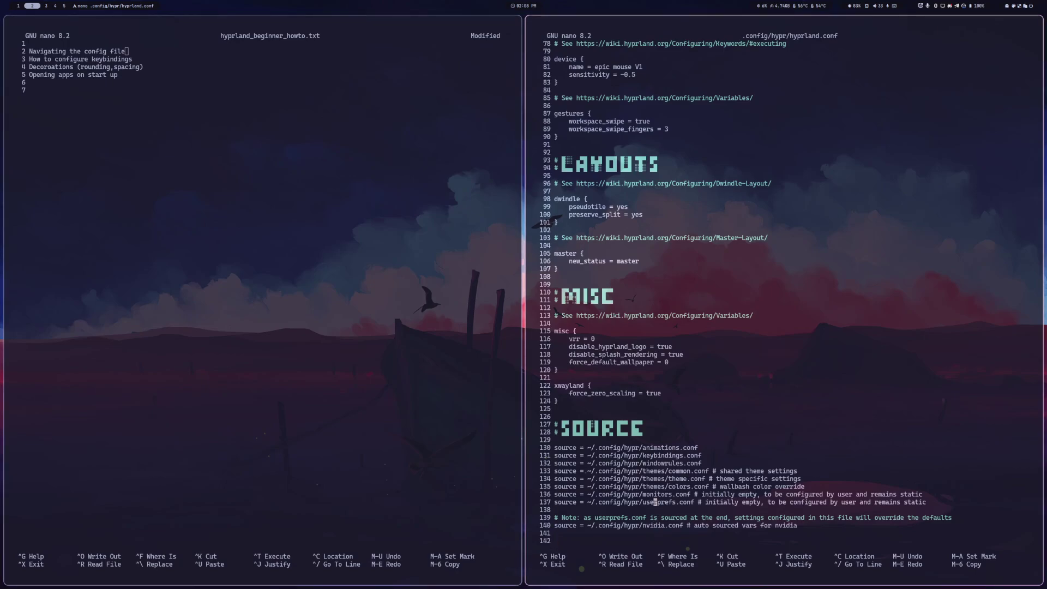
pyautogui.press('Up')
pyautogui.press('Up')
pyautogui.press('Up')
pyautogui.press('Up')
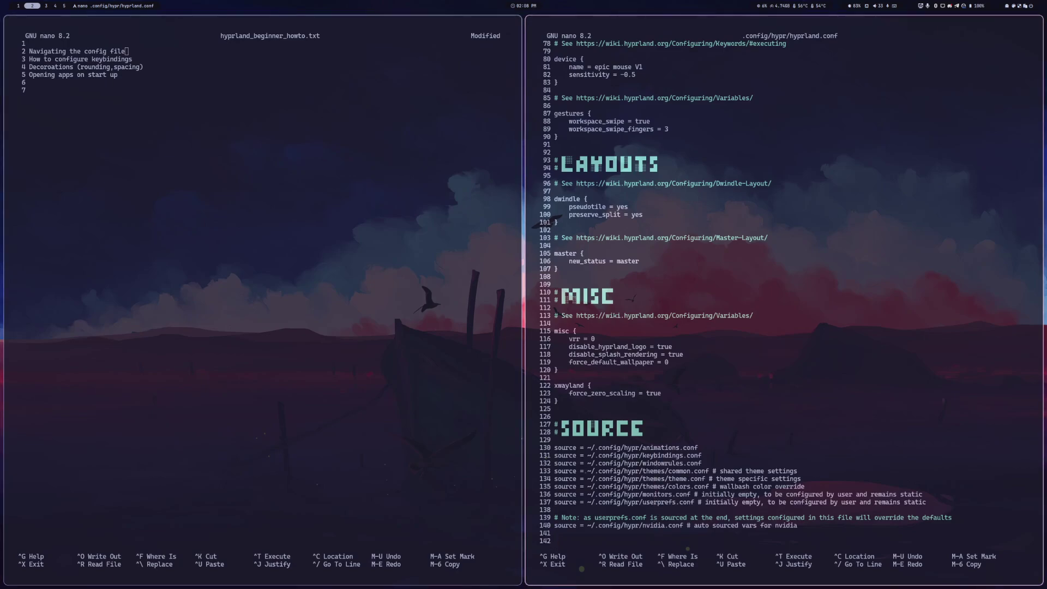
pyautogui.press('Up')
pyautogui.press('Up')
# Close hyprland.conf and open .config/hypr/keybindings.conf in nano.
pyautogui.hotkey('ctrl', 'x')
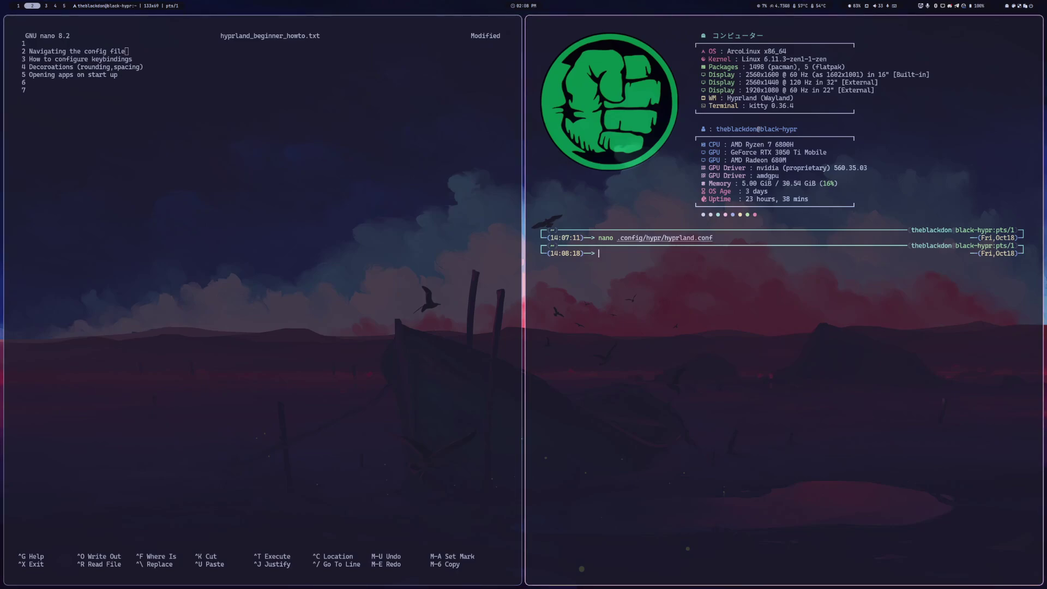
pyautogui.press('Up')
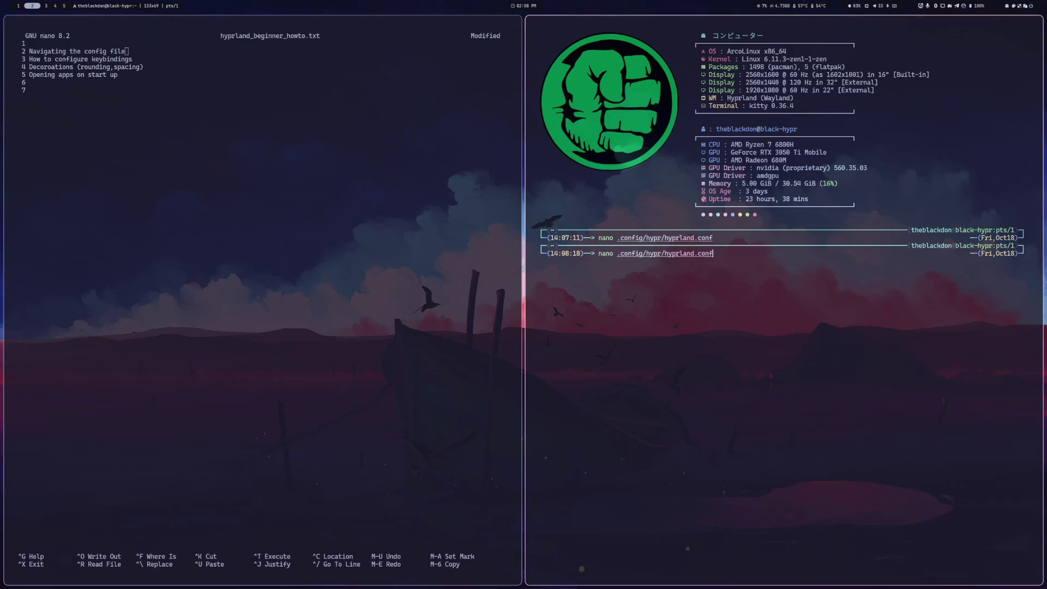
pyautogui.press('BackSpace')
pyautogui.press('BackSpace')
pyautogui.press('BackSpace')
pyautogui.press('BackSpace')
pyautogui.press('BackSpace')
pyautogui.press('BackSpace')
pyautogui.press('BackSpace')
pyautogui.press('BackSpace')
pyautogui.press('BackSpace')
pyautogui.press('BackSpace')
pyautogui.press('BackSpace')
pyautogui.press('BackSpace')
pyautogui.press('BackSpace')
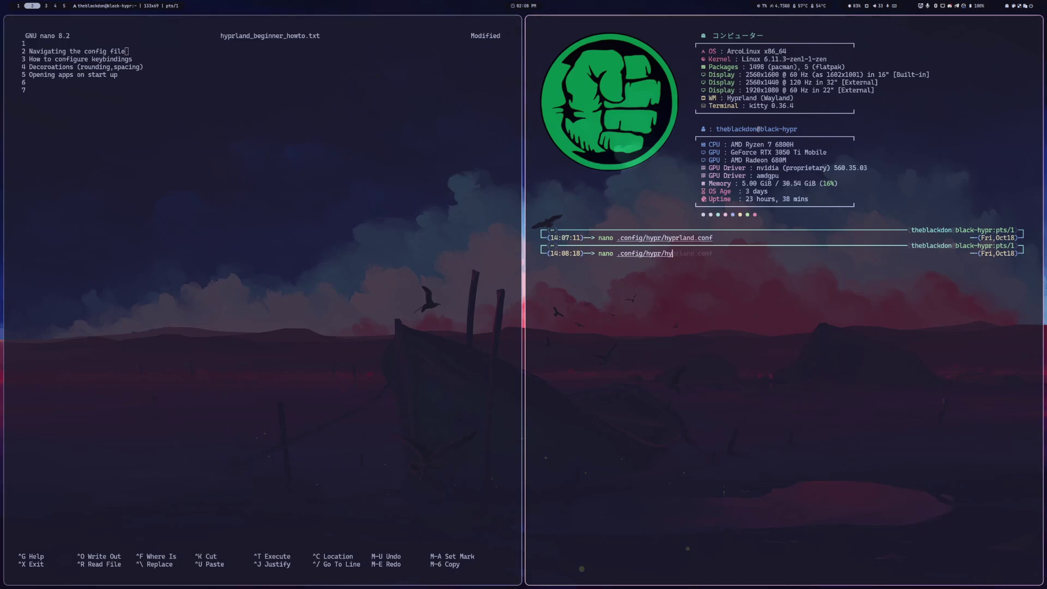
pyautogui.press('Tab')
pyautogui.press('Tab')
pyautogui.press('Tab')
pyautogui.press('Tab')
pyautogui.press('Tab')
pyautogui.press('Tab')
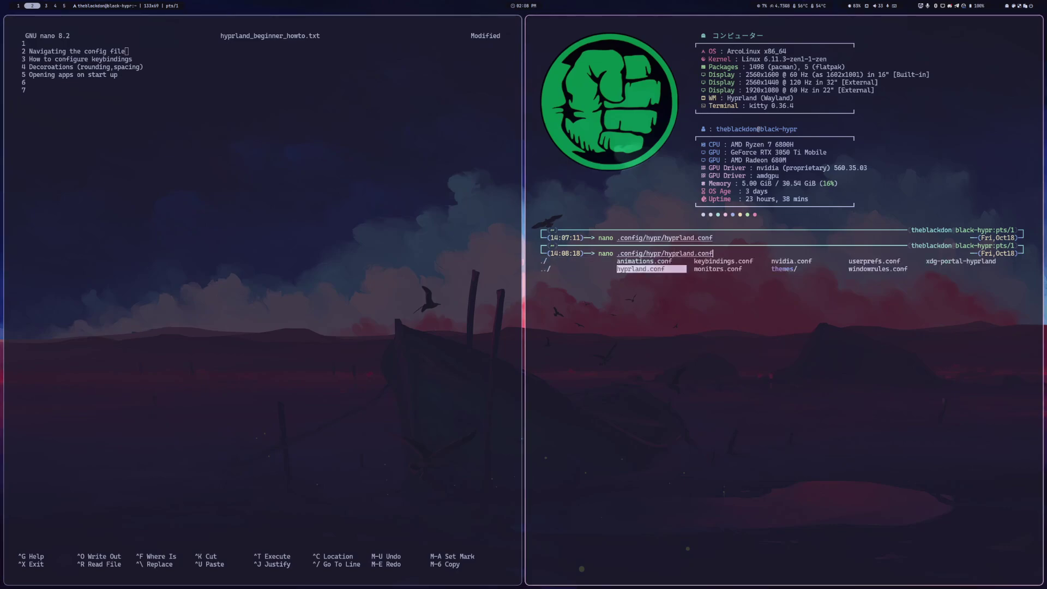
pyautogui.press('Return')
pyautogui.press('Return')
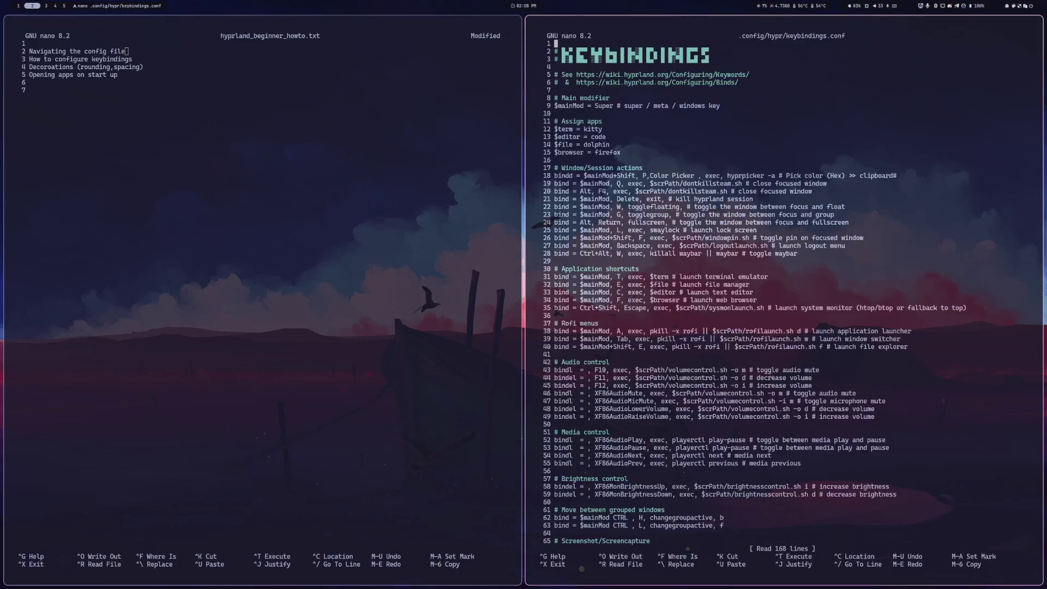
# Examine the main modifier, assigned apps and window/session actions in keybindings.conf.
pyautogui.press('Down')
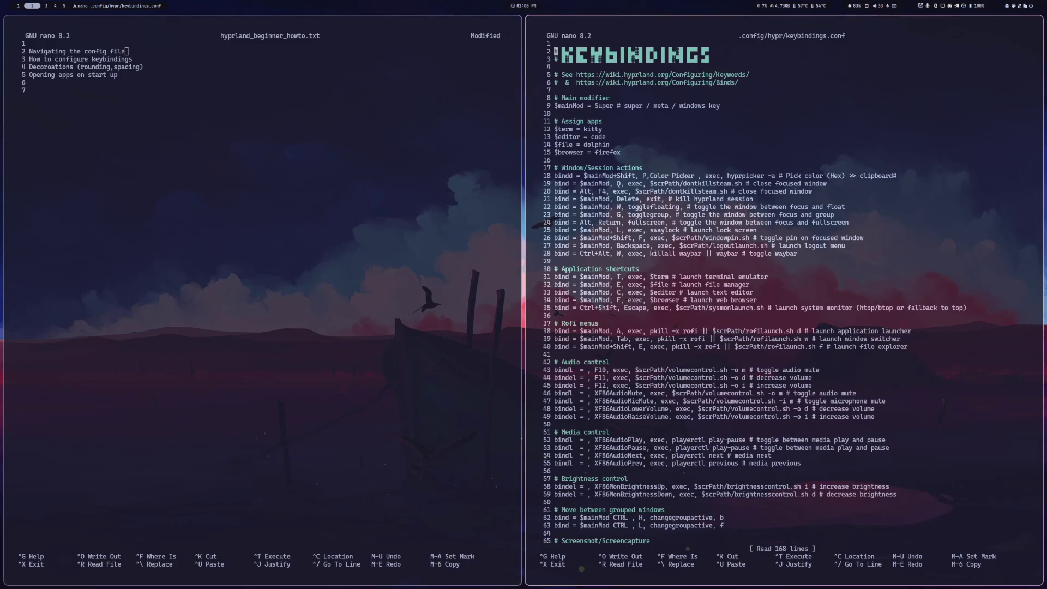
pyautogui.press('Down')
pyautogui.press('Down')
pyautogui.press('Down')
pyautogui.press('Down')
pyautogui.press('Down')
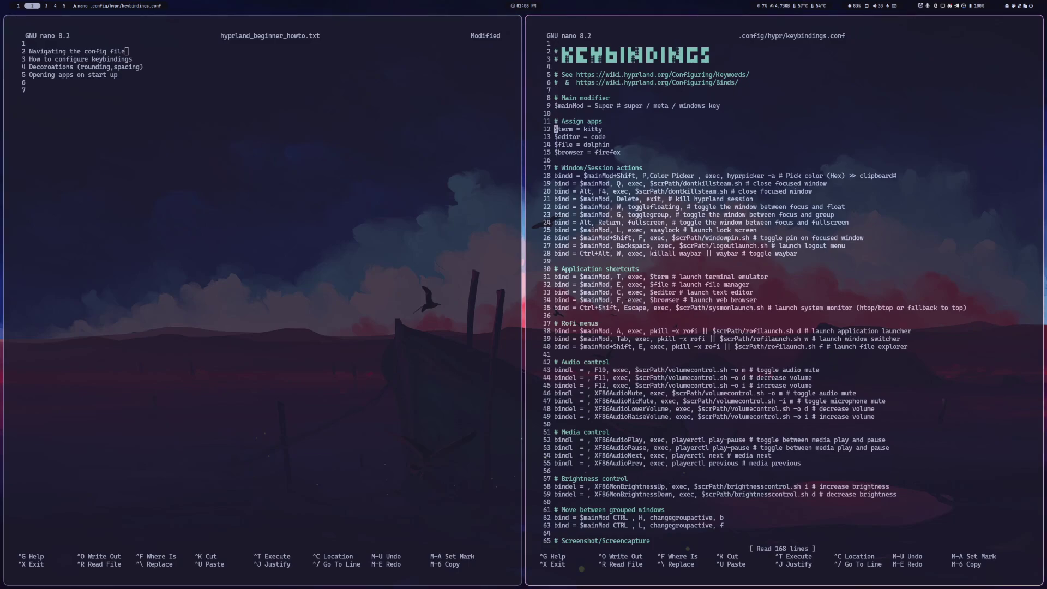
pyautogui.press('Down')
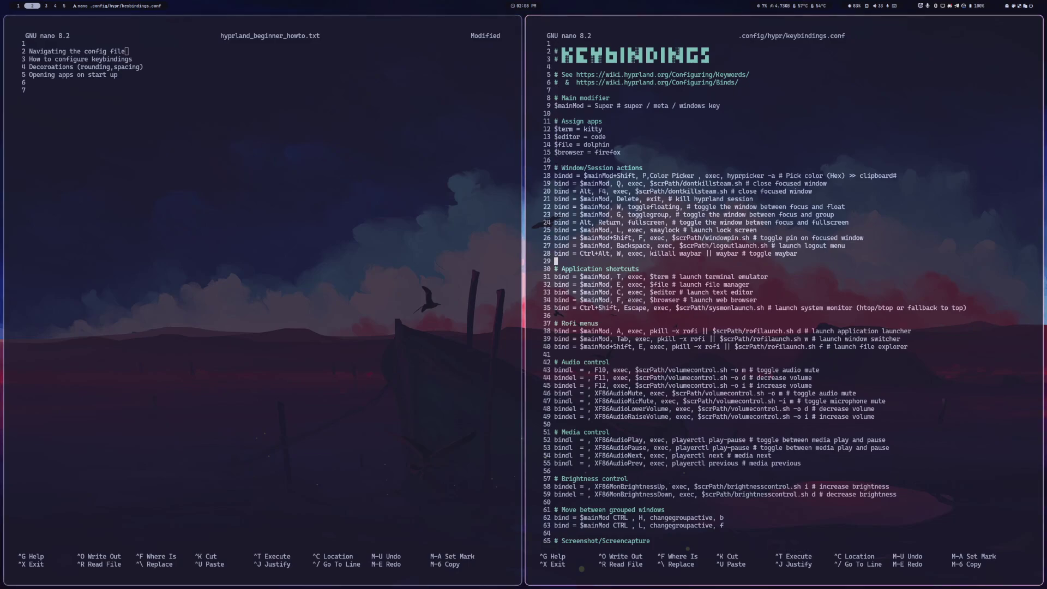
# Examine the terminal emulator binding under Application shortcuts, from the bind keyword through the $mainMod and T key parts.
pyautogui.press('Down')
pyautogui.press('Down')
pyautogui.press('Down')
pyautogui.press('Down')
pyautogui.press('Right')
pyautogui.press('Right')
pyautogui.press('Right')
pyautogui.press('Right')
pyautogui.press('Right')
pyautogui.press('Right')
pyautogui.press('Right')
pyautogui.press('Right')
pyautogui.press('Right')
pyautogui.press('Right')
pyautogui.press('Right')
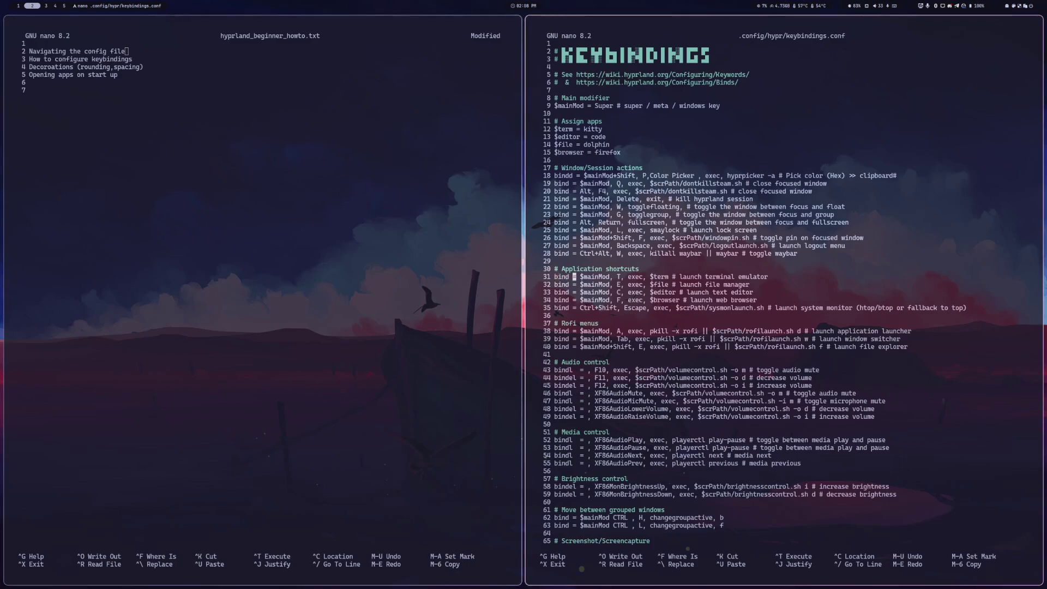
pyautogui.press('Right')
pyautogui.press('Right')
pyautogui.press('Right')
pyautogui.press('Right')
pyautogui.press('Right')
pyautogui.press('Right')
pyautogui.press('Right')
pyautogui.press('Right')
pyautogui.press('Right')
pyautogui.press('Right')
pyautogui.press('Right')
pyautogui.press('Right')
pyautogui.press('Right')
pyautogui.press('Right')
pyautogui.press('Right')
pyautogui.press('Right')
pyautogui.press('Right')
pyautogui.press('Right')
pyautogui.press('Right')
pyautogui.press('Right')
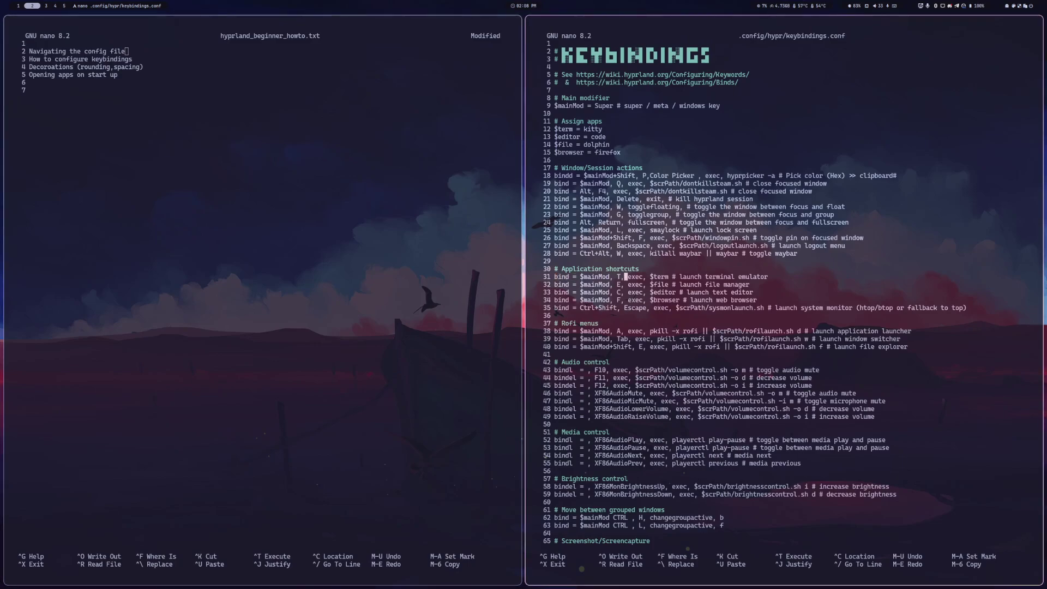
# Examine the rest of the terminal emulator binding, covering exec, $term and the trailing comment.
pyautogui.press('Right')
pyautogui.press('Right')
pyautogui.press('Right')
pyautogui.press('Right')
pyautogui.press('Right')
pyautogui.press('Right')
pyautogui.press('Right')
pyautogui.press('Left')
pyautogui.press('Left')
pyautogui.press('Left')
pyautogui.press('Left')
pyautogui.press('Left')
pyautogui.press('Left')
pyautogui.press('Left')
pyautogui.press('Left')
pyautogui.press('Left')
pyautogui.press('Left')
pyautogui.press('Left')
pyautogui.press('Left')
pyautogui.press('Left')
pyautogui.press('Left')
pyautogui.press('Left')
pyautogui.press('Left')
pyautogui.press('Left')
pyautogui.press('Left')
pyautogui.press('Left')
pyautogui.press('Left')
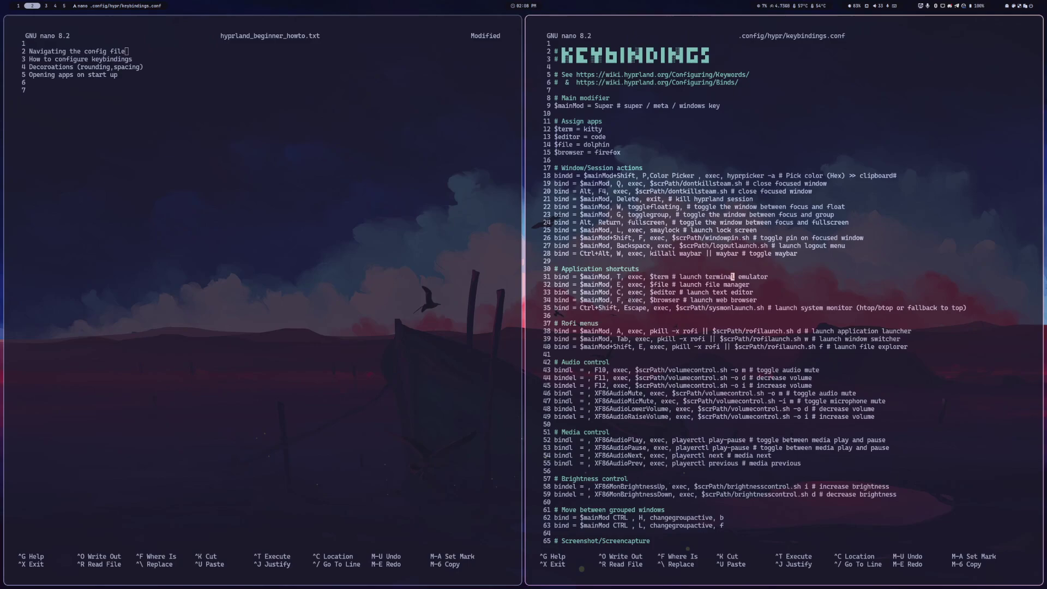
# Change the key of the terminal emulator binding under Application shortcuts to return.
pyautogui.press('Left')
pyautogui.press('Left')
pyautogui.press('Left')
pyautogui.press('Left')
pyautogui.press('Left')
pyautogui.press('Left')
pyautogui.press('Left')
pyautogui.press('Left')
pyautogui.press('Left')
pyautogui.press('Left')
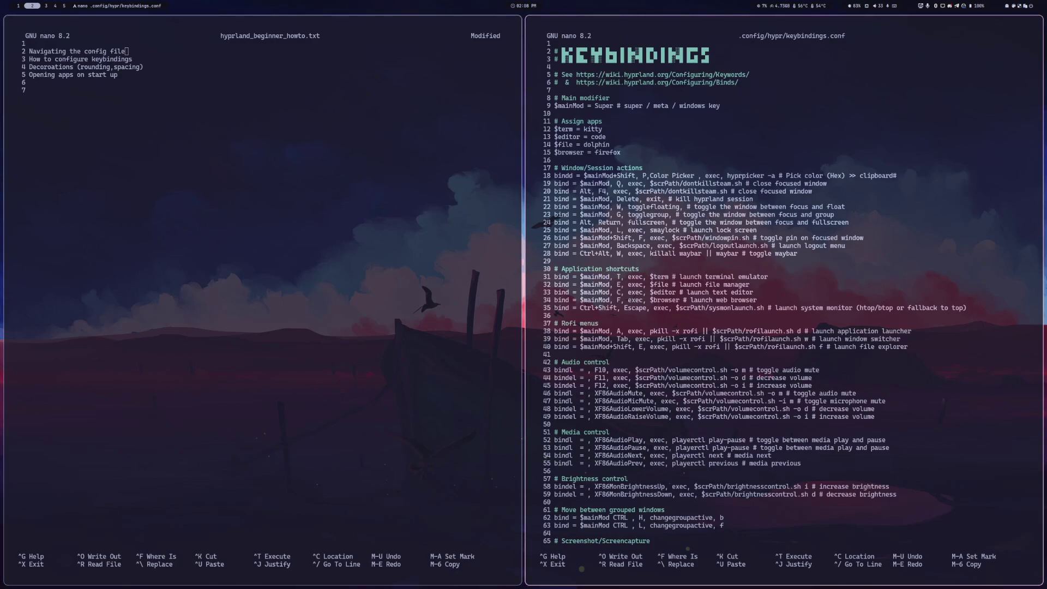
pyautogui.press('Delete')
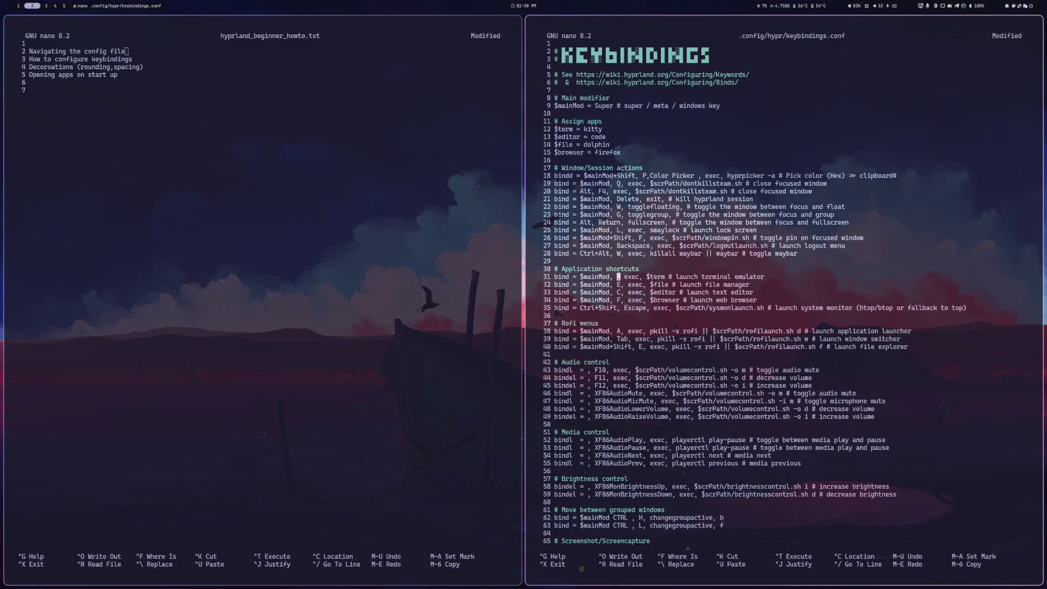
pyautogui.write('return')
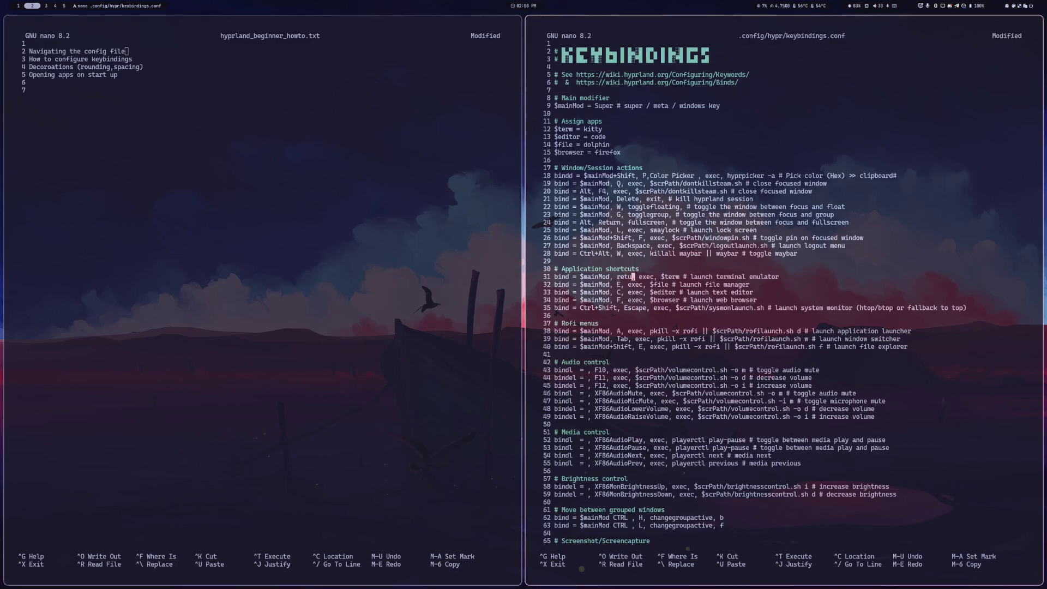
pyautogui.press('BackSpace')
pyautogui.write('rn')
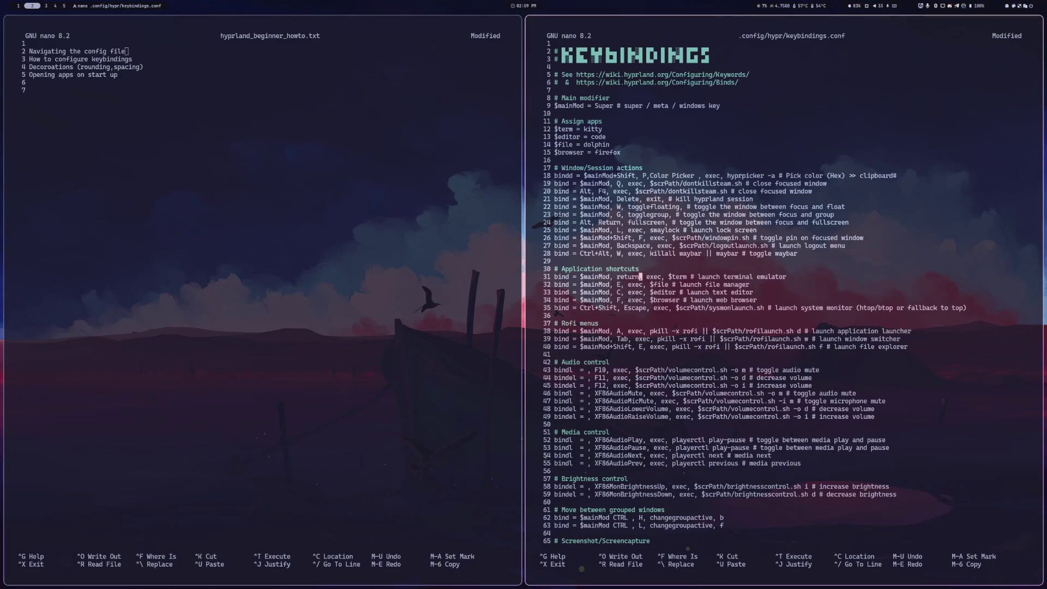
# Restore T as the key of the terminal emulator binding.
pyautogui.press('BackSpace')
pyautogui.press('BackSpace')
pyautogui.press('BackSpace')
pyautogui.press('BackSpace')
pyautogui.press('BackSpace')
pyautogui.press('BackSpace')
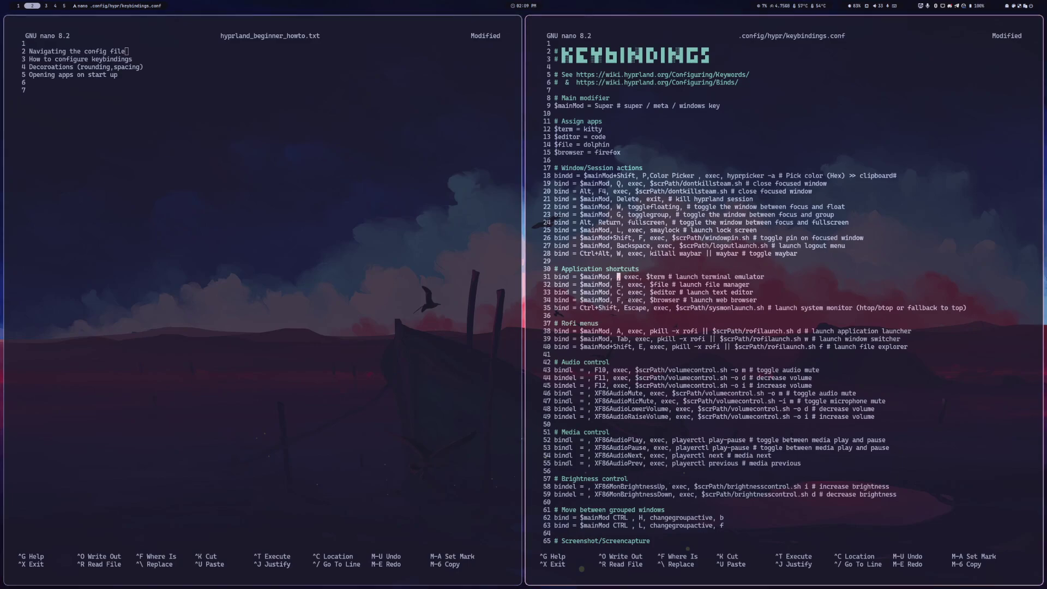
pyautogui.write('T')
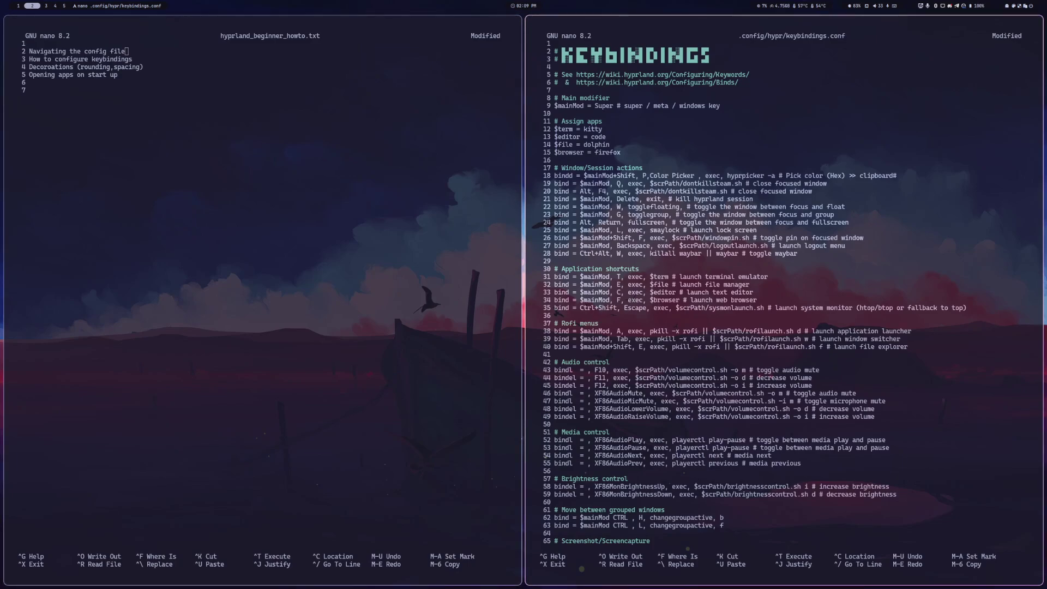
# Examine the app variables under Assign apps and the first Window/Session actions below them.
pyautogui.press('Up')
pyautogui.press('Up')
pyautogui.press('Up')
pyautogui.press('Up')
pyautogui.press('Up')
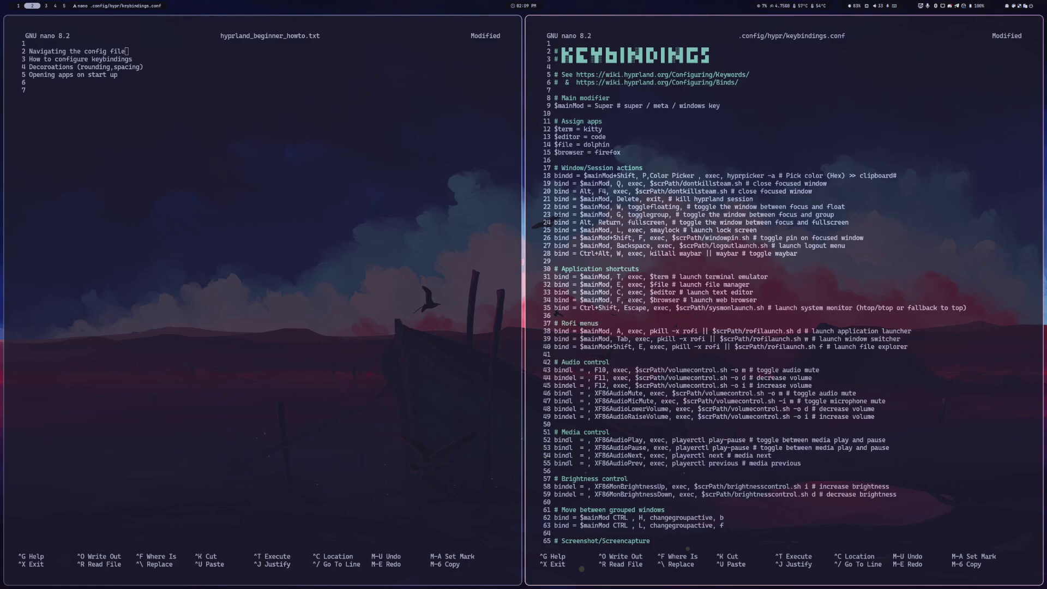
pyautogui.press('Up')
pyautogui.press('Up')
pyautogui.press('Up')
pyautogui.press('Up')
pyautogui.press('Up')
pyautogui.press('Up')
pyautogui.press('Up')
pyautogui.press('Up')
pyautogui.press('Up')
pyautogui.press('Up')
pyautogui.press('Up')
pyautogui.press('Up')
pyautogui.press('Up')
pyautogui.press('Down')
pyautogui.press('Down')
pyautogui.press('Down')
pyautogui.press('Down')
pyautogui.press('Down')
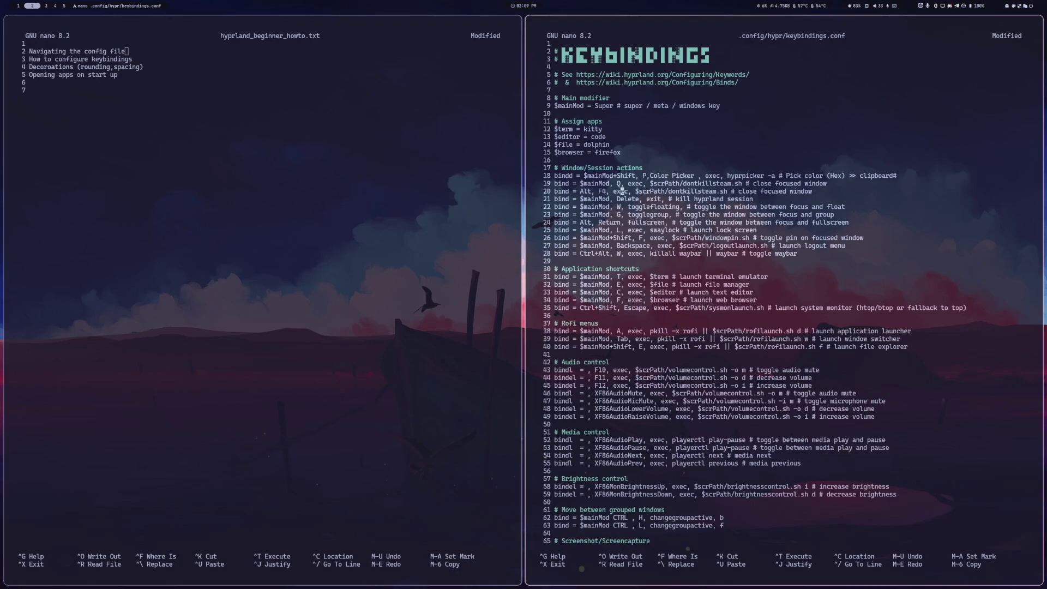
# Add the line $discord = webcord below the $browser variable under Assign apps.
pyautogui.press('Up')
pyautogui.press('Up')
pyautogui.press('Up')
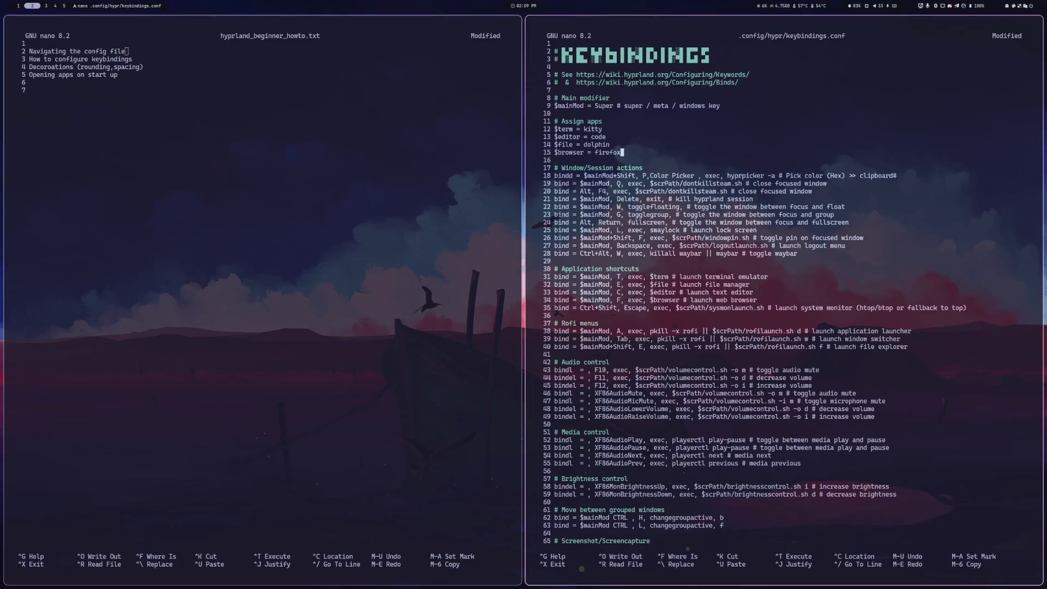
pyautogui.press('Return')
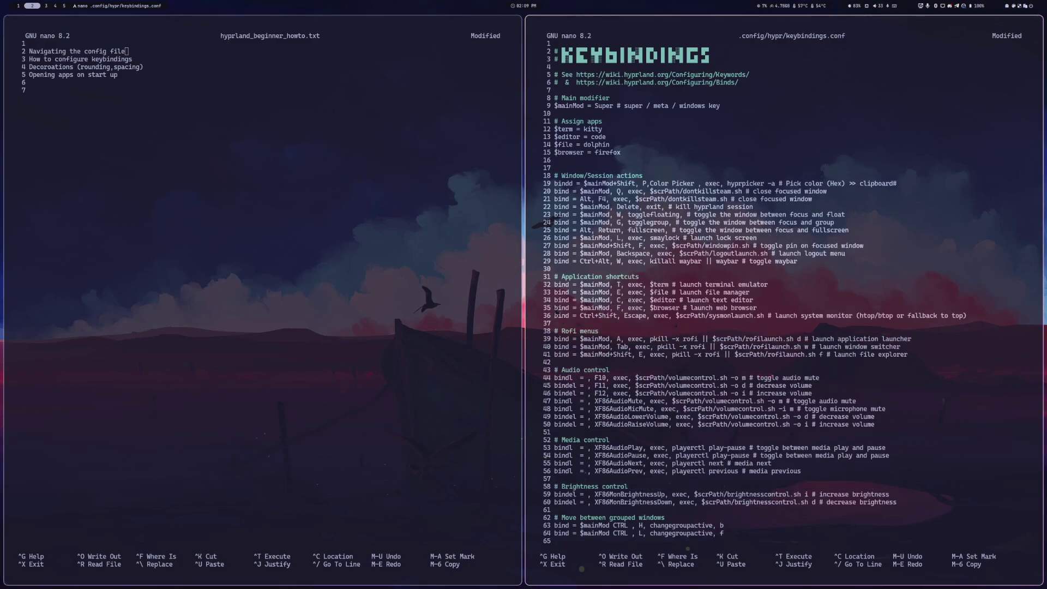
pyautogui.write('$')
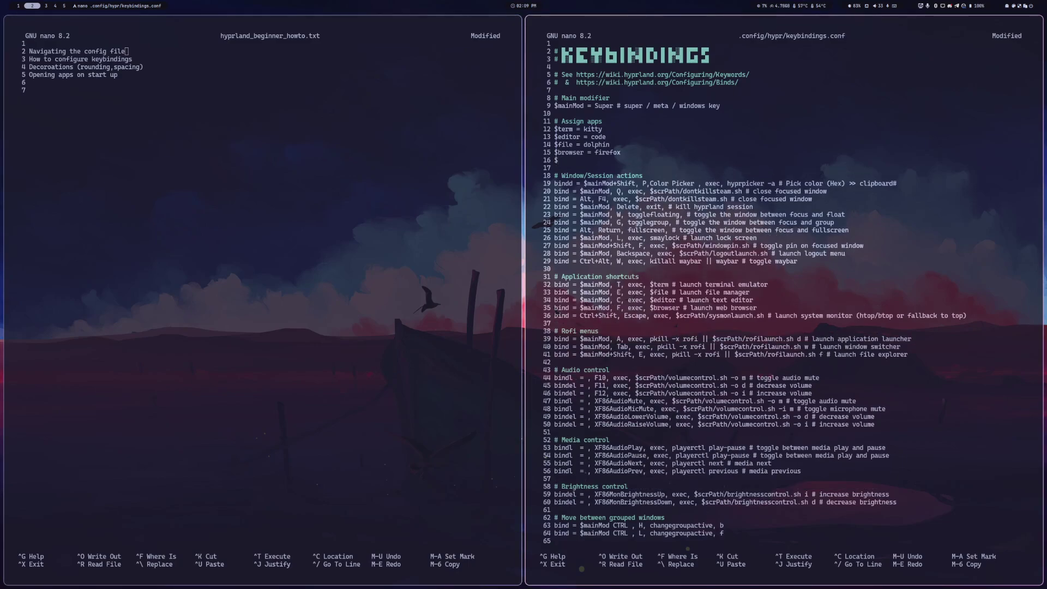
pyautogui.write('di')
pyautogui.press('BackSpace')
pyautogui.write('Disco')
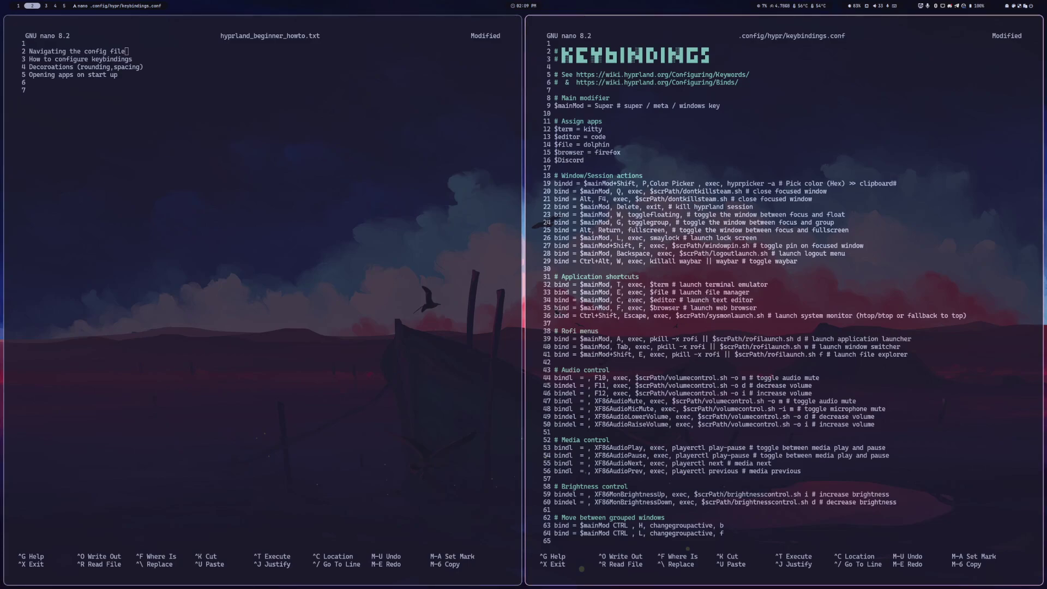
pyautogui.press('BackSpace')
pyautogui.press('BackSpace')
pyautogui.write('rd ')
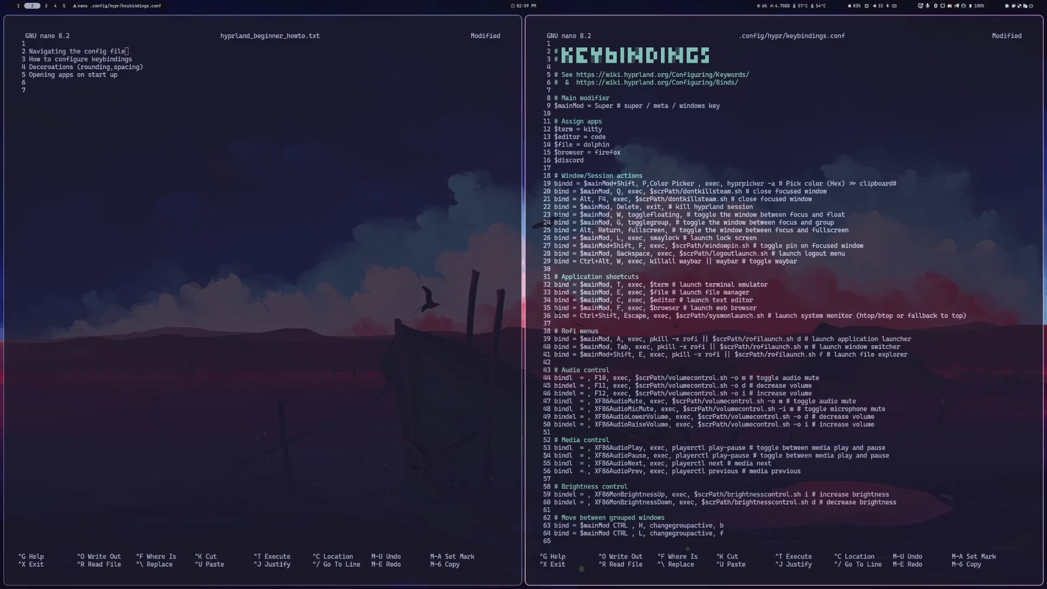
pyautogui.write('=')
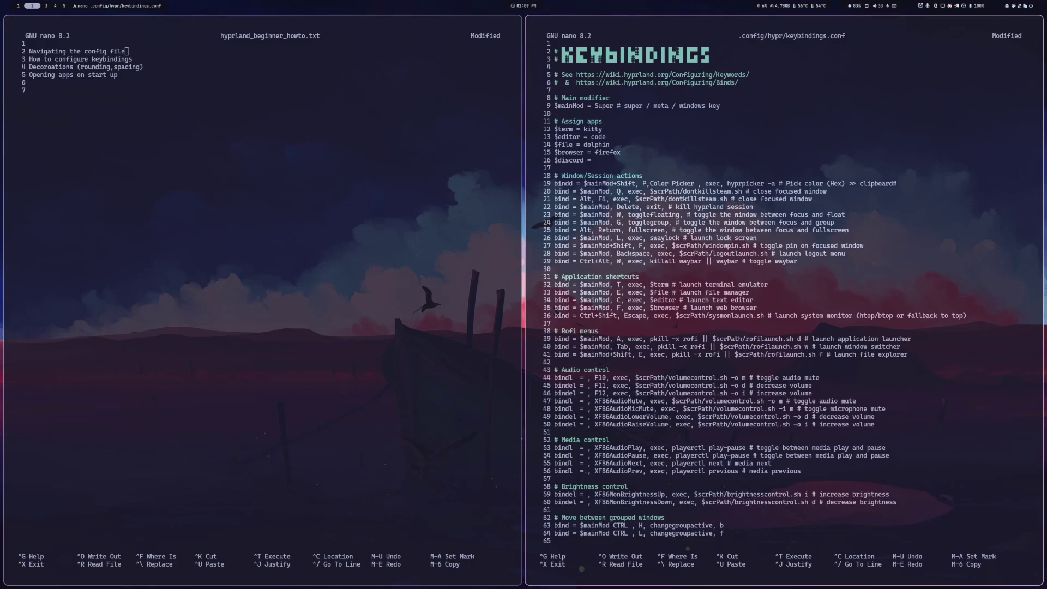
pyautogui.write('bcord')
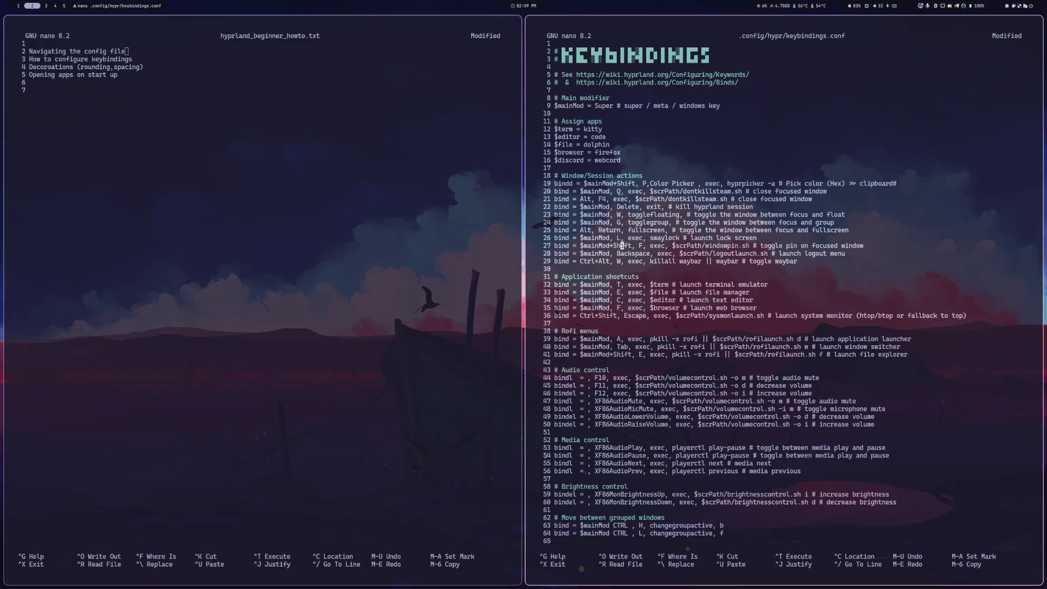
# Duplicate the text editor binding on a new line above the web browser binding under Application shortcuts.
pyautogui.press('Down')
pyautogui.press('Down')
pyautogui.press('Down')
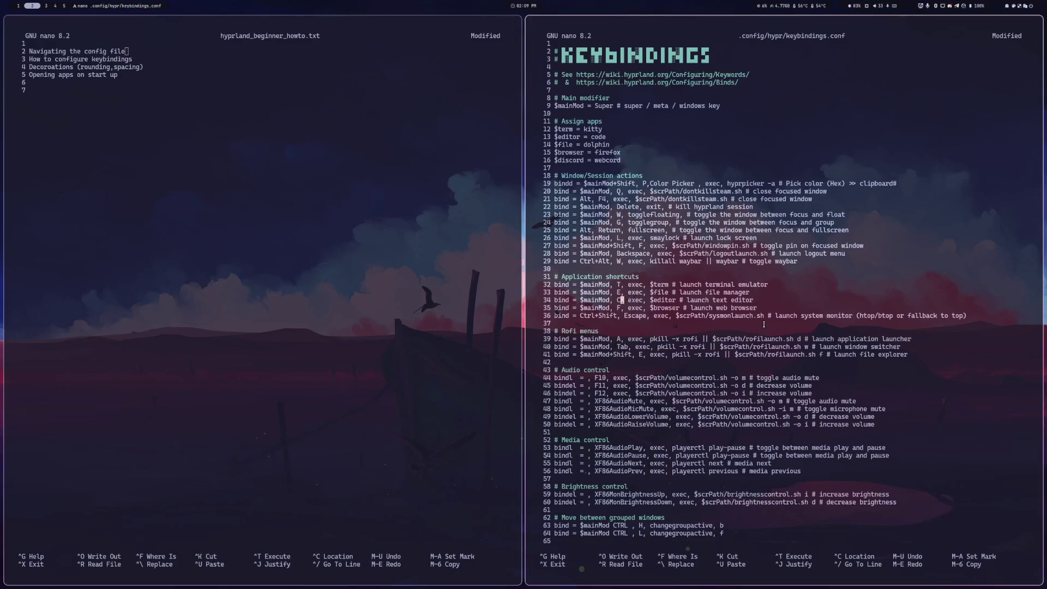
pyautogui.moveTo(761, 309); pyautogui.dragTo(554, 309)
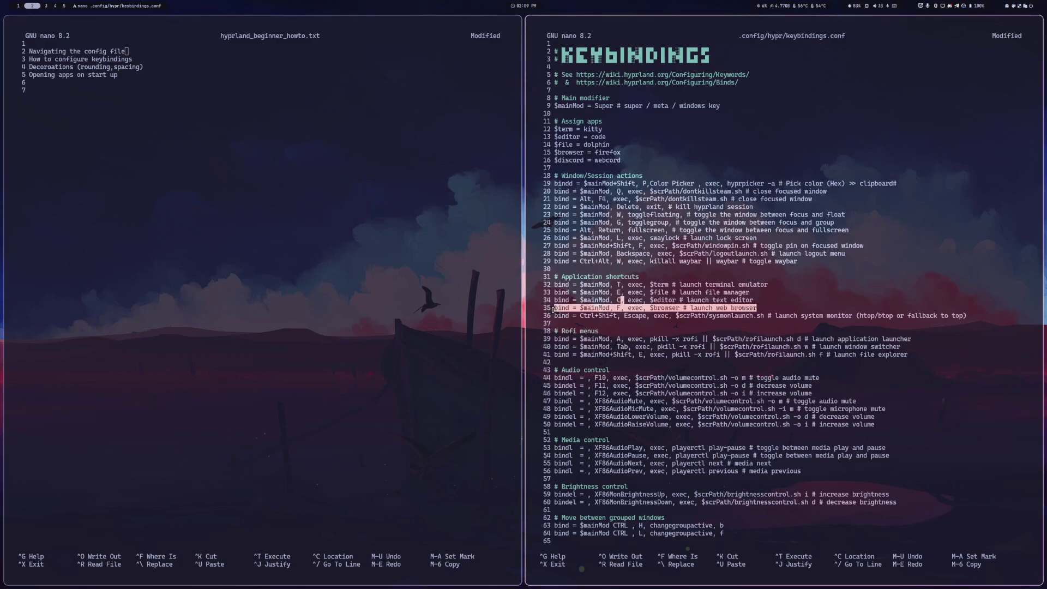
pyautogui.hotkey('ctrl', 'c')
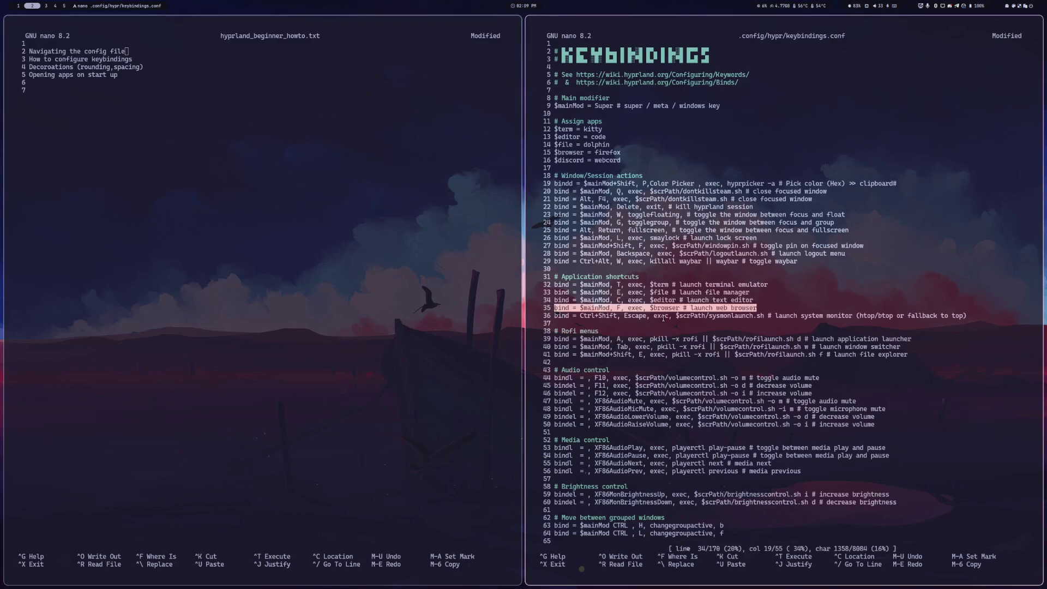
pyautogui.press('Down')
pyautogui.press('Left')
pyautogui.press('Left')
pyautogui.press('Left')
pyautogui.press('Left')
pyautogui.press('Left')
pyautogui.press('Left')
pyautogui.press('Left')
pyautogui.press('Left')
pyautogui.press('Left')
pyautogui.press('Left')
pyautogui.press('Left')
pyautogui.press('Left')
pyautogui.press('Left')
pyautogui.press('Left')
pyautogui.press('Left')
pyautogui.press('Left')
pyautogui.press('Left')
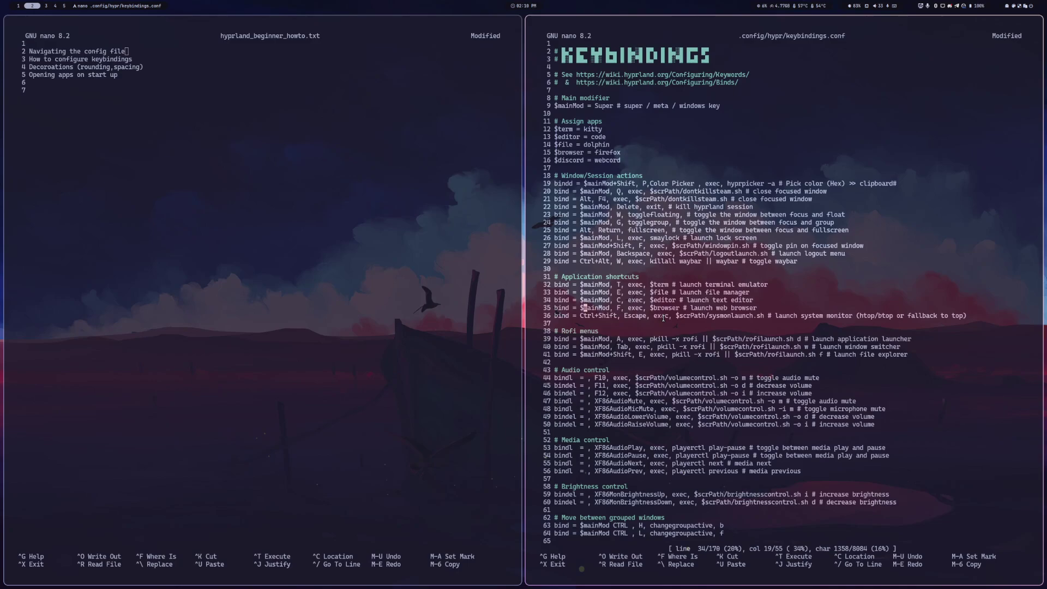
pyautogui.press('Return')
pyautogui.moveTo(754, 300); pyautogui.dragTo(554, 300)
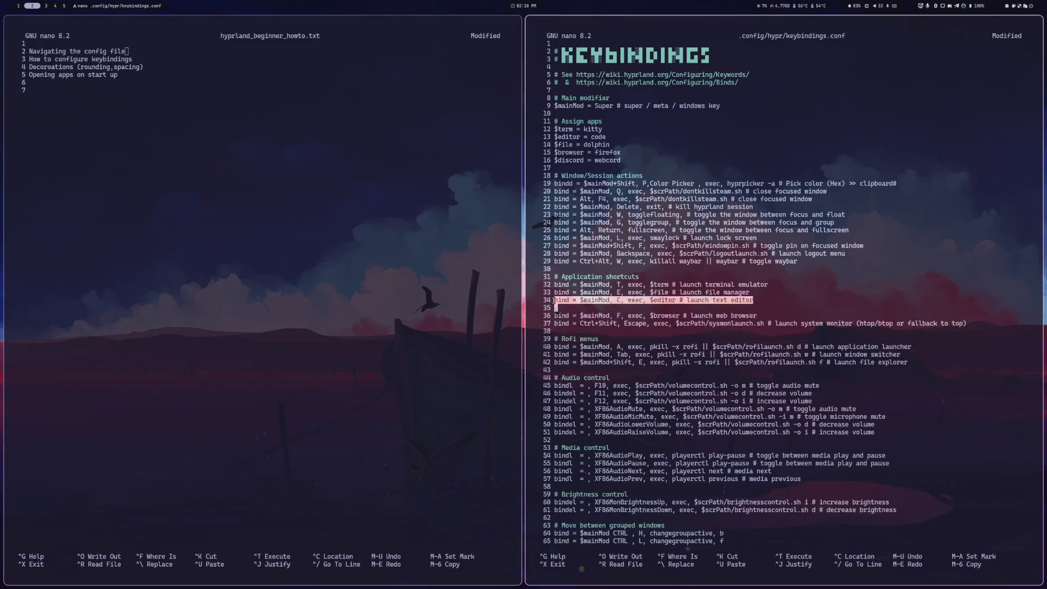
pyautogui.middleClick(554, 301)
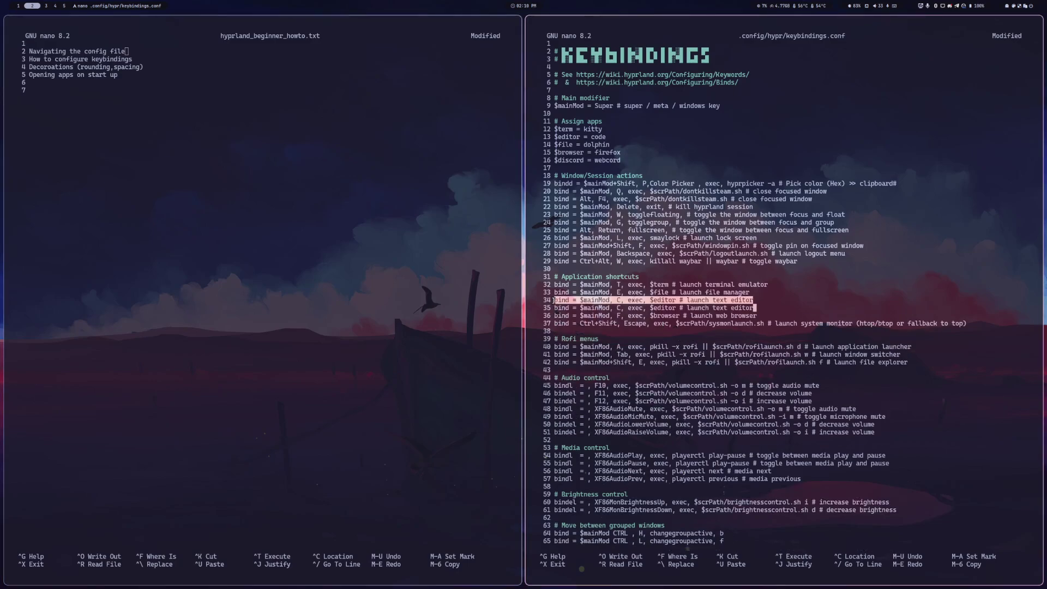
# Change the comment of the duplicated text editor binding to "launch Discord".
pyautogui.press('BackSpace')
pyautogui.press('BackSpace')
pyautogui.press('BackSpace')
pyautogui.press('BackSpace')
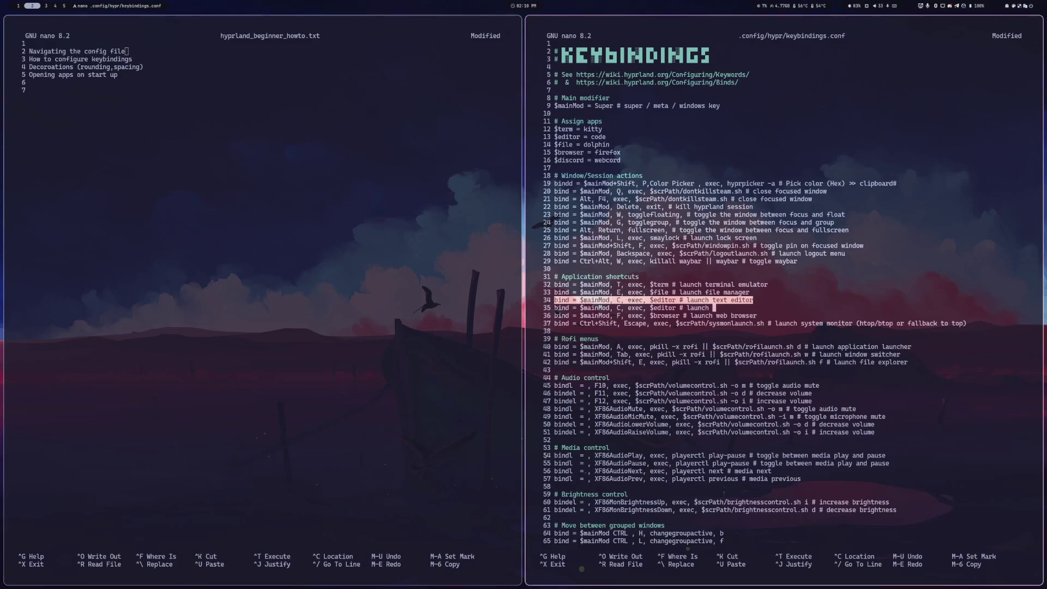
pyautogui.write('Discord')
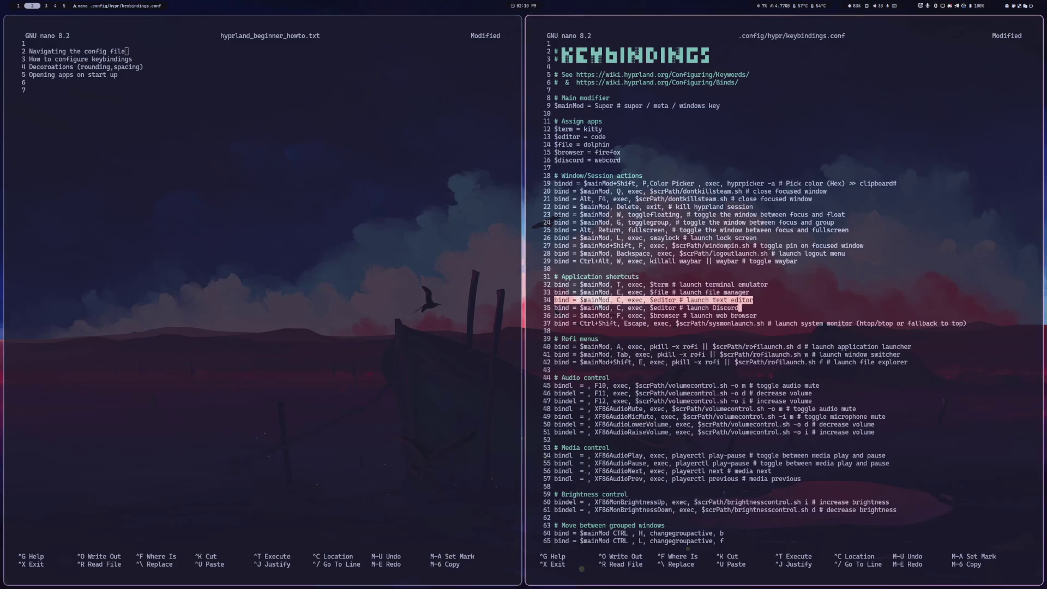
# Replace the $editor variable in the "launch Discord" binding with $discord.
pyautogui.press('Left')
pyautogui.press('Left')
pyautogui.press('Left')
pyautogui.press('Left')
pyautogui.press('Left')
pyautogui.press('Left')
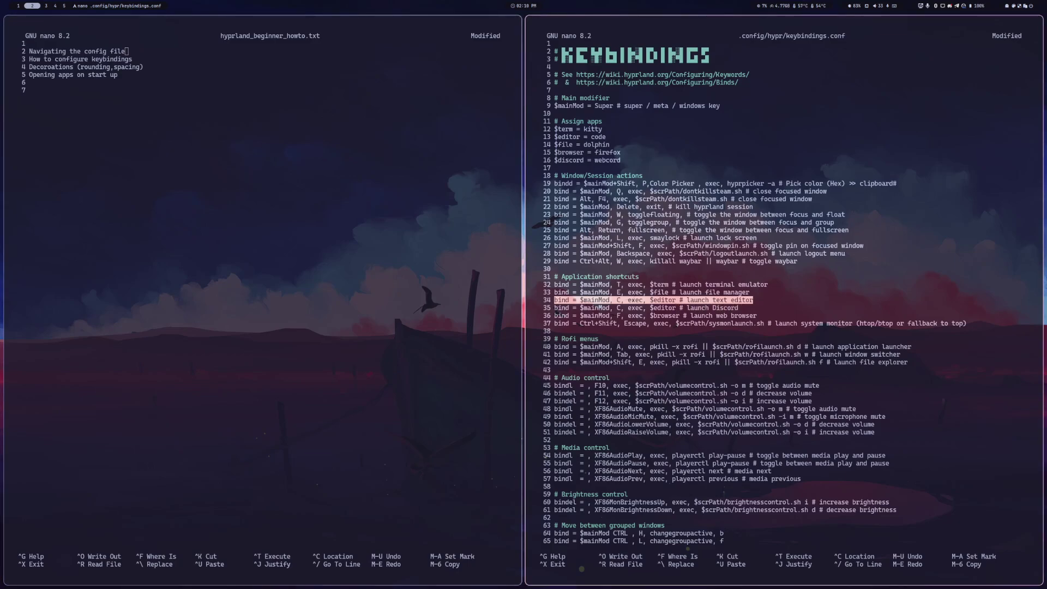
pyautogui.press('BackSpace')
pyautogui.press('BackSpace')
pyautogui.press('BackSpace')
pyautogui.press('BackSpace')
pyautogui.press('BackSpace')
pyautogui.press('BackSpace')
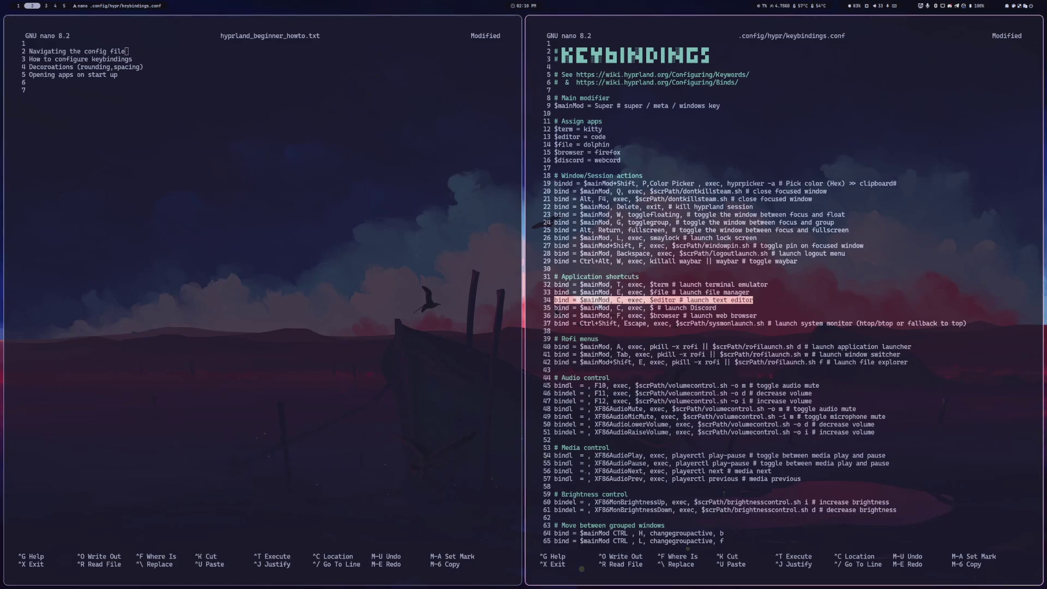
pyautogui.write('d')
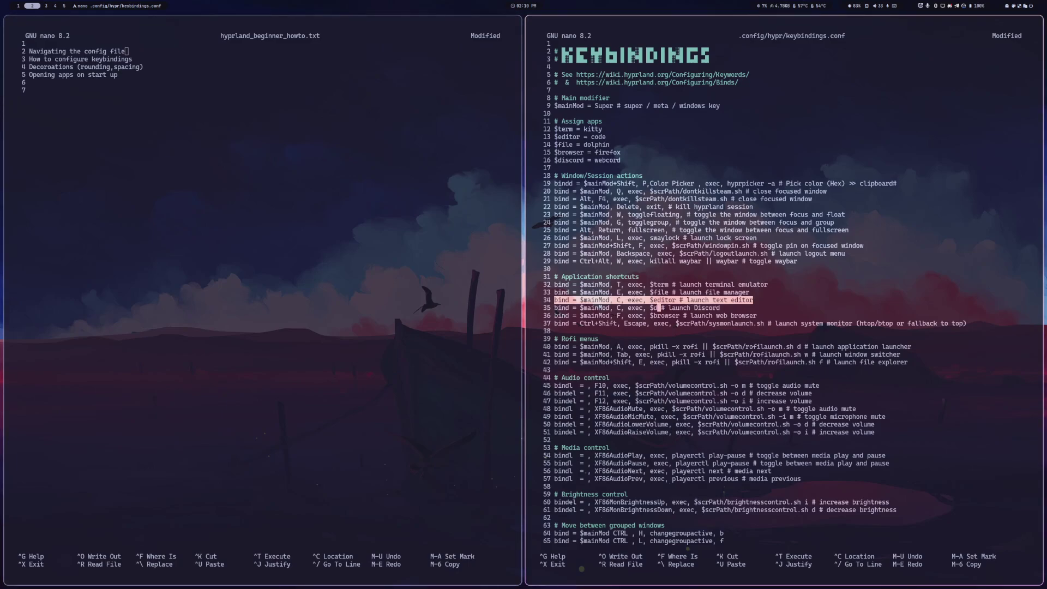
pyautogui.write('iscord')
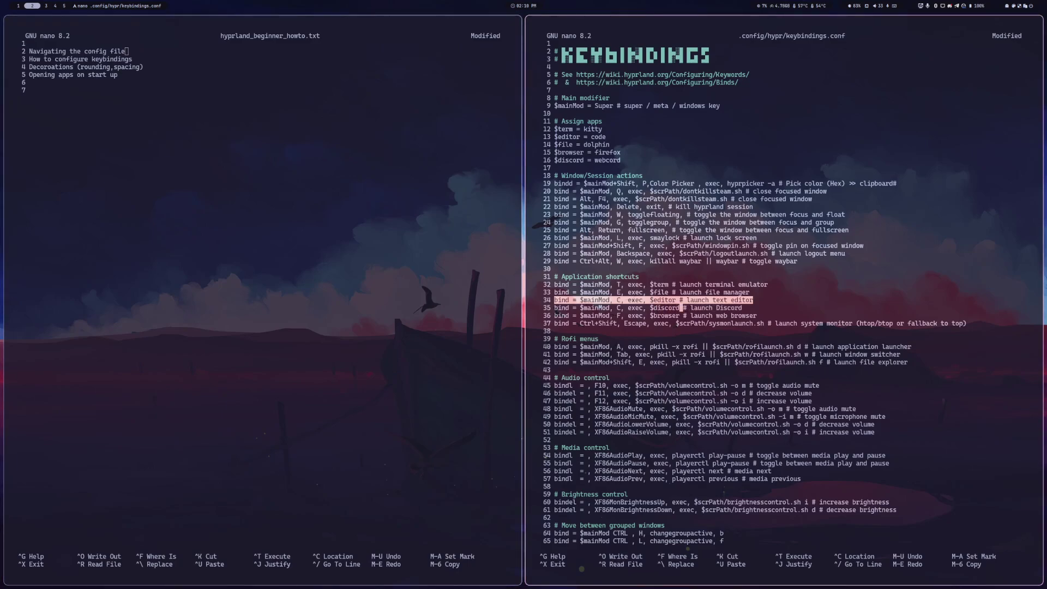
# Set the key of the "launch Discord" binding to D.
pyautogui.press('Left')
pyautogui.press('Left')
pyautogui.press('Left')
pyautogui.press('Left')
pyautogui.press('Left')
pyautogui.press('Left')
pyautogui.press('Left')
pyautogui.press('Left')
pyautogui.press('Left')
pyautogui.press('Left')
pyautogui.press('Left')
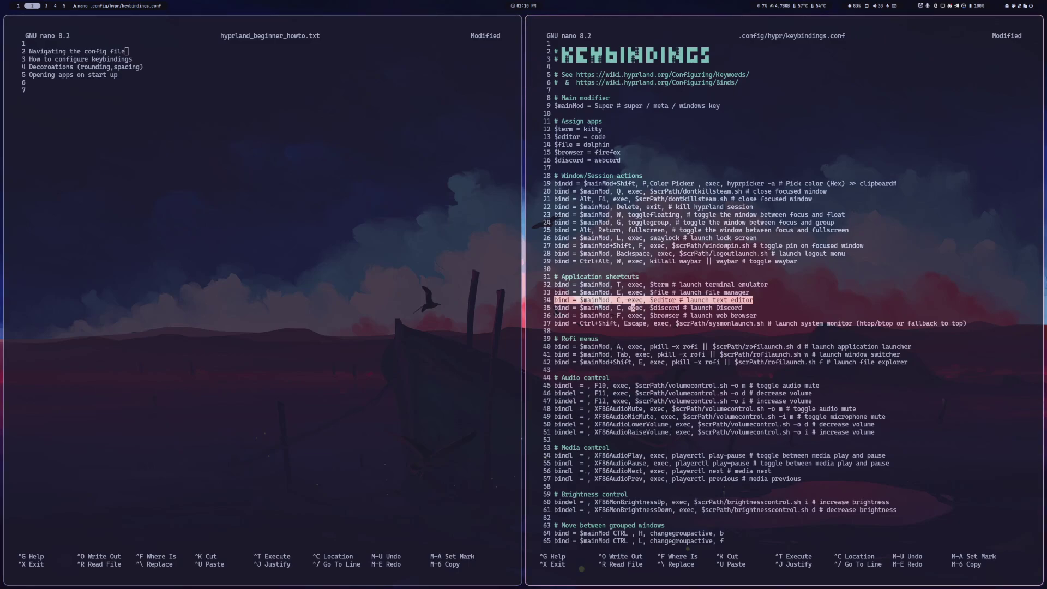
pyautogui.press('BackSpace')
pyautogui.write('D')
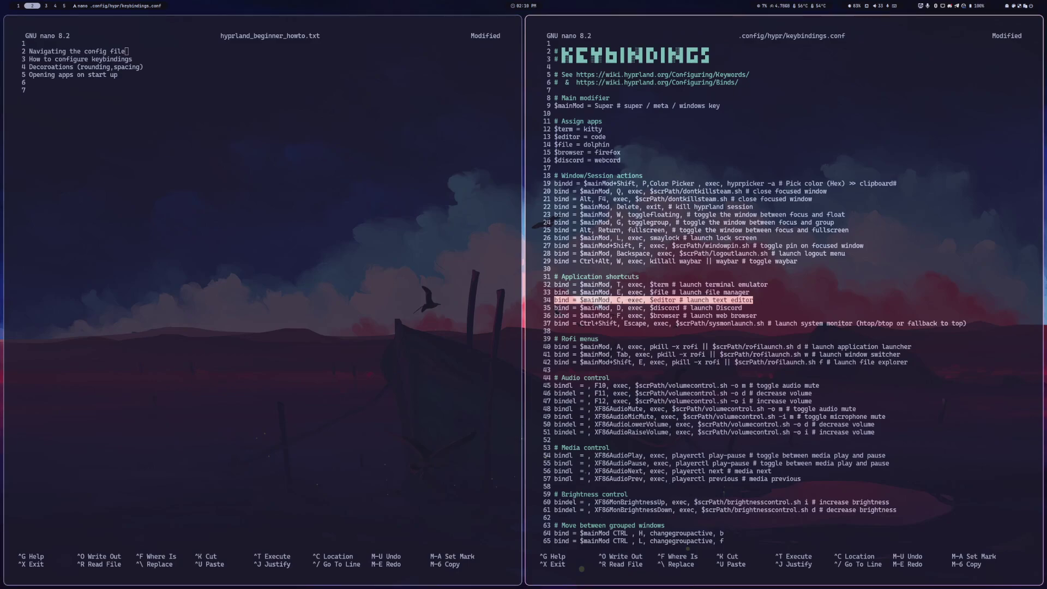
# Save the changes to keybindings.conf under the same name and exit nano.
pyautogui.hotkey('ctrl', 'x')
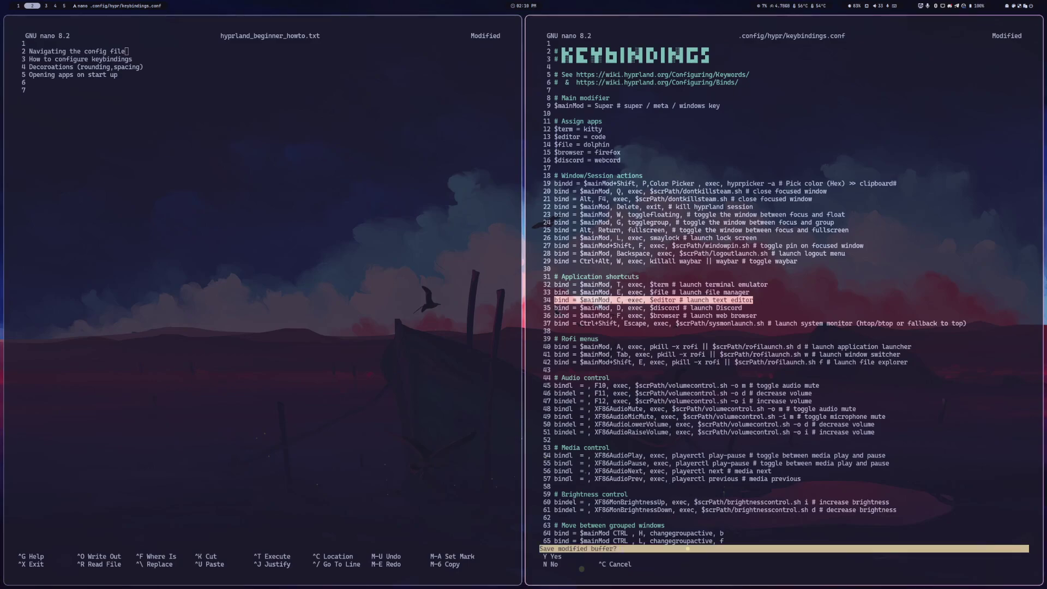
pyautogui.press('y')
pyautogui.press('Return')
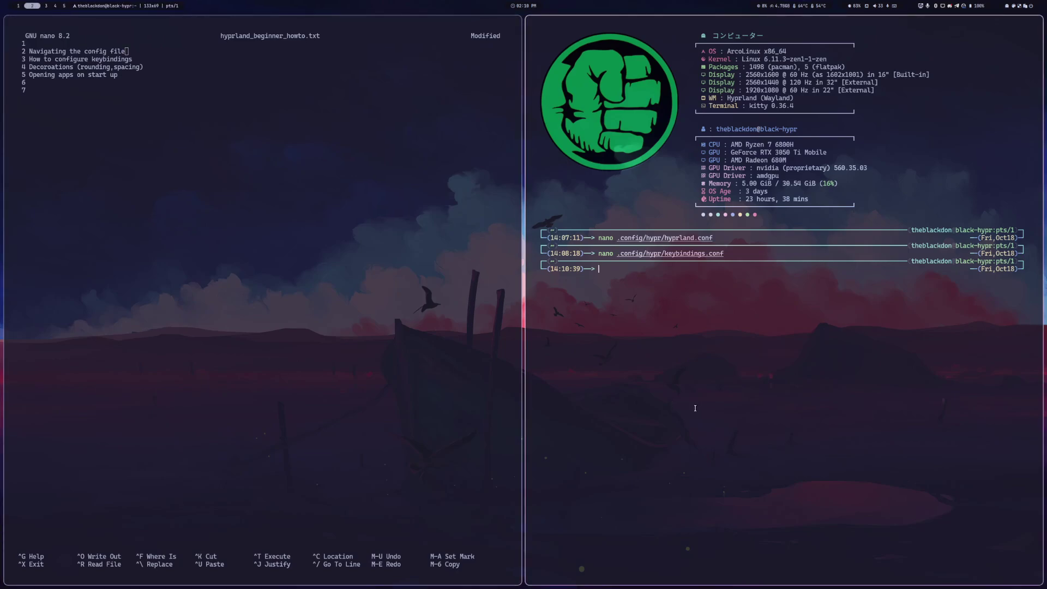
# Test the new Discord keybinding by launching WebCord, viewing the welcome channel before closing the window.
pyautogui.press('super+d')
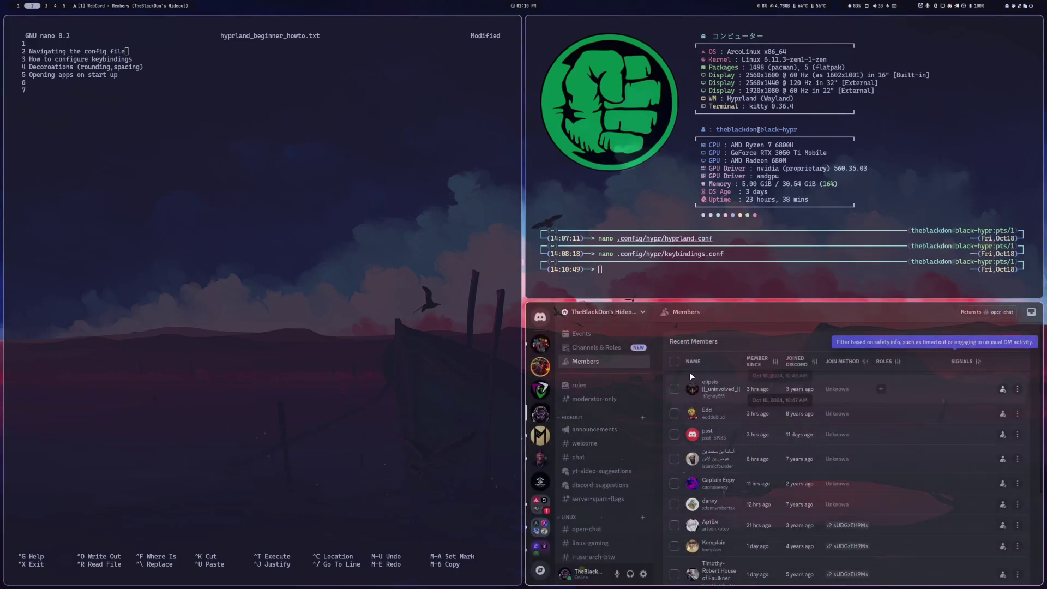
pyautogui.click(585, 442)
pyautogui.press('super+q')
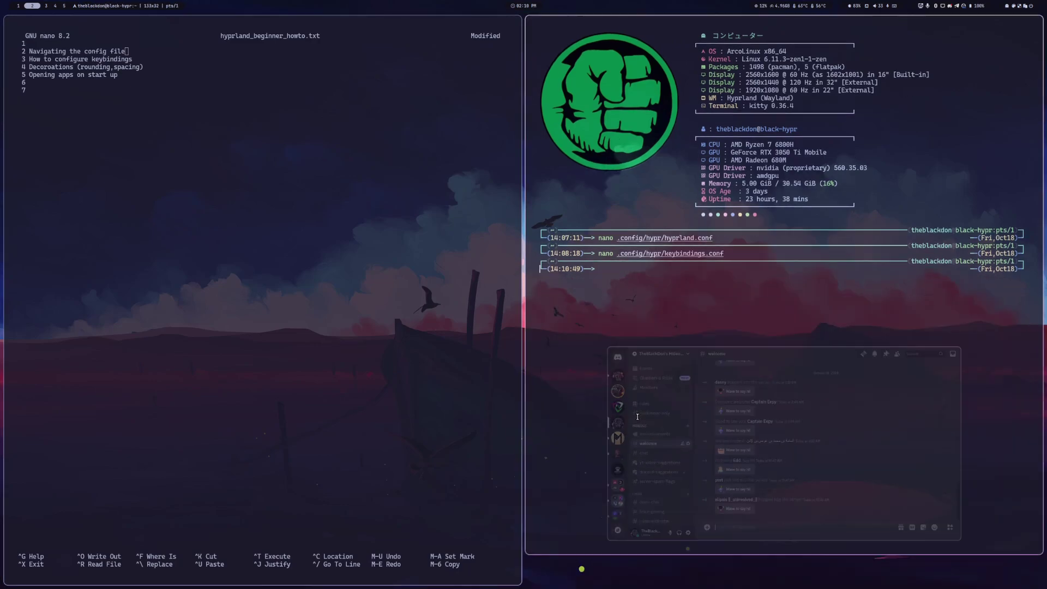
# Reopen .config/hypr/keybindings.conf in nano and insert an empty line above the $discord assignment.
pyautogui.press('Up')
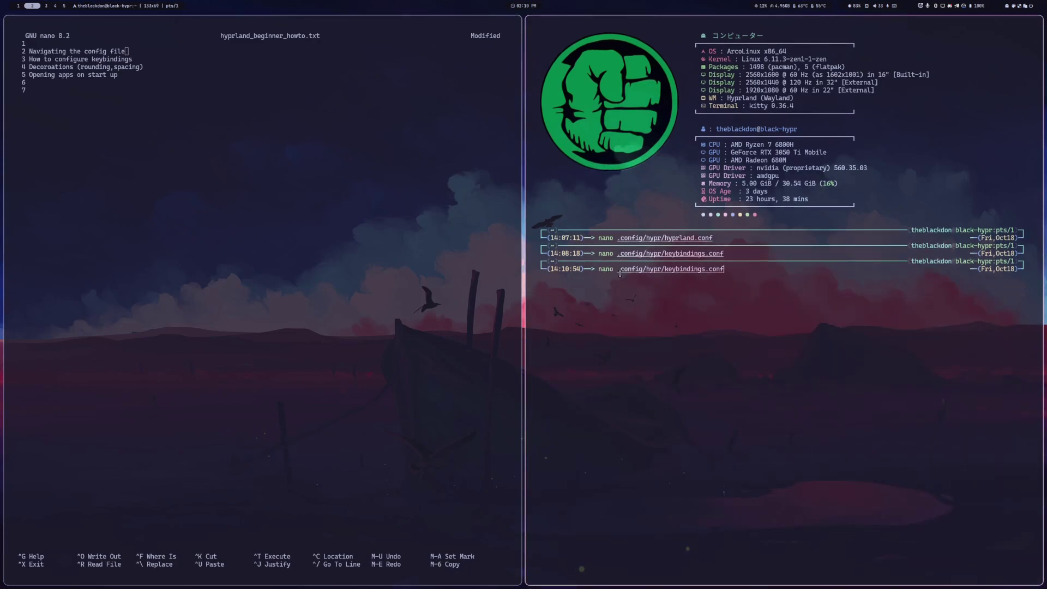
pyautogui.press('Return')
pyautogui.press('Down')
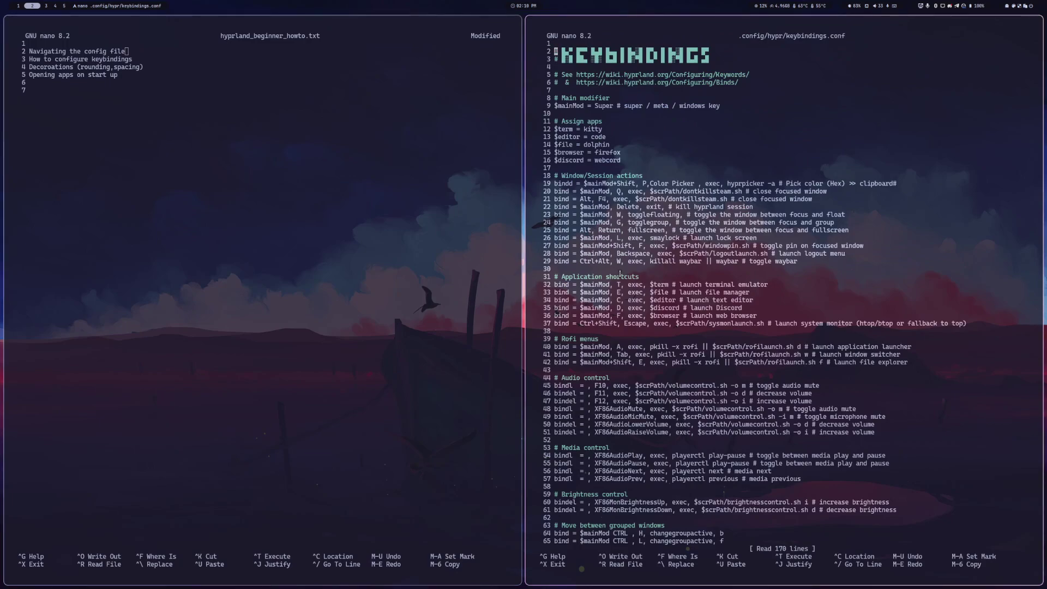
pyautogui.press('Down')
pyautogui.press('Down')
pyautogui.press('Down')
pyautogui.press('Down')
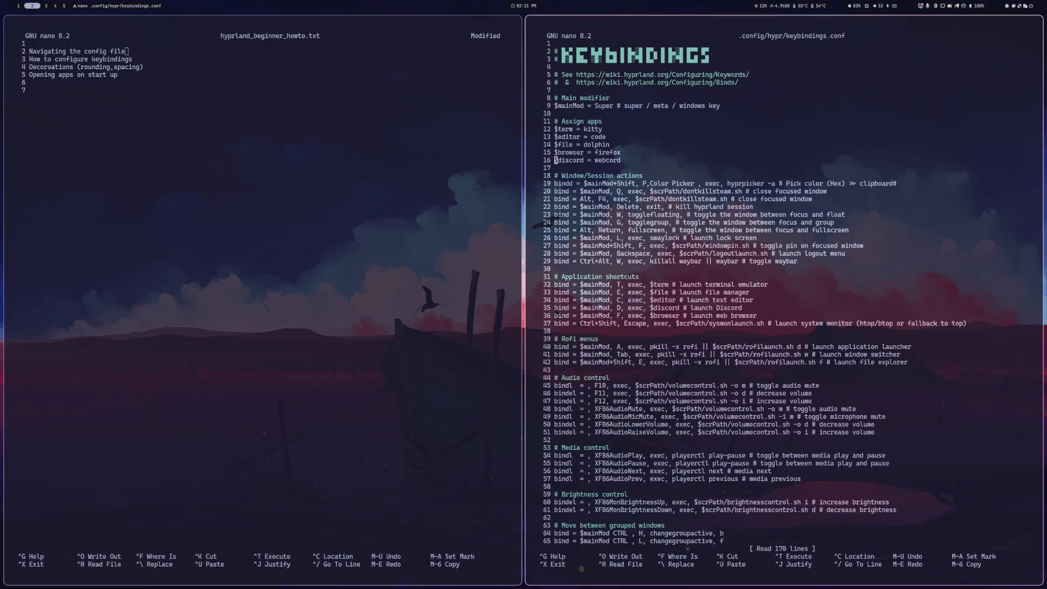
pyautogui.press('Return')
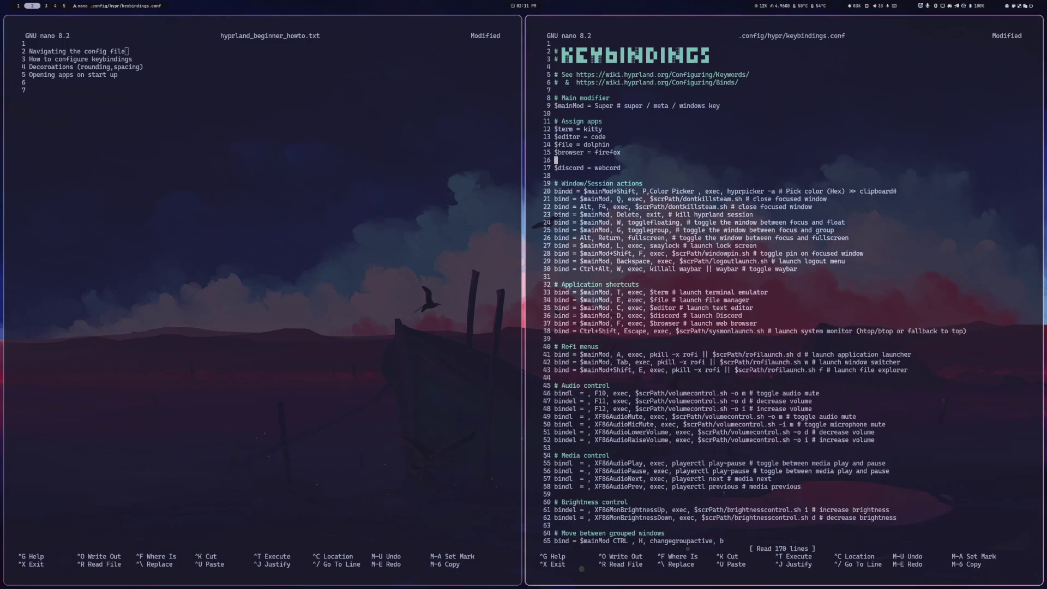
# Define the app variable $telegram = telegram-desktop on the empty line under "Assign apps".
pyautogui.write('$')
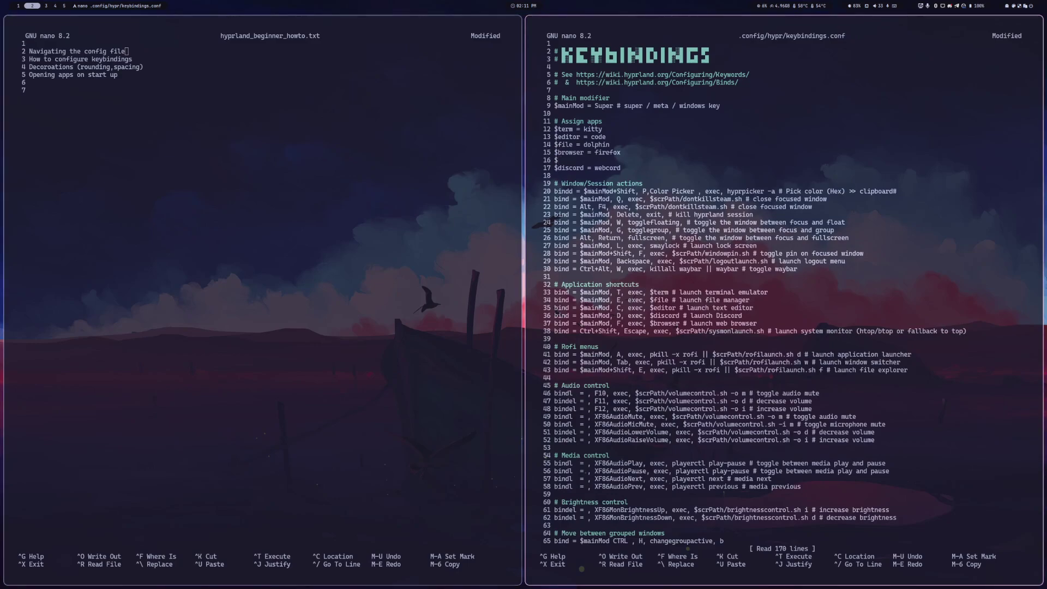
pyautogui.write('telegr')
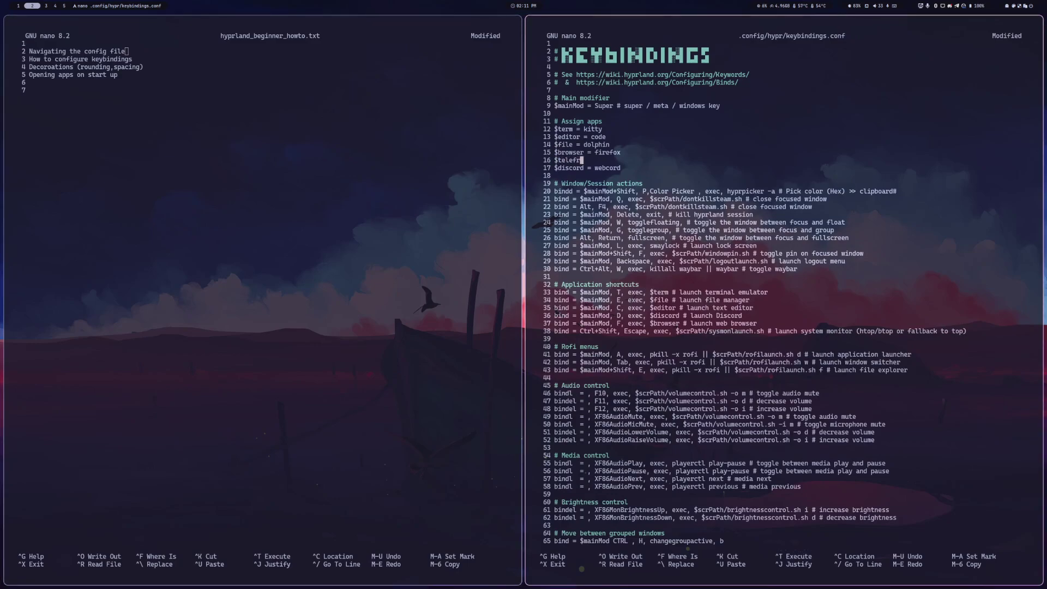
pyautogui.write('am -')
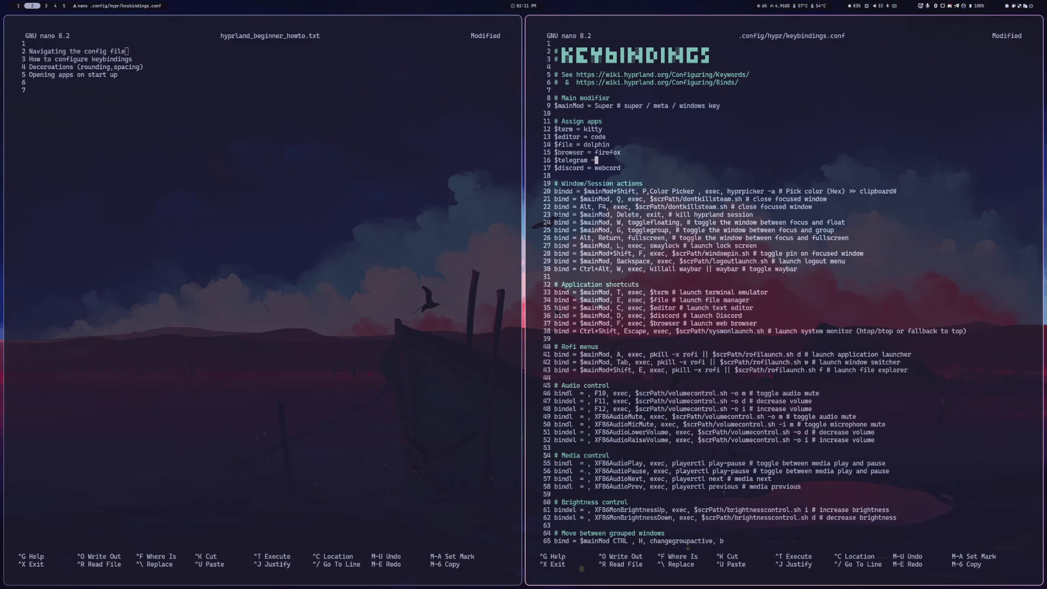
pyautogui.press('BackSpace')
pyautogui.write('= ')
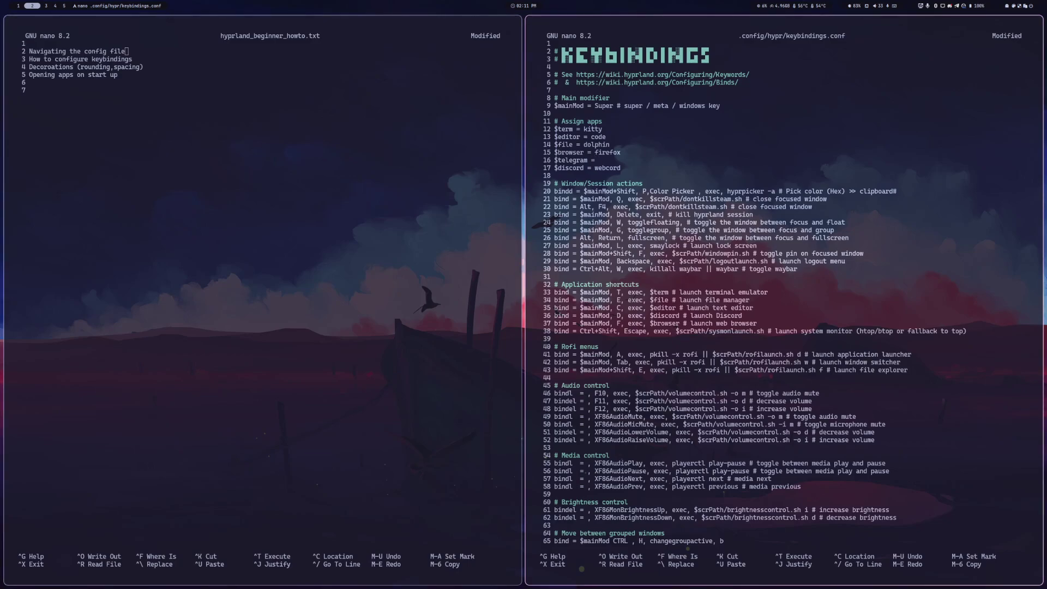
pyautogui.write('telegram')
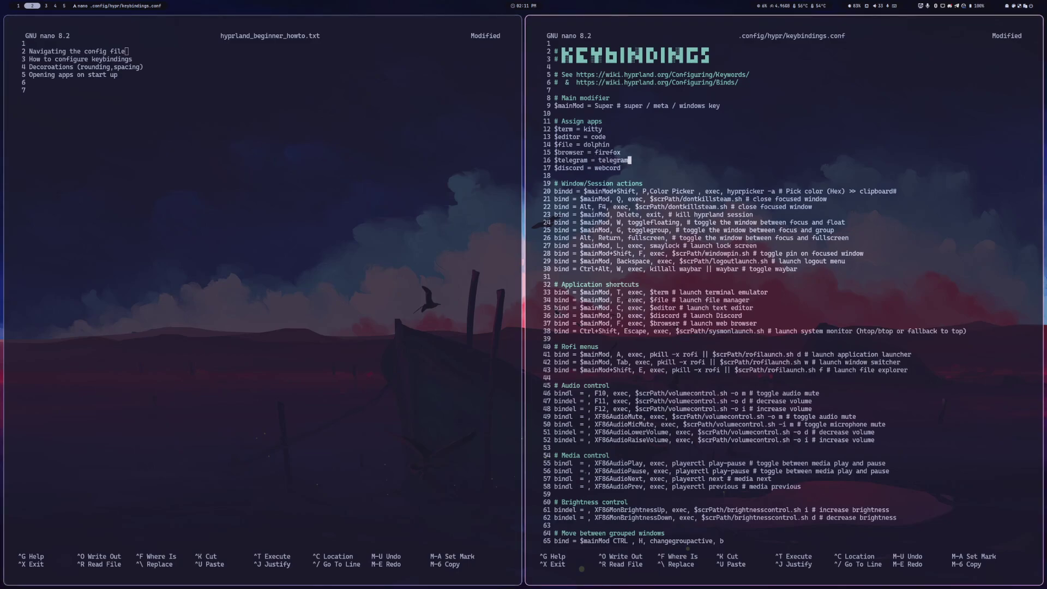
pyautogui.write('-des')
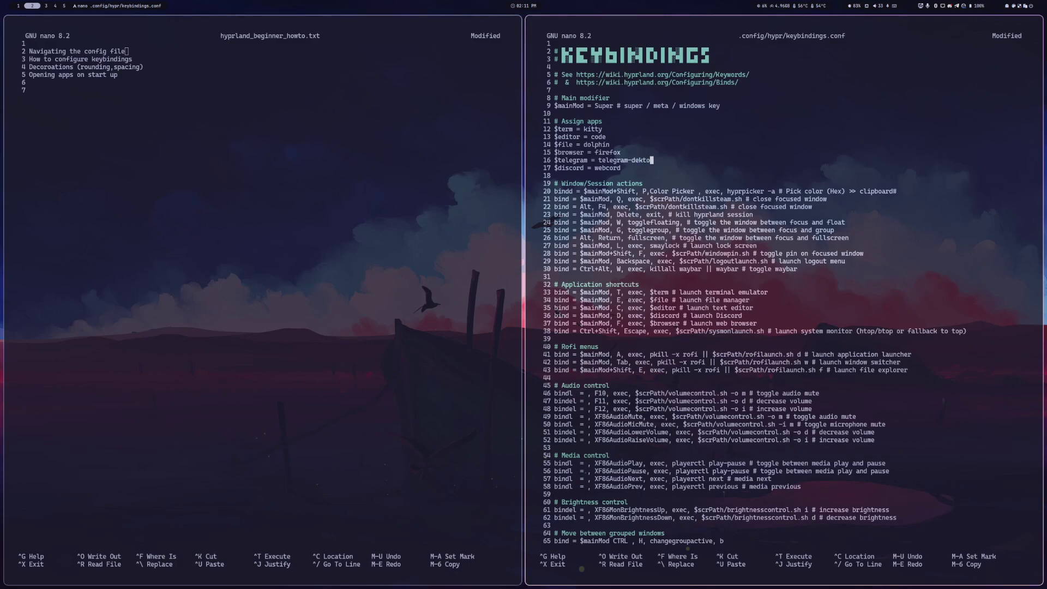
pyautogui.press('BackSpace')
pyautogui.press('BackSpace')
pyautogui.press('BackSpace')
pyautogui.write('sk')
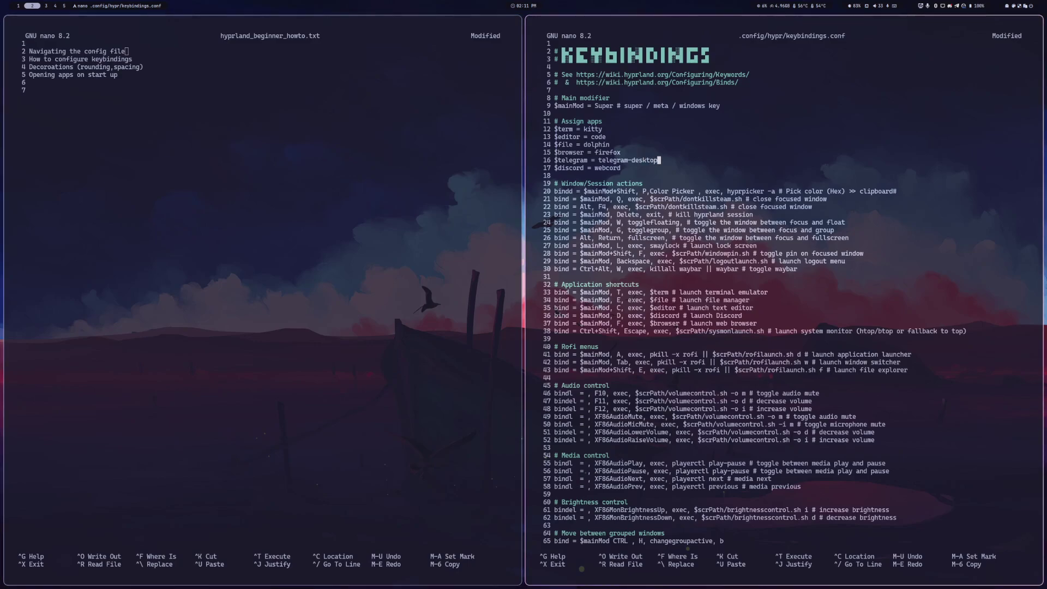
pyautogui.press('Down')
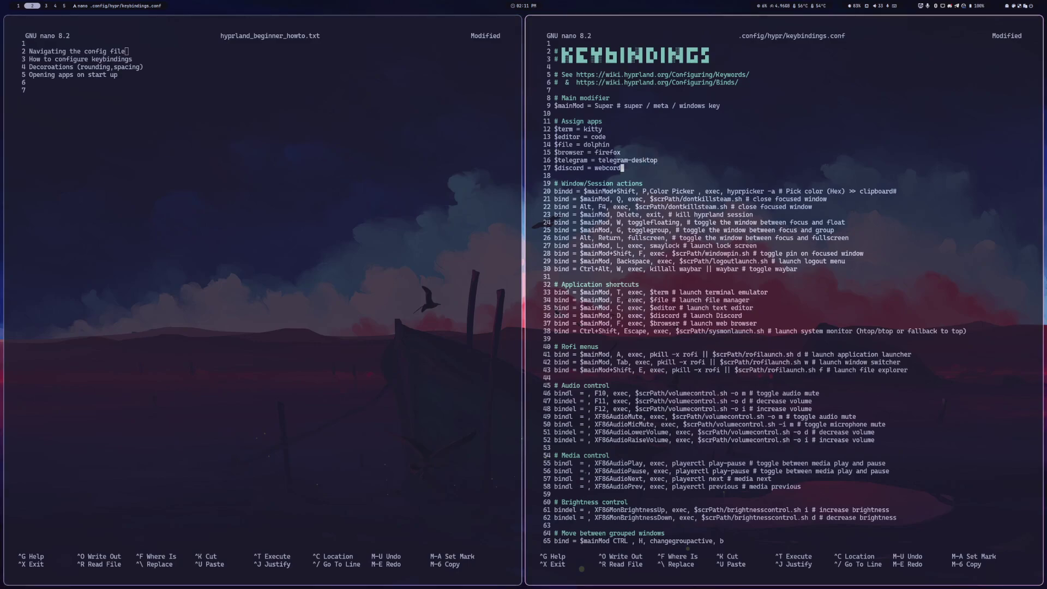
pyautogui.press('Up')
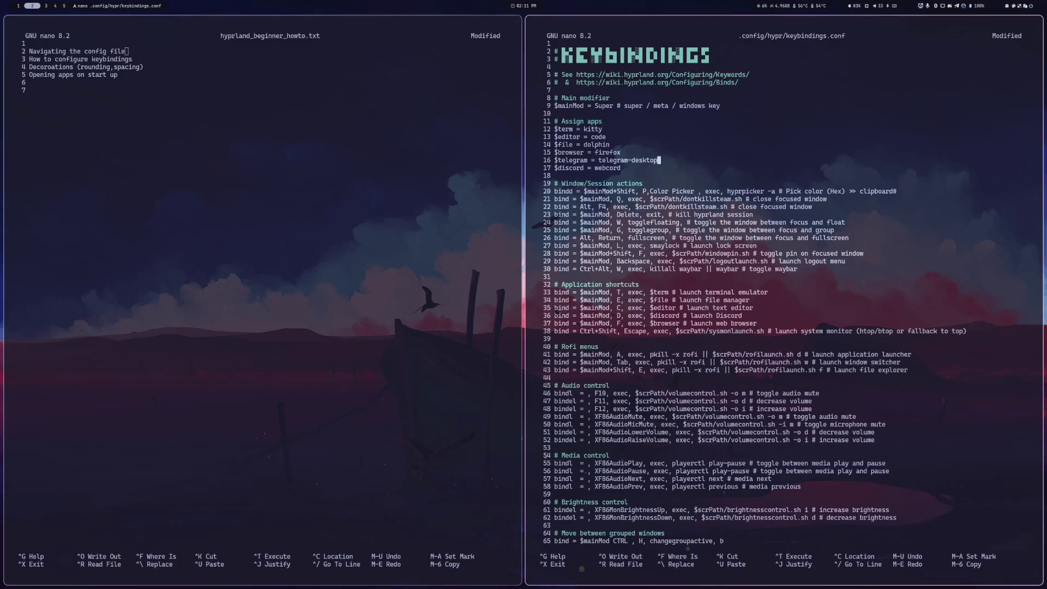
pyautogui.press('Left')
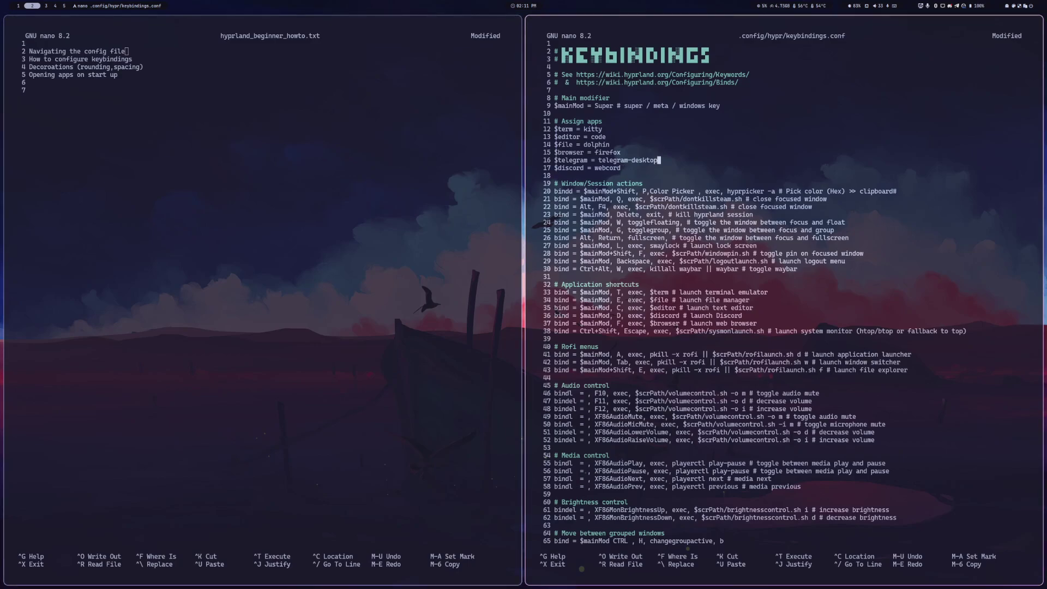
# Copy the whole "launch Discord" binding line under "Application shortcuts".
pyautogui.press('Down')
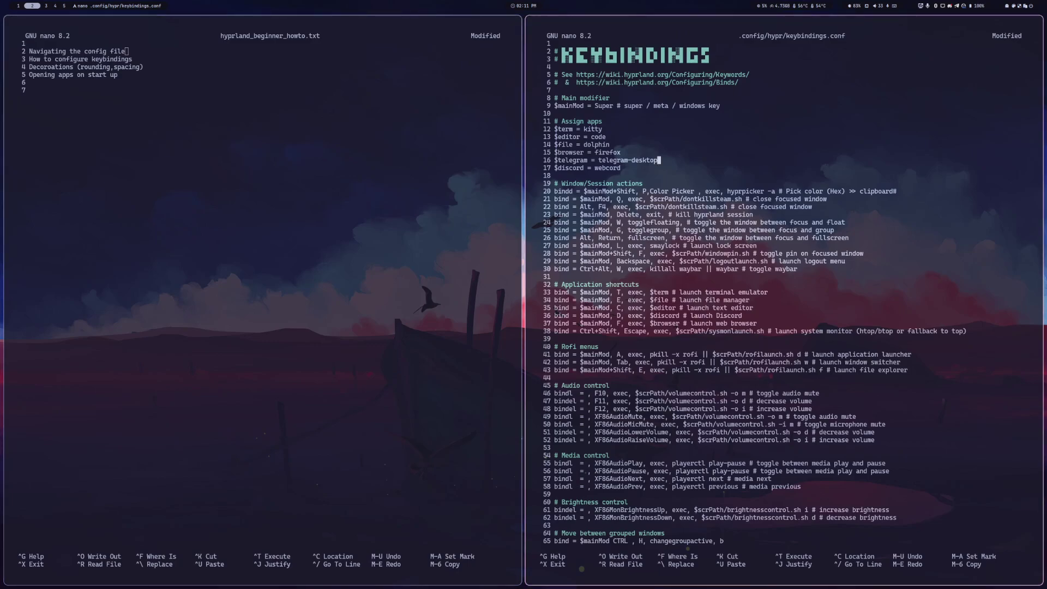
pyautogui.press('Down')
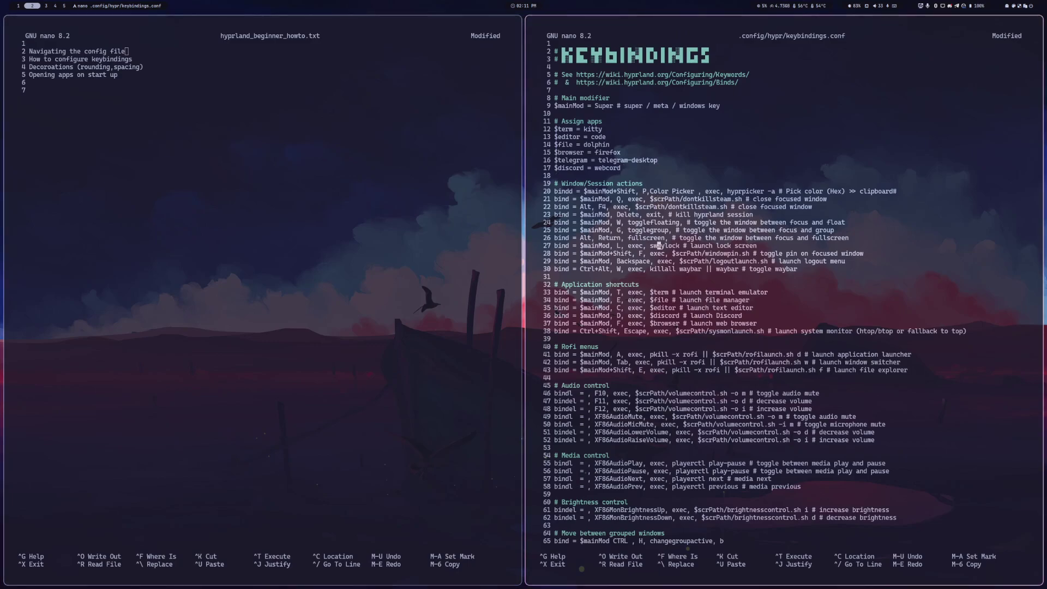
pyautogui.press('Down')
pyautogui.press('Down')
pyautogui.press('Down')
pyautogui.press('Down')
pyautogui.press('Down')
pyautogui.press('Down')
pyautogui.press('Down')
pyautogui.press('Down')
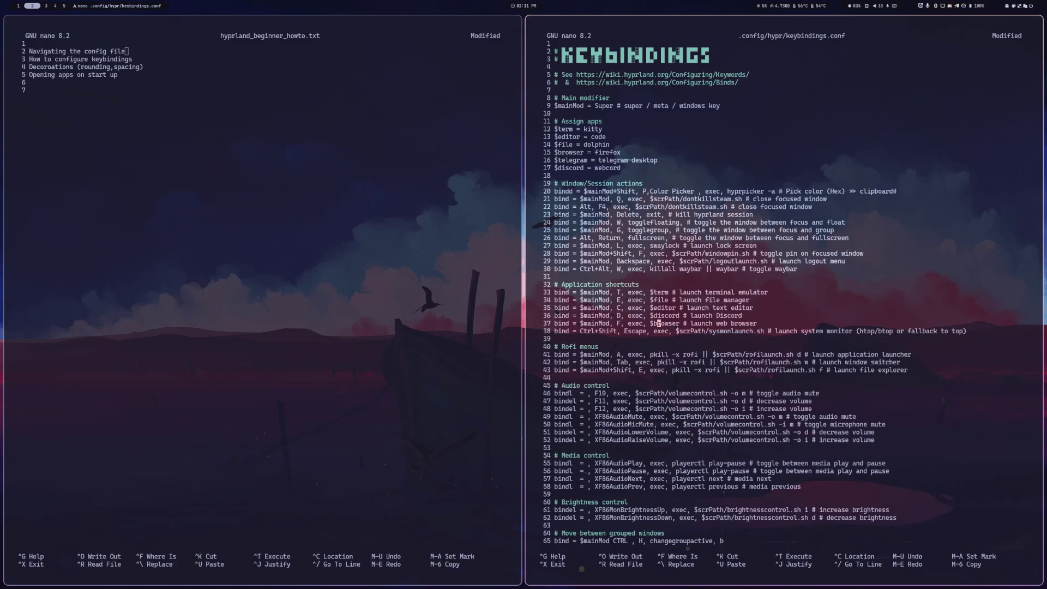
pyautogui.moveTo(742, 316); pyautogui.dragTo(553, 316)
pyautogui.hotkey('ctrl', 'c')
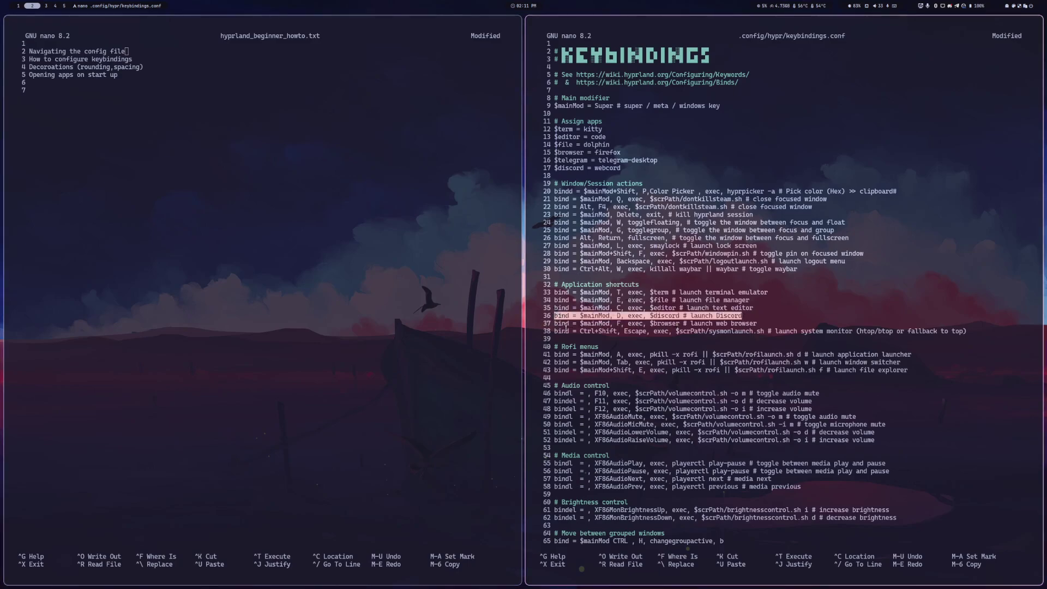
# Paste the copied binding on a new line between the Discord and web browser bindings.
pyautogui.press('Left')
pyautogui.press('Left')
pyautogui.press('Left')
pyautogui.press('Left')
pyautogui.press('Left')
pyautogui.press('Left')
pyautogui.press('Left')
pyautogui.press('Left')
pyautogui.press('Left')
pyautogui.press('Left')
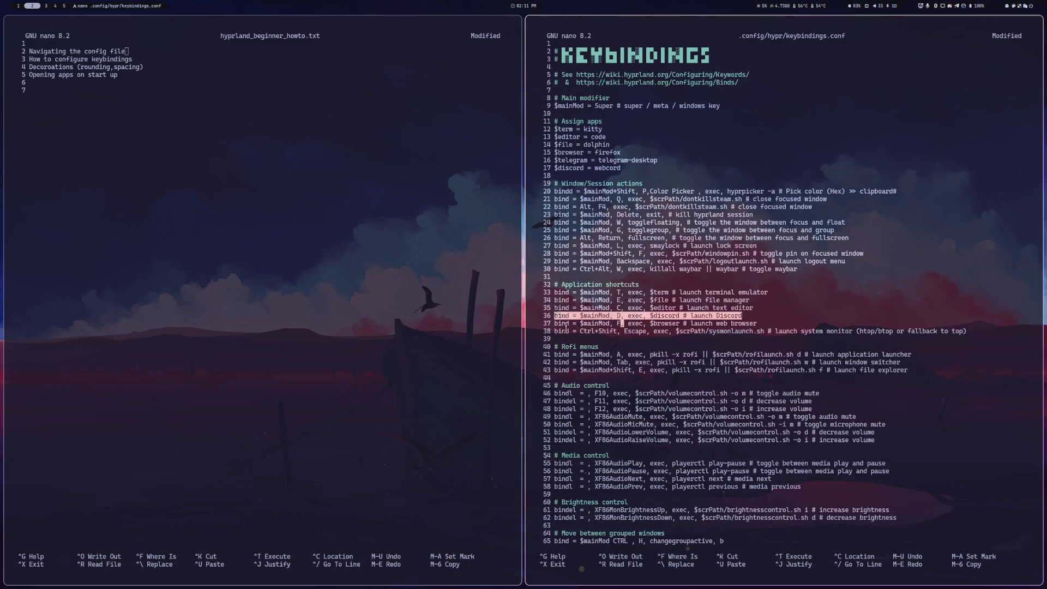
pyautogui.press('Left')
pyautogui.press('Left')
pyautogui.press('Left')
pyautogui.press('Left')
pyautogui.press('Left')
pyautogui.press('Left')
pyautogui.press('Left')
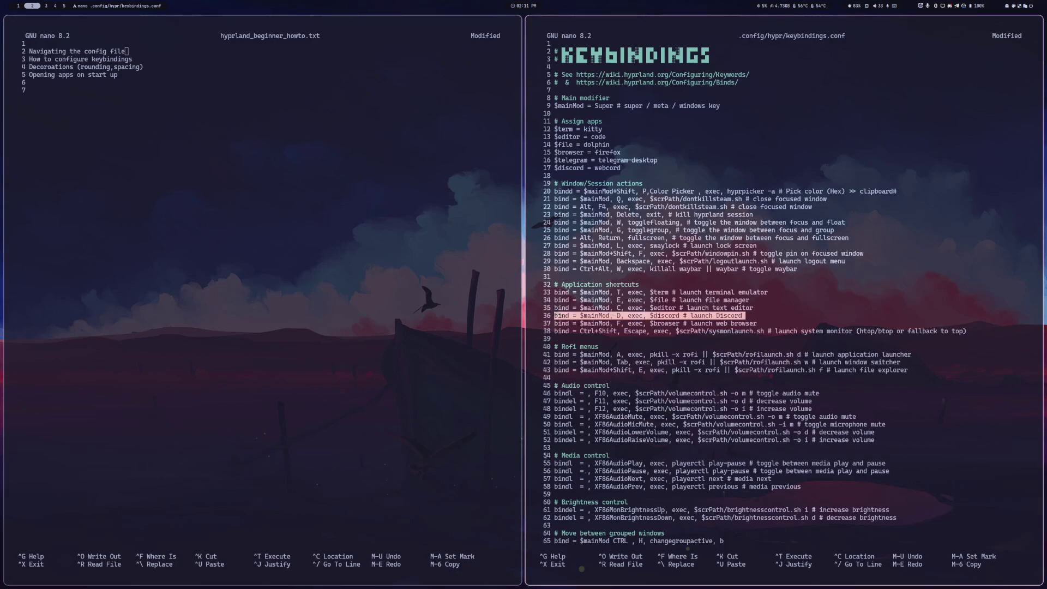
pyautogui.press('Return')
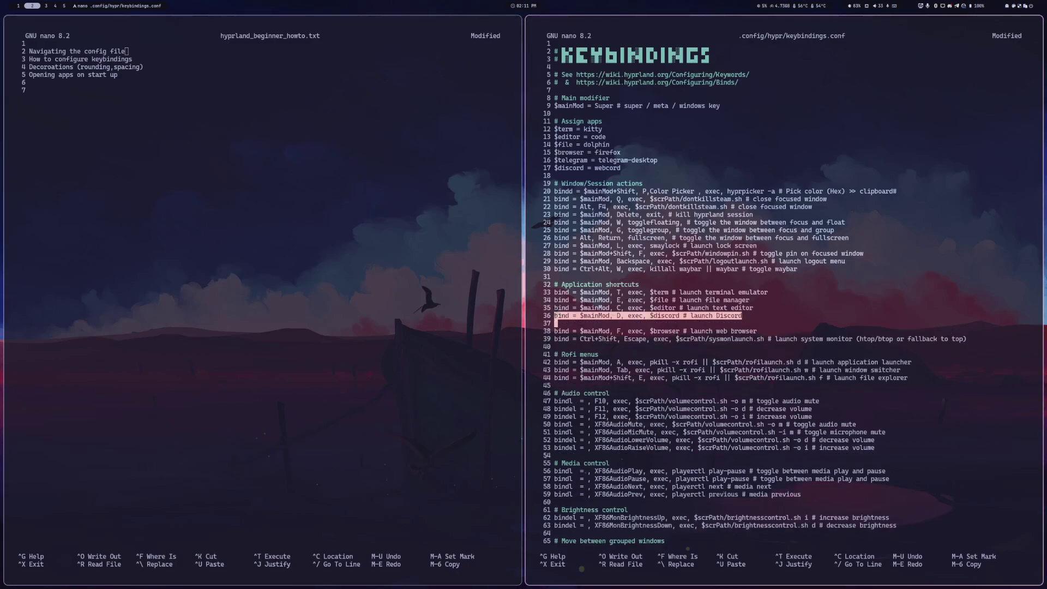
pyautogui.hotkey('ctrl', 'shift', 'v')
# Change the comment of the duplicated Discord binding to "launch Telegram".
pyautogui.press('BackSpace')
pyautogui.press('BackSpace')
pyautogui.press('BackSpace')
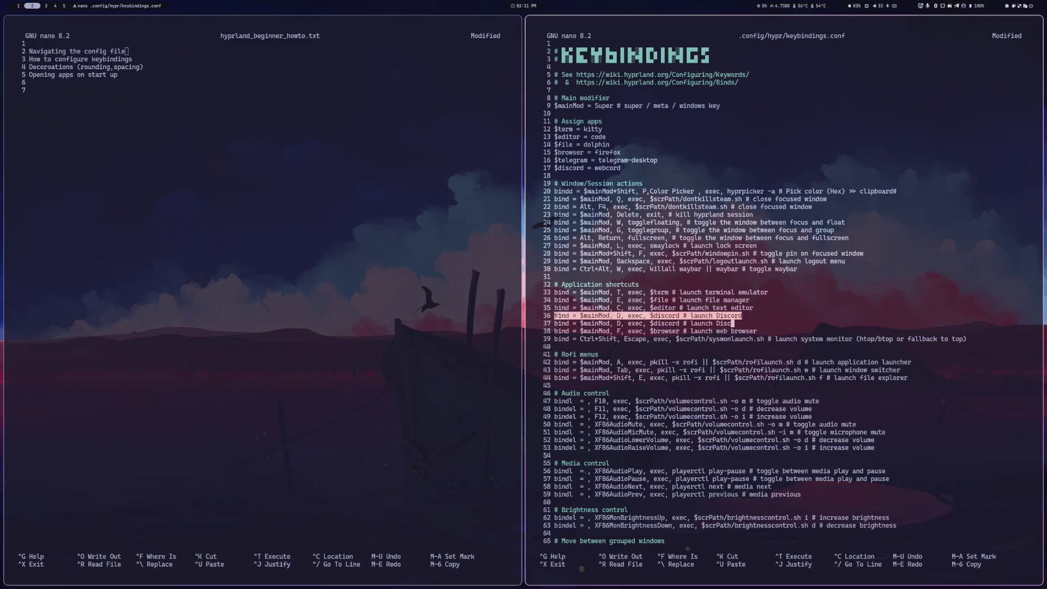
pyautogui.write('Telegra')
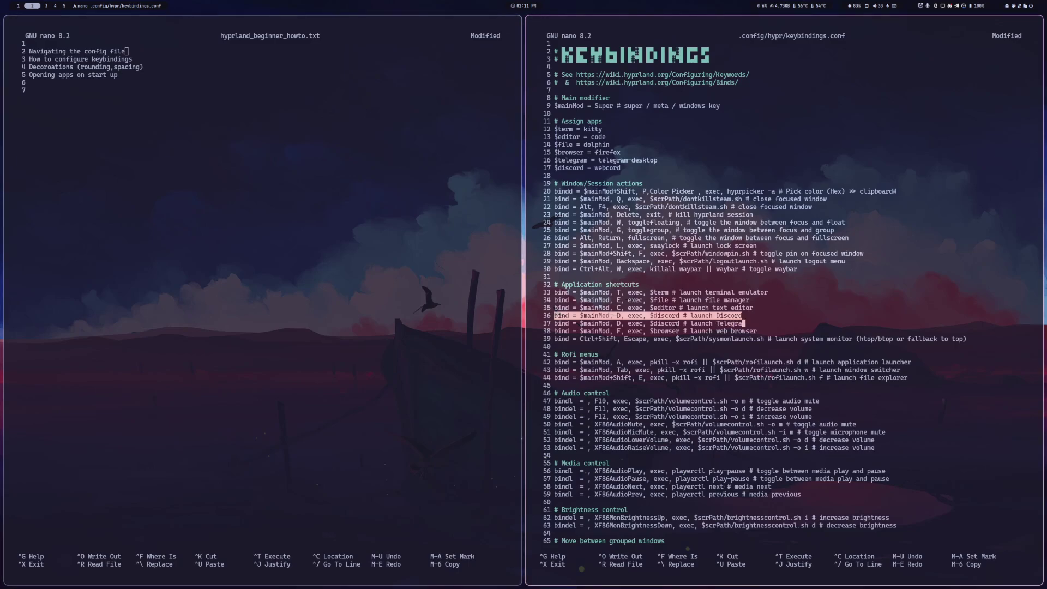
pyautogui.write('m')
# Set the key of the "launch Telegram" binding to G.
pyautogui.press('Left')
pyautogui.press('Left')
pyautogui.press('Left')
pyautogui.press('Left')
pyautogui.press('Left')
pyautogui.press('Left')
pyautogui.press('Left')
pyautogui.press('Left')
pyautogui.press('Left')
pyautogui.press('Left')
pyautogui.press('Left')
pyautogui.press('Left')
pyautogui.press('Left')
pyautogui.press('Left')
pyautogui.press('Left')
pyautogui.press('Left')
pyautogui.press('Left')
pyautogui.press('Left')
pyautogui.press('Left')
pyautogui.press('Left')
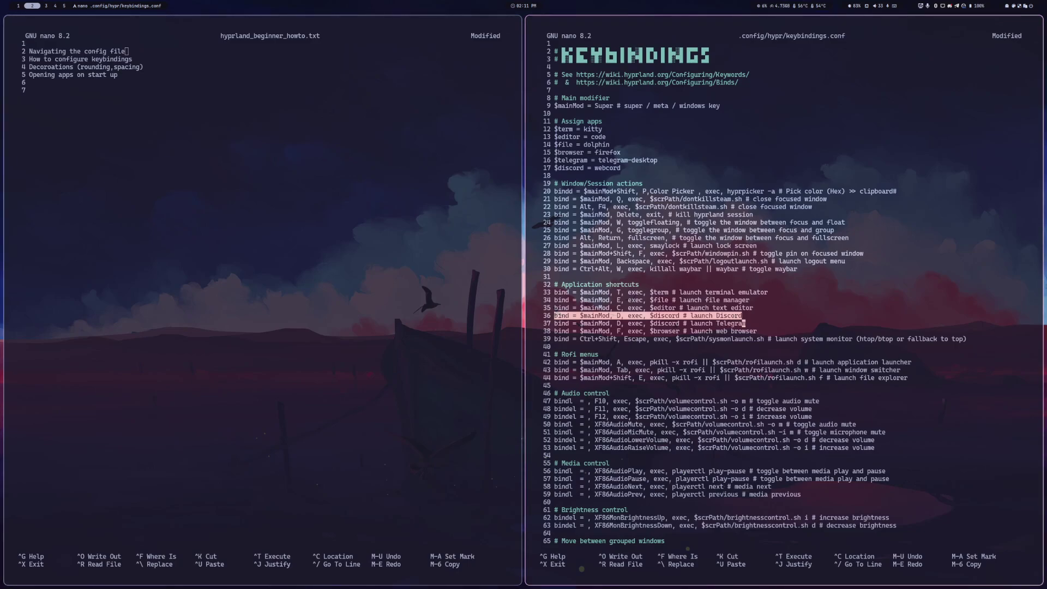
pyautogui.press('BackSpace')
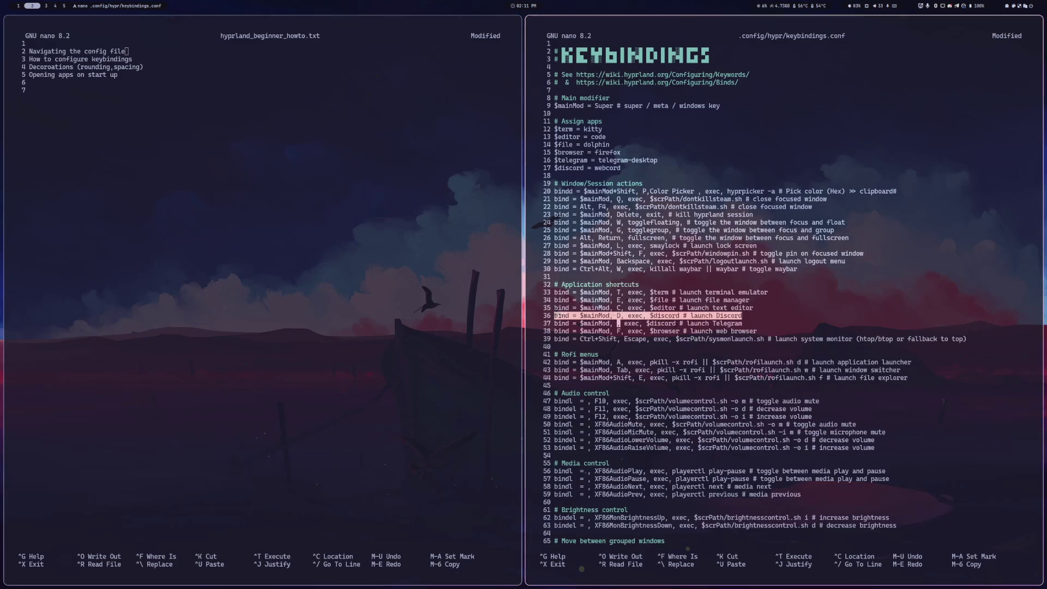
pyautogui.write('G')
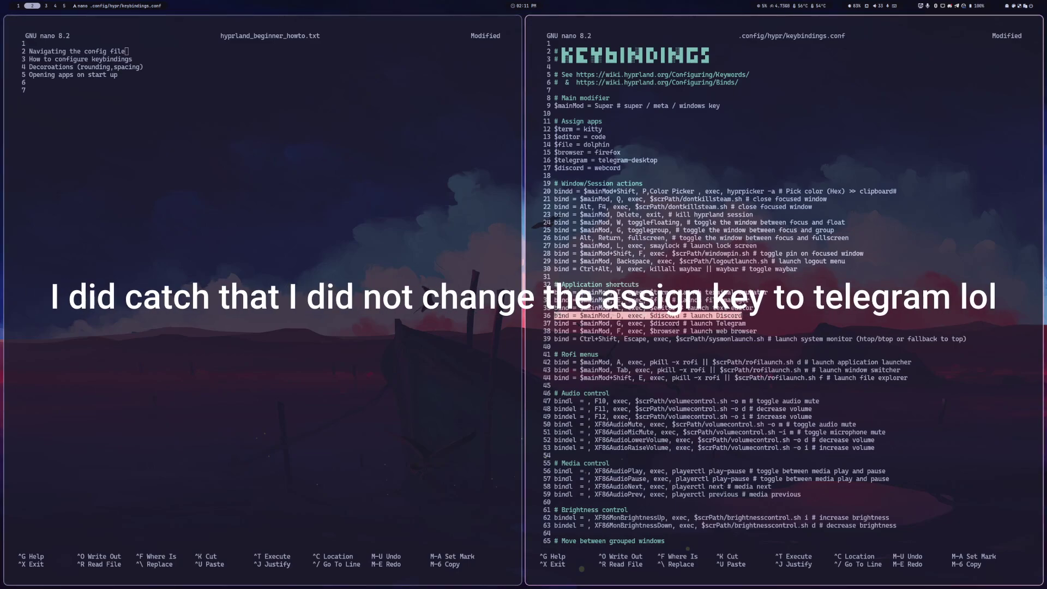
# Look through the remaining keybinding sections from the Rofi menus down to "Move/Change window focus".
pyautogui.press('Down')
pyautogui.press('Down')
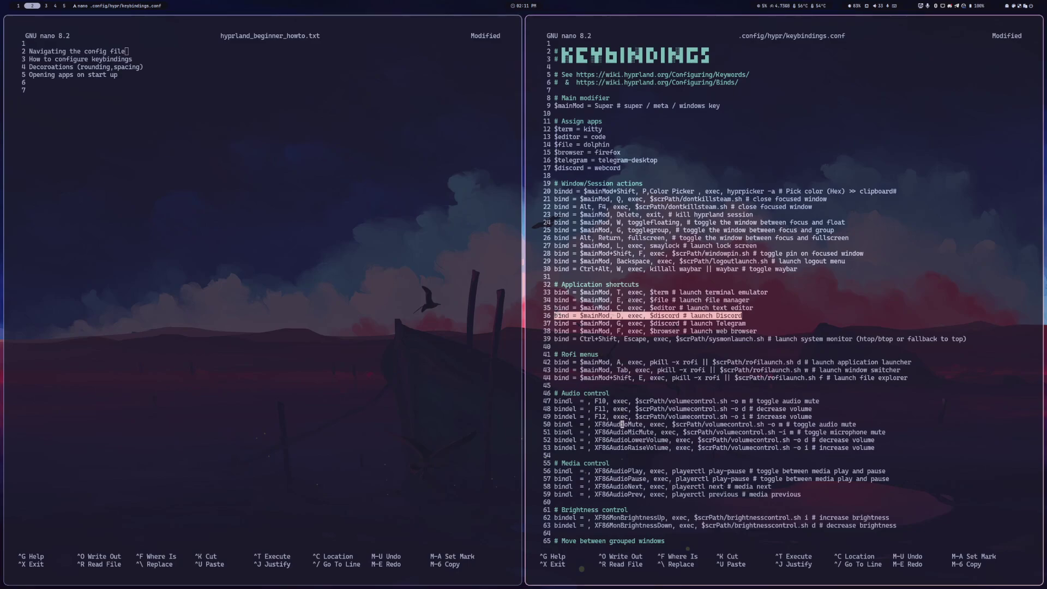
pyautogui.press('Down')
pyautogui.press('Down')
pyautogui.press('Down')
pyautogui.press('Down')
pyautogui.press('Down')
pyautogui.press('Down')
pyautogui.press('Down')
pyautogui.press('Down')
pyautogui.press('Down')
pyautogui.press('Down')
pyautogui.press('Down')
pyautogui.press('Down')
pyautogui.press('Down')
pyautogui.press('Down')
pyautogui.press('Down')
pyautogui.press('Down')
pyautogui.press('Down')
pyautogui.press('Down')
pyautogui.press('Down')
pyautogui.press('Down')
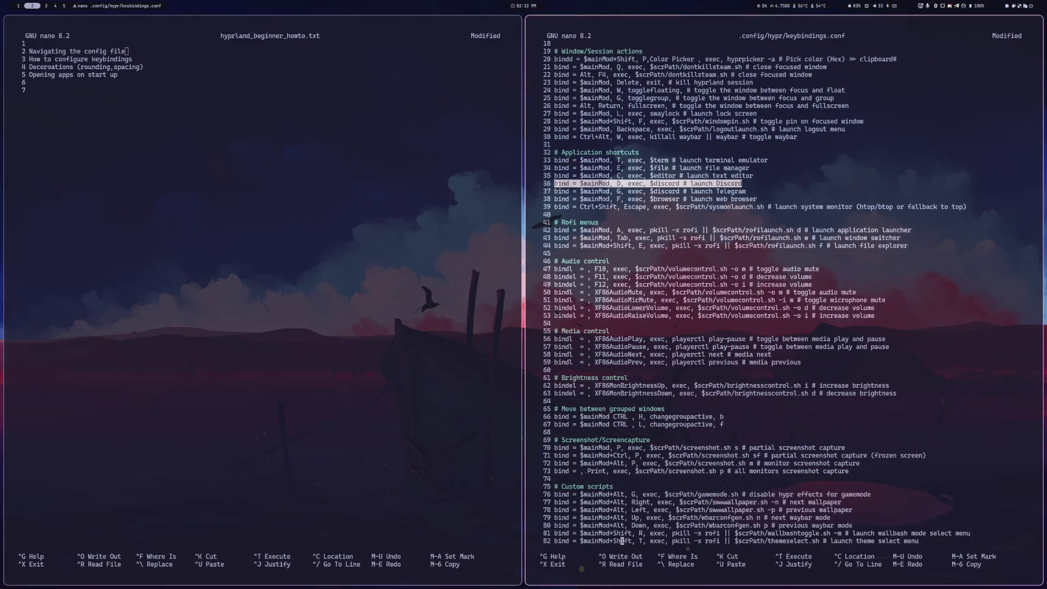
pyautogui.press('Down')
pyautogui.press('Down')
pyautogui.press('Down')
pyautogui.press('Down')
pyautogui.press('Down')
pyautogui.press('Down')
pyautogui.press('Down')
pyautogui.press('Down')
pyautogui.press('Down')
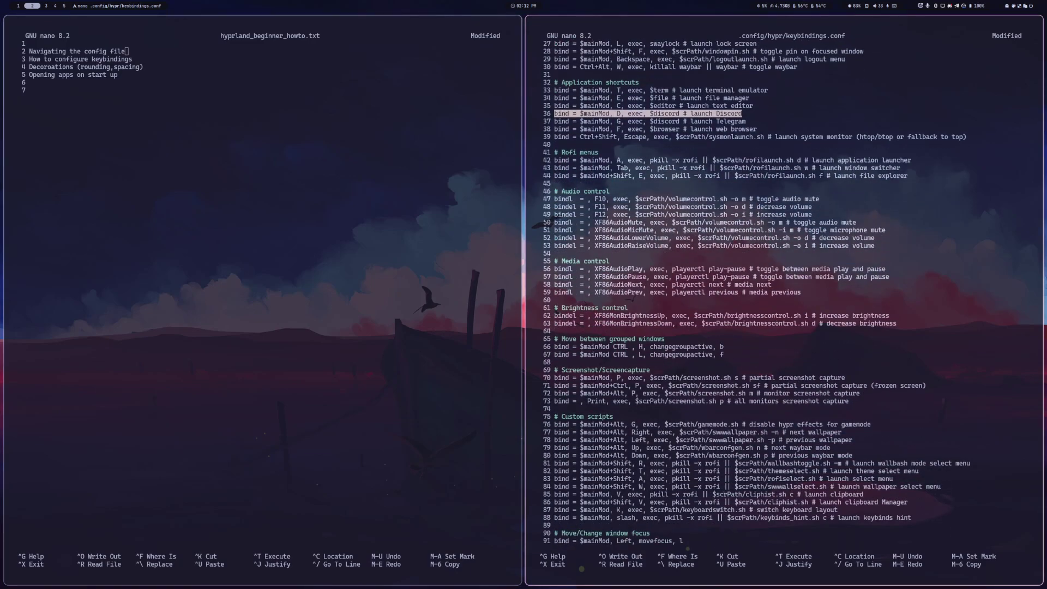
# Examine the modifiers and key of the gamemode.sh binding under "Custom scripts".
pyautogui.press('Up')
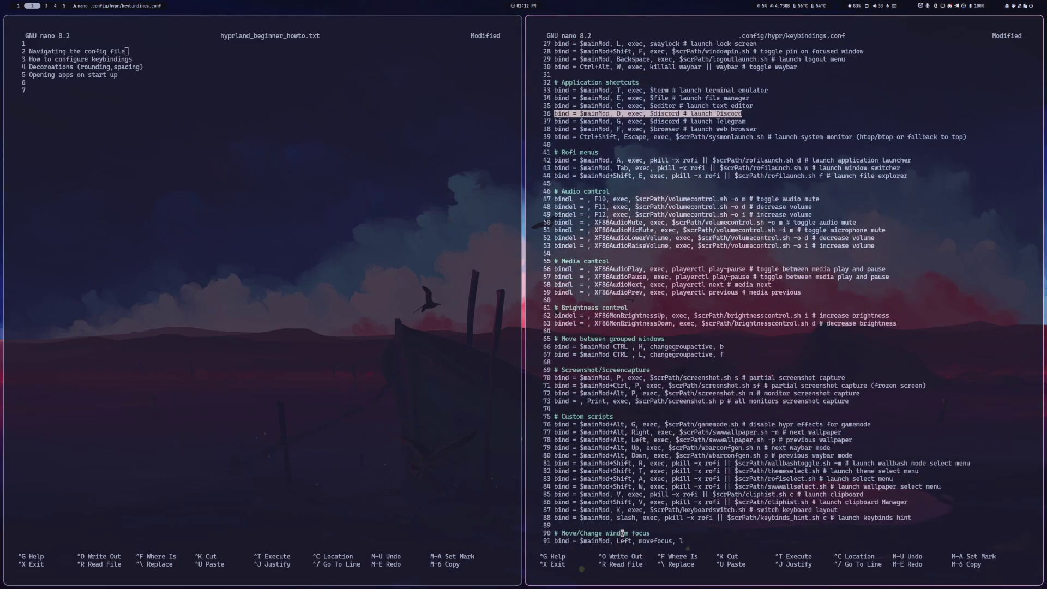
pyautogui.press('Up')
pyautogui.press('Up')
pyautogui.press('Right')
pyautogui.press('Down')
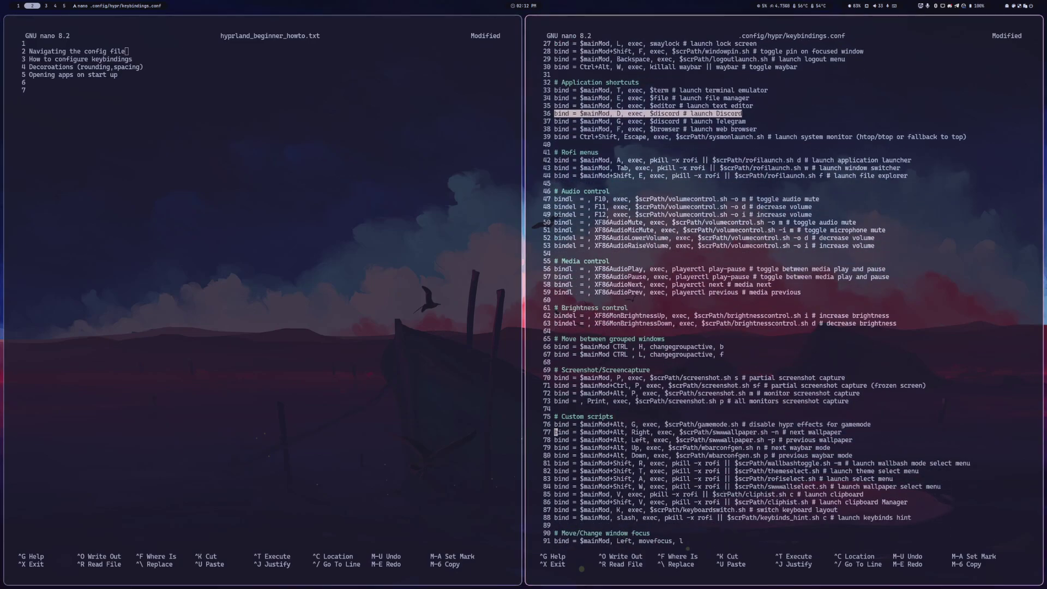
pyautogui.press('Right')
pyautogui.press('Right')
pyautogui.press('Right')
pyautogui.press('Right')
pyautogui.press('Right')
pyautogui.press('Right')
pyautogui.press('Right')
pyautogui.press('Right')
pyautogui.press('Right')
pyautogui.press('Right')
pyautogui.press('Right')
pyautogui.press('Right')
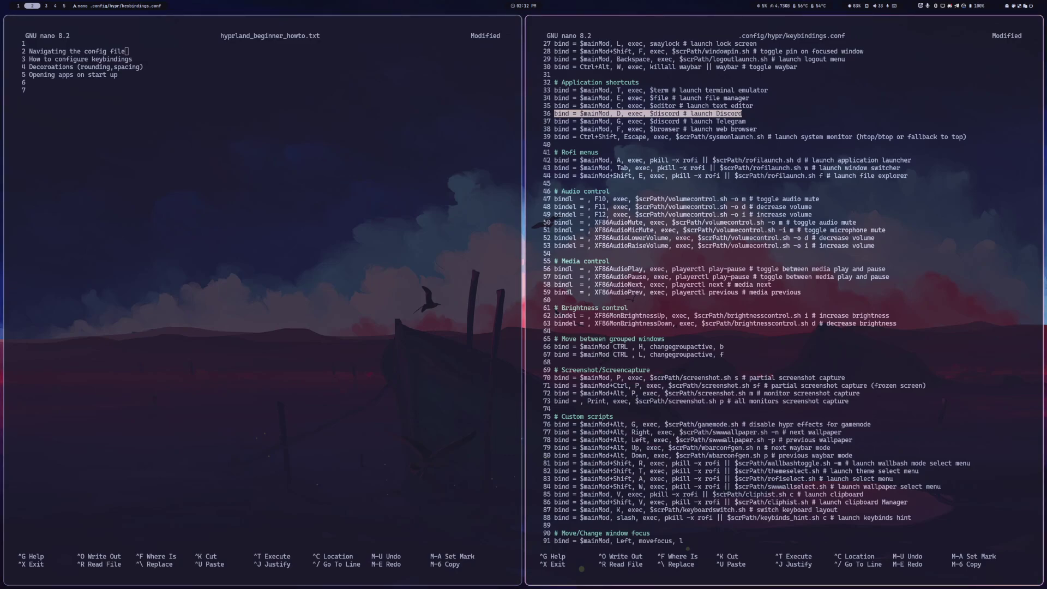
pyautogui.press('Up')
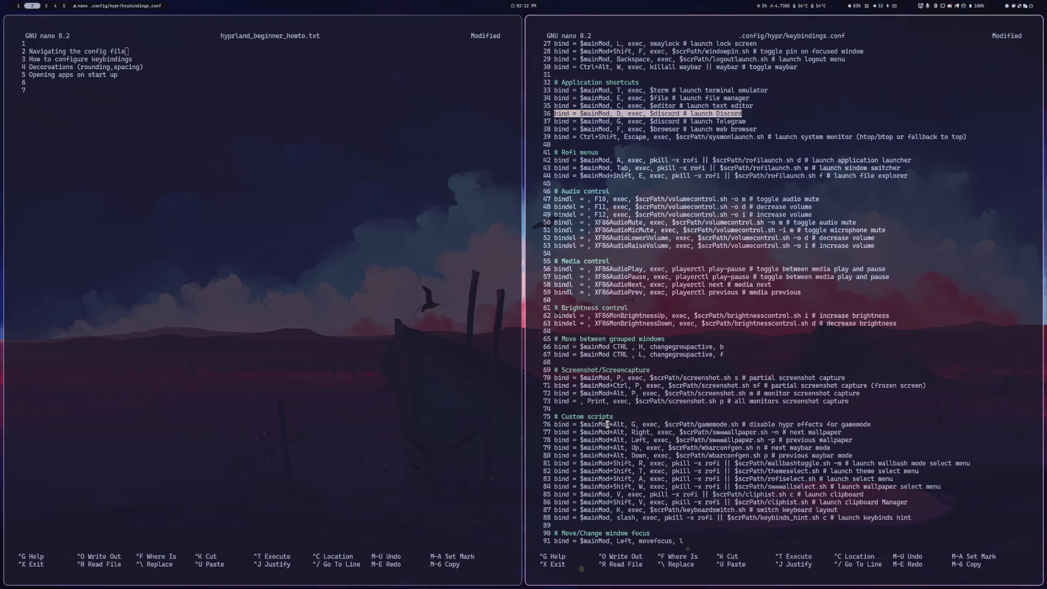
pyautogui.press('Right')
pyautogui.press('Right')
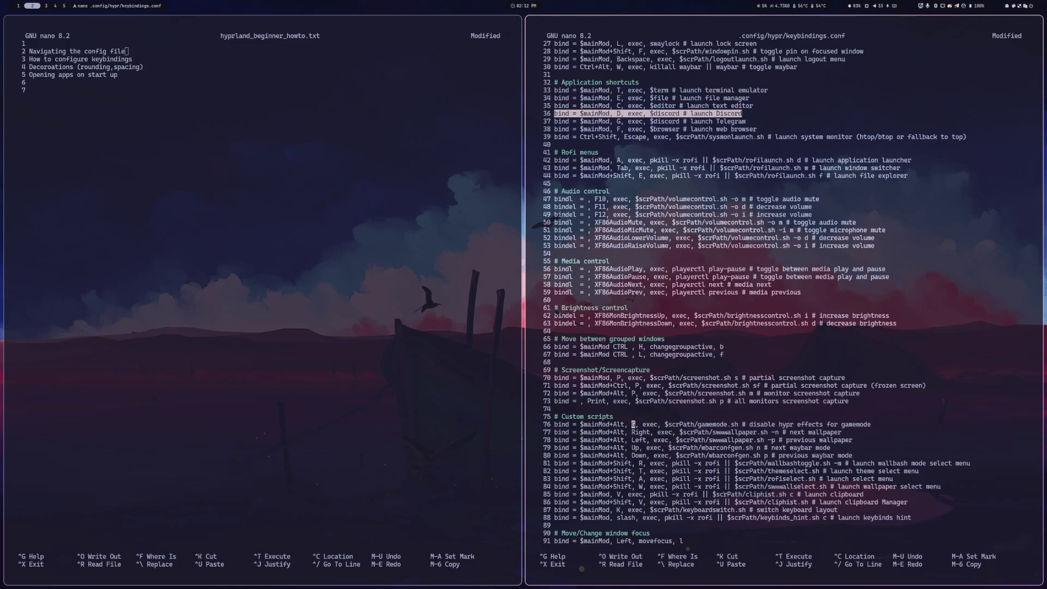
pyautogui.press('Left')
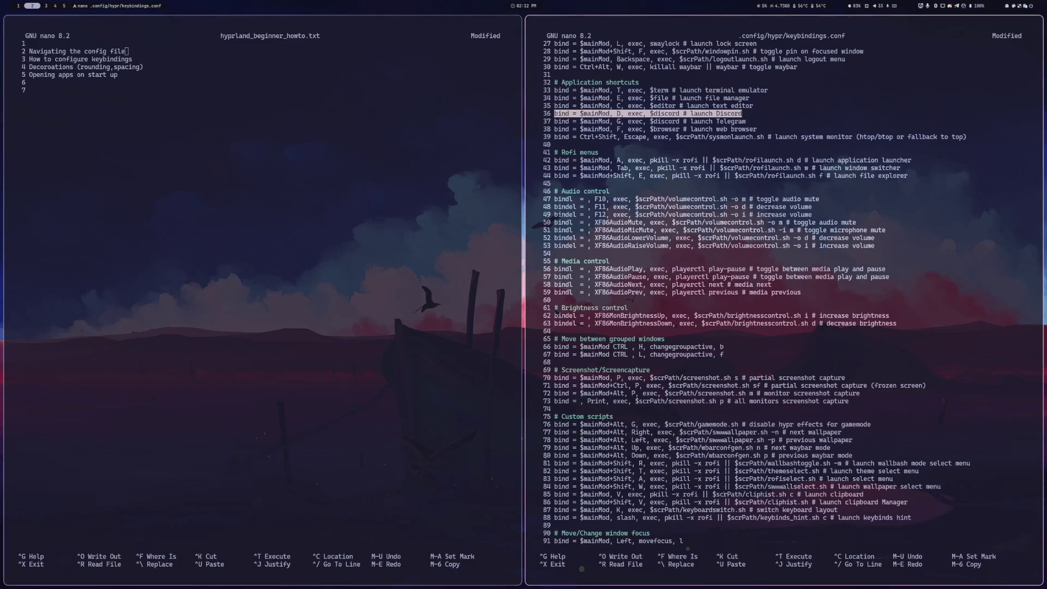
# Look through the remaining keybindings from window focus and workspace switching down to the special workspace (scratchpad) section.
pyautogui.press('Down')
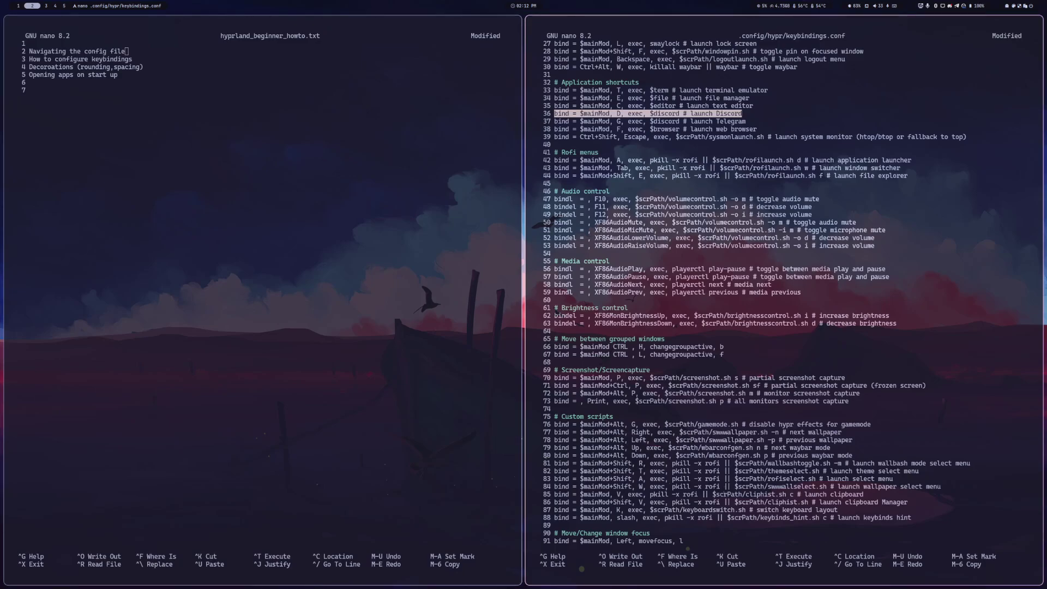
pyautogui.press('Down')
pyautogui.press('Down')
pyautogui.press('Down')
pyautogui.press('Down')
pyautogui.press('Down')
pyautogui.press('Down')
pyautogui.press('Down')
pyautogui.press('Down')
pyautogui.press('Down')
pyautogui.press('Down')
pyautogui.press('Down')
pyautogui.press('Down')
pyautogui.press('Down')
pyautogui.press('Down')
pyautogui.press('Down')
pyautogui.press('Down')
pyautogui.press('Down')
pyautogui.press('Down')
pyautogui.press('Down')
pyautogui.press('Down')
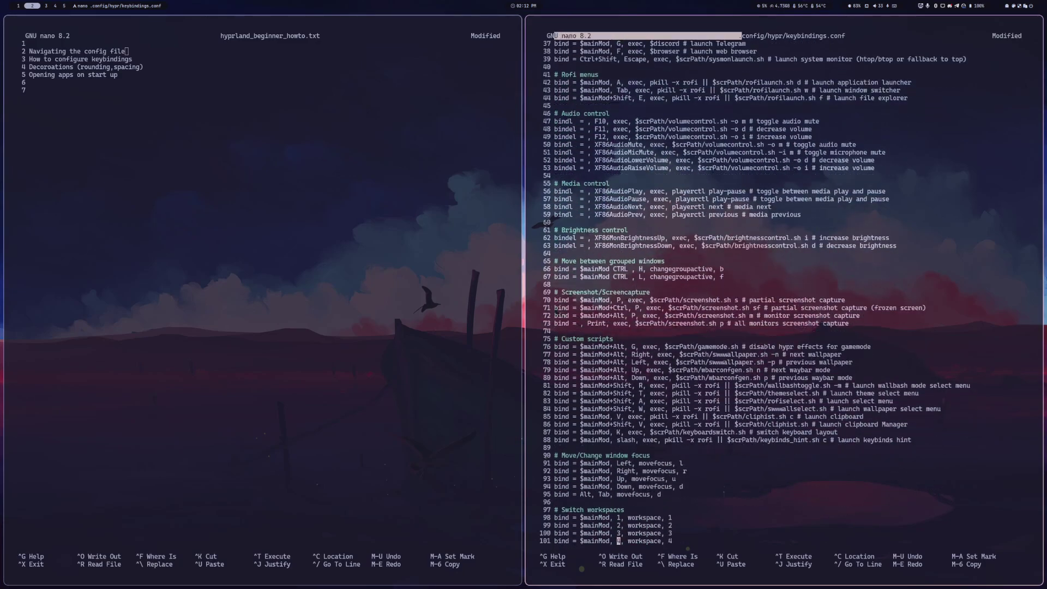
pyautogui.press('Down')
pyautogui.press('Down')
pyautogui.press('Down')
pyautogui.press('Down')
pyautogui.press('Down')
pyautogui.press('Down')
pyautogui.press('Down')
pyautogui.press('Down')
pyautogui.press('Down')
pyautogui.press('Down')
pyautogui.press('Down')
pyautogui.press('Down')
pyautogui.press('Down')
pyautogui.press('Down')
pyautogui.press('Down')
pyautogui.press('Down')
pyautogui.press('Down')
pyautogui.press('Down')
pyautogui.press('Down')
pyautogui.press('Down')
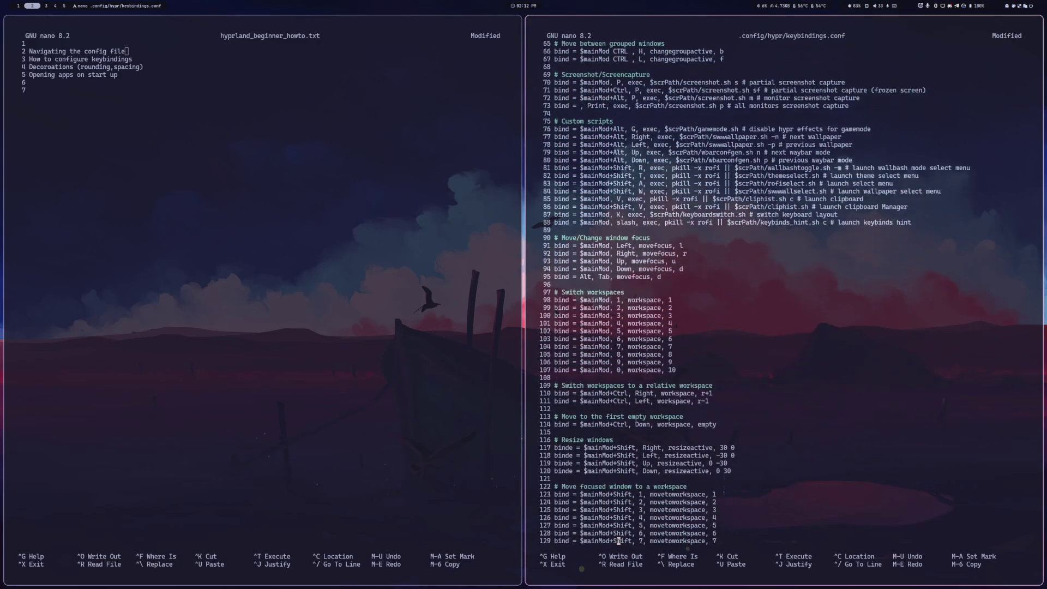
pyautogui.press('Down')
pyautogui.press('Down')
pyautogui.press('Down')
pyautogui.press('Down')
pyautogui.press('Down')
pyautogui.press('Down')
pyautogui.press('Down')
pyautogui.press('Down')
pyautogui.press('Down')
pyautogui.press('Down')
pyautogui.press('Down')
pyautogui.press('Down')
pyautogui.press('Down')
pyautogui.press('Down')
pyautogui.press('Down')
pyautogui.press('Down')
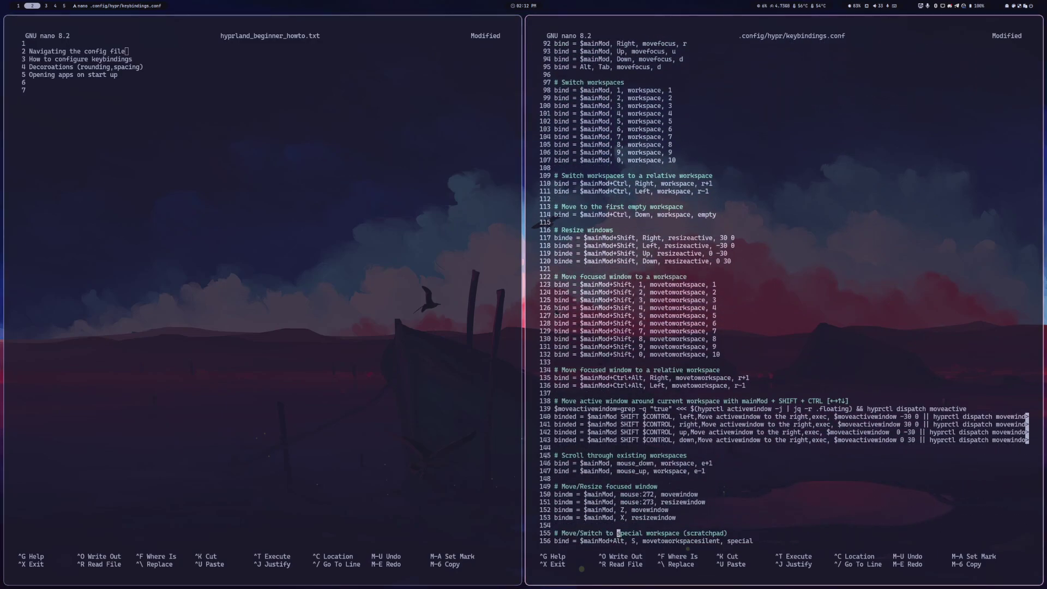
pyautogui.press('Up')
pyautogui.press('Up')
pyautogui.press('Up')
pyautogui.press('Up')
pyautogui.press('Up')
pyautogui.press('Up')
pyautogui.press('Up')
pyautogui.press('Up')
pyautogui.press('Up')
pyautogui.press('Up')
pyautogui.press('Up')
pyautogui.press('Up')
pyautogui.press('Up')
pyautogui.press('Up')
pyautogui.press('Up')
pyautogui.press('Up')
pyautogui.press('Up')
pyautogui.press('Up')
pyautogui.press('Up')
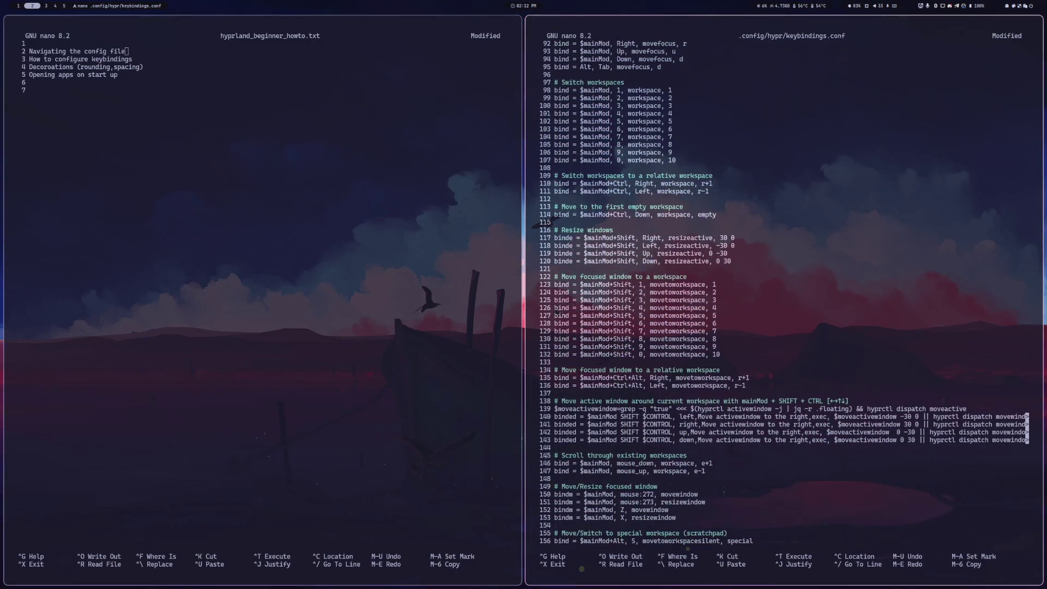
# Save the modified keybindings.conf under its existing name and exit nano.
pyautogui.hotkey('ctrl', 'x')
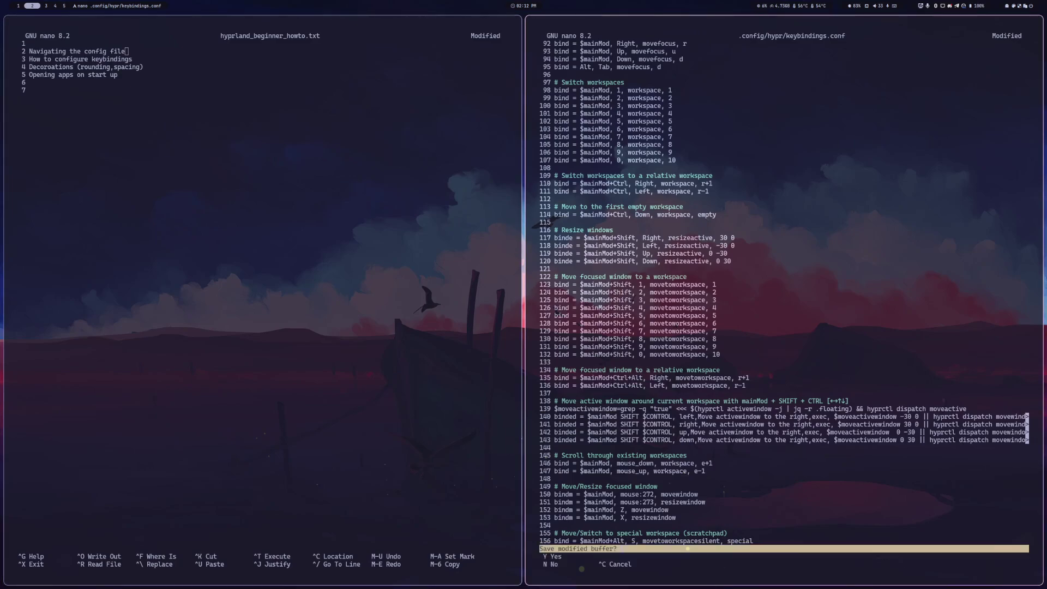
pyautogui.press('y')
pyautogui.press('Return')
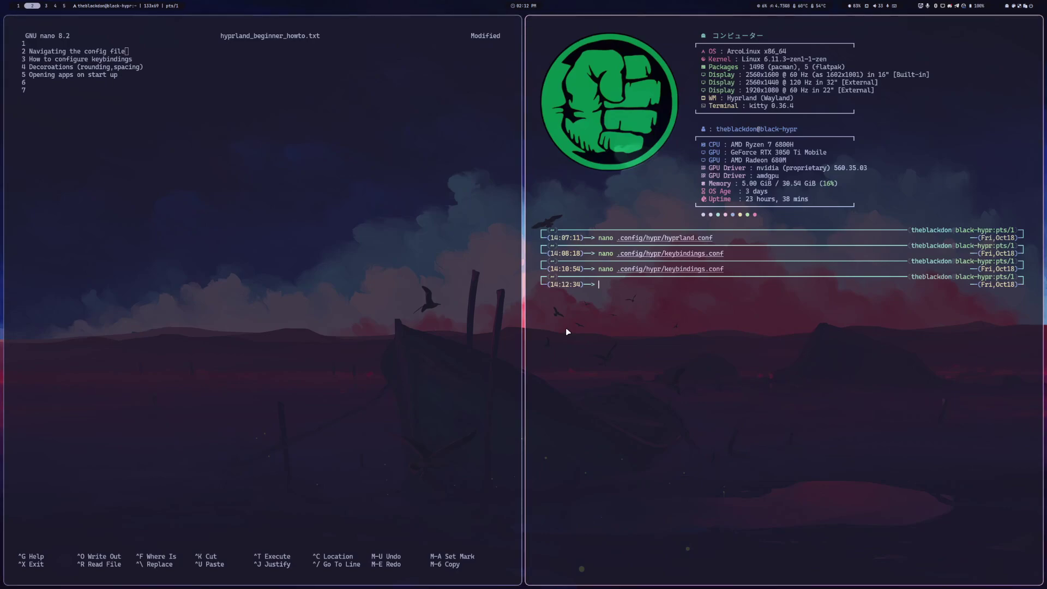
# Open .config/hypr/themes/theme.conf in nano.
pyautogui.write('nano .config/hypr/keybindings.con')
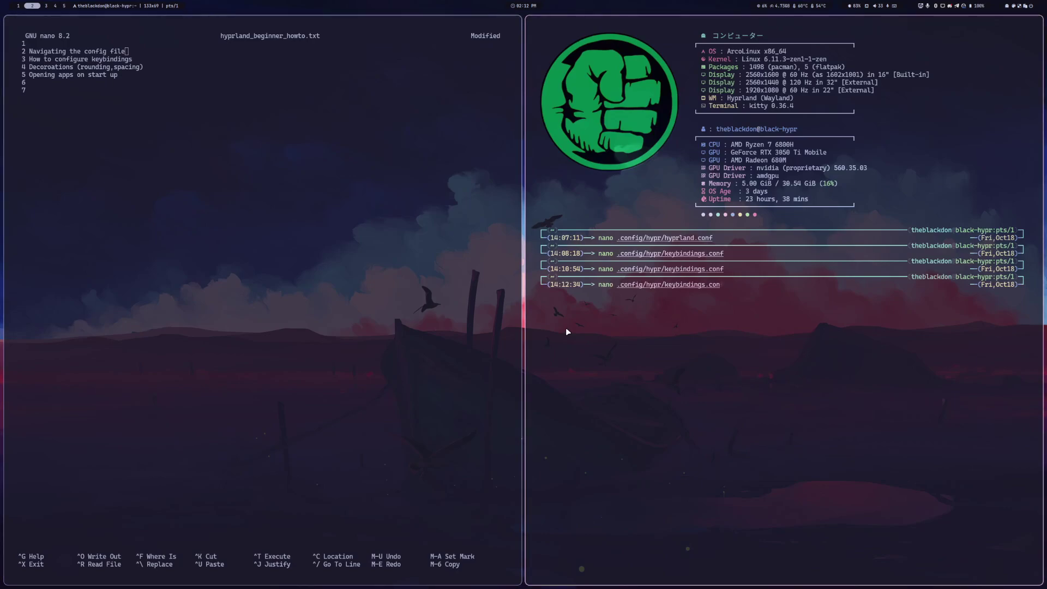
pyautogui.press('BackSpace')
pyautogui.press('BackSpace')
pyautogui.press('BackSpace')
pyautogui.press('BackSpace')
pyautogui.press('BackSpace')
pyautogui.press('Tab')
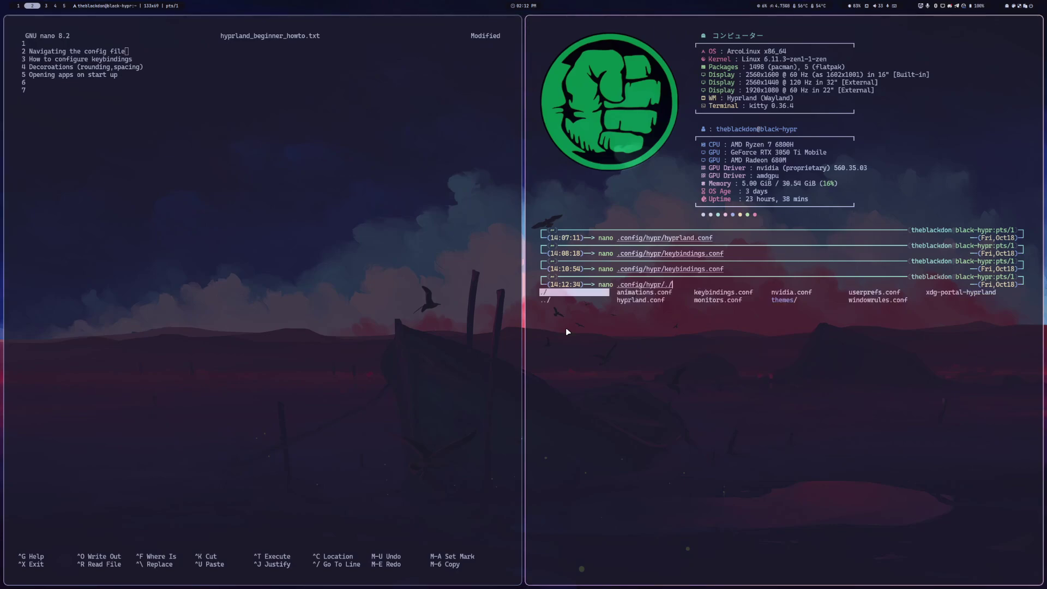
pyautogui.press('Tab')
pyautogui.press('Tab')
pyautogui.press('Tab')
pyautogui.press('Tab')
pyautogui.press('Tab')
pyautogui.press('Tab')
pyautogui.press('Tab')
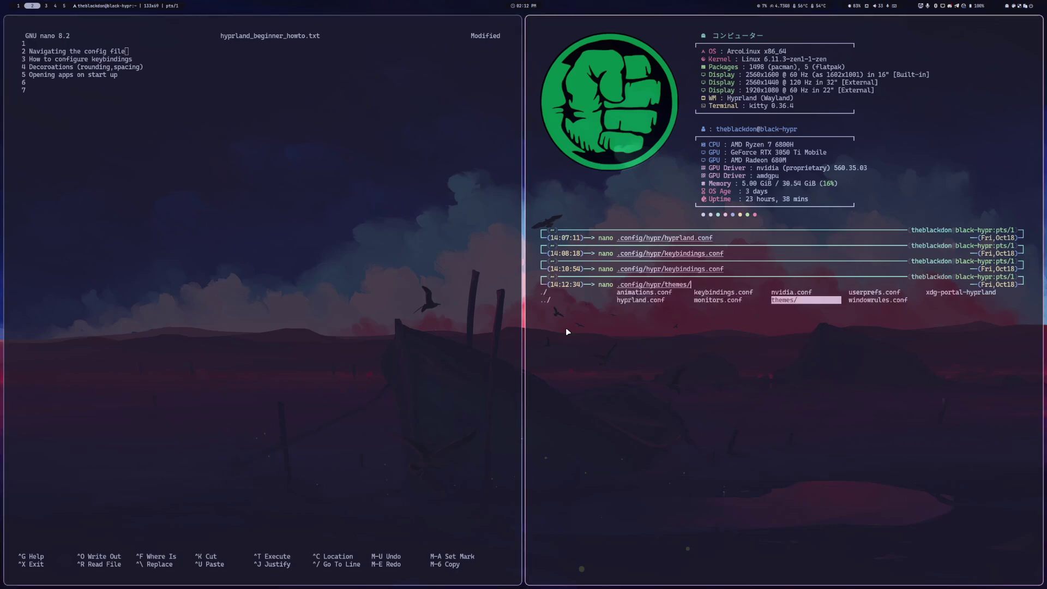
pyautogui.press('Return')
pyautogui.press('Tab')
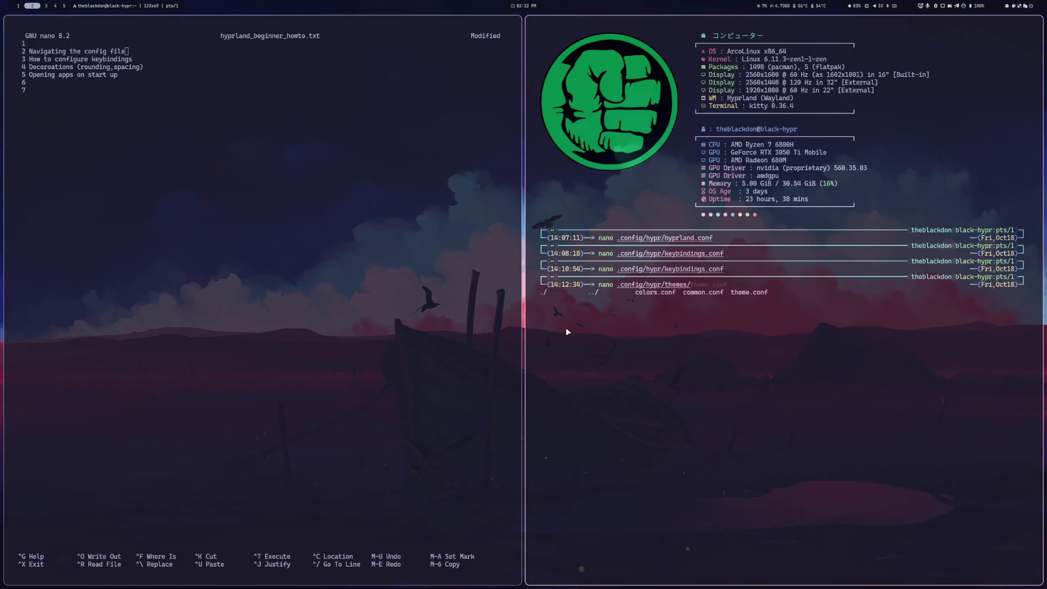
pyautogui.press('Tab')
pyautogui.press('Tab')
pyautogui.press('Tab')
pyautogui.press('Tab')
pyautogui.press('Tab')
pyautogui.press('Return')
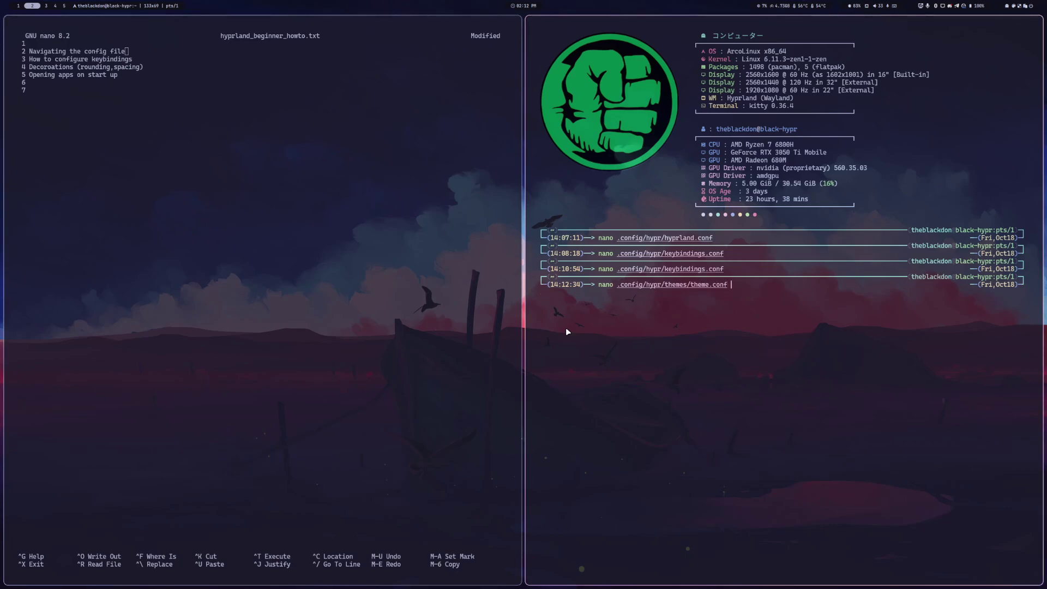
pyautogui.press('Return')
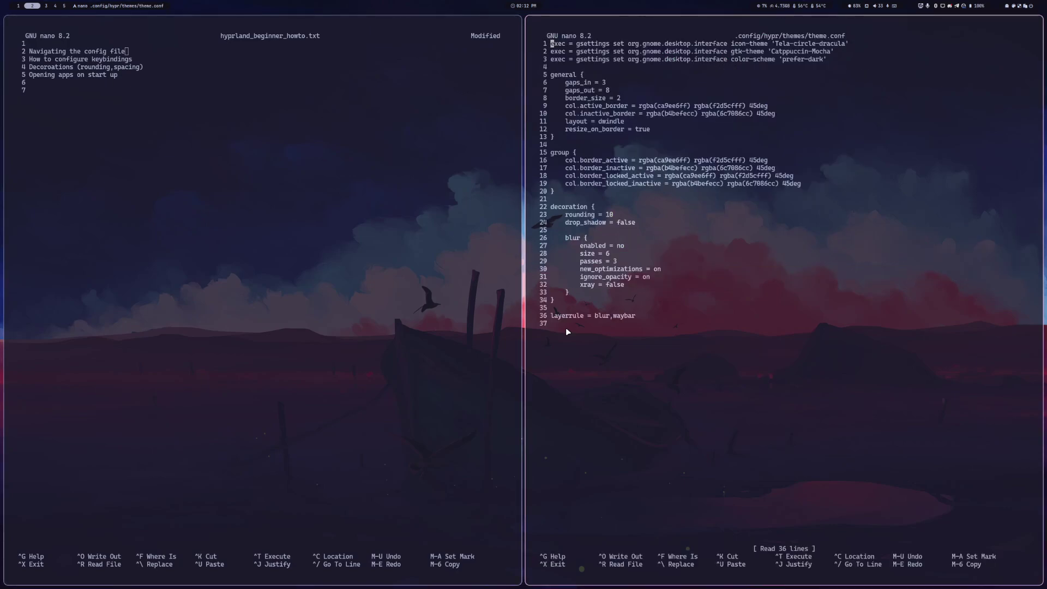
# Set gaps_in to 5 and gaps_out to 10 in the general block of theme.conf.
pyautogui.press('Down')
pyautogui.press('Down')
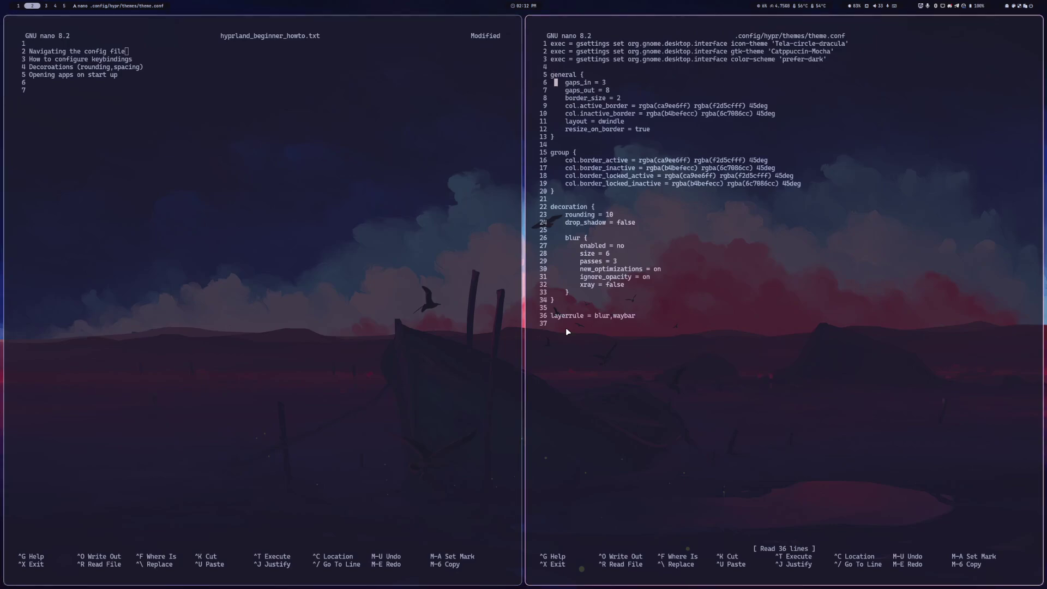
pyautogui.press('Down')
pyautogui.press('BackSpace')
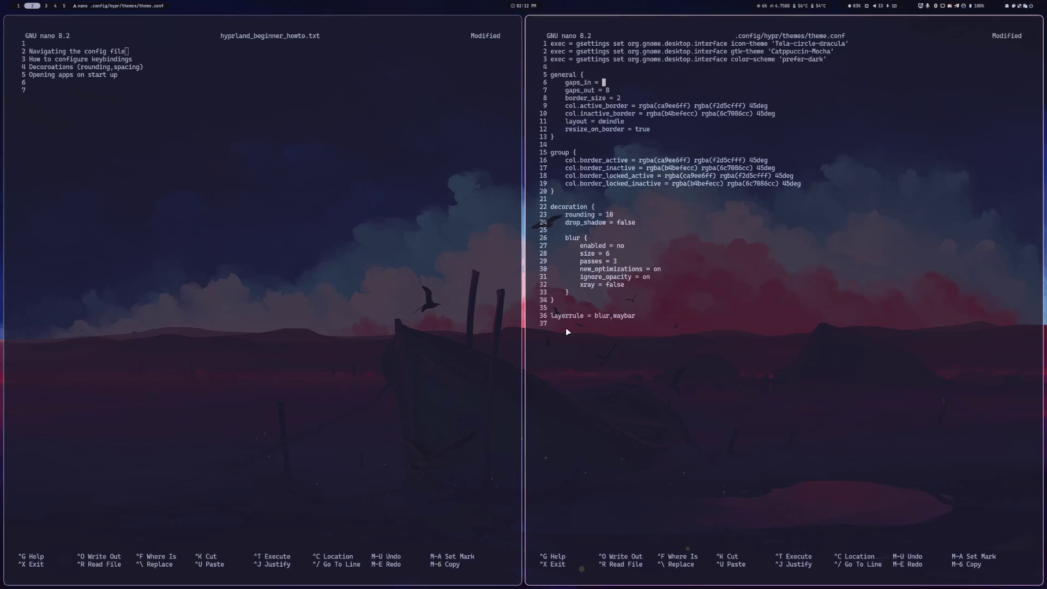
pyautogui.write('5')
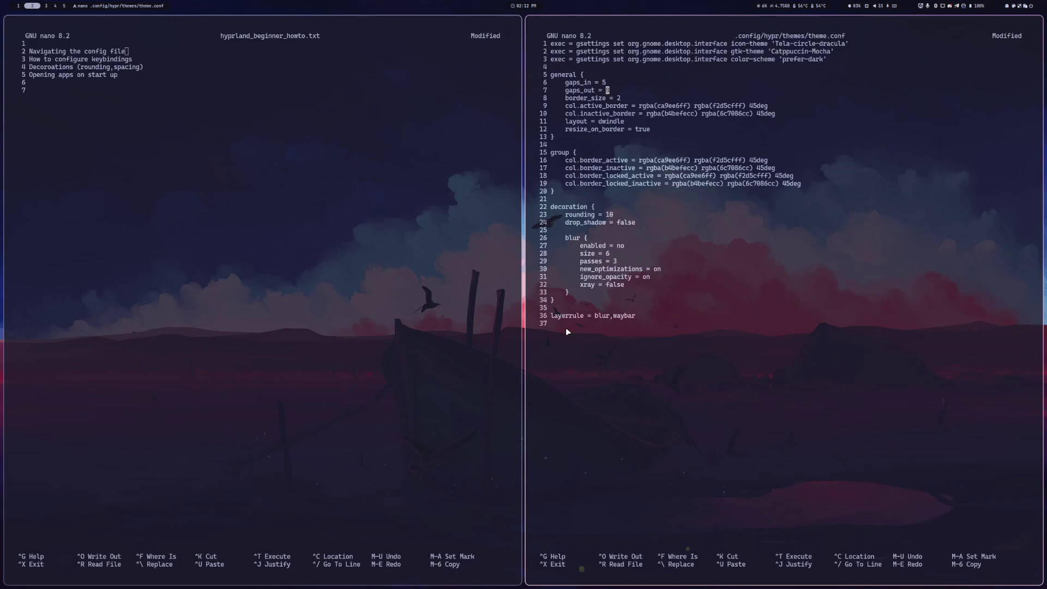
pyautogui.press('Delete')
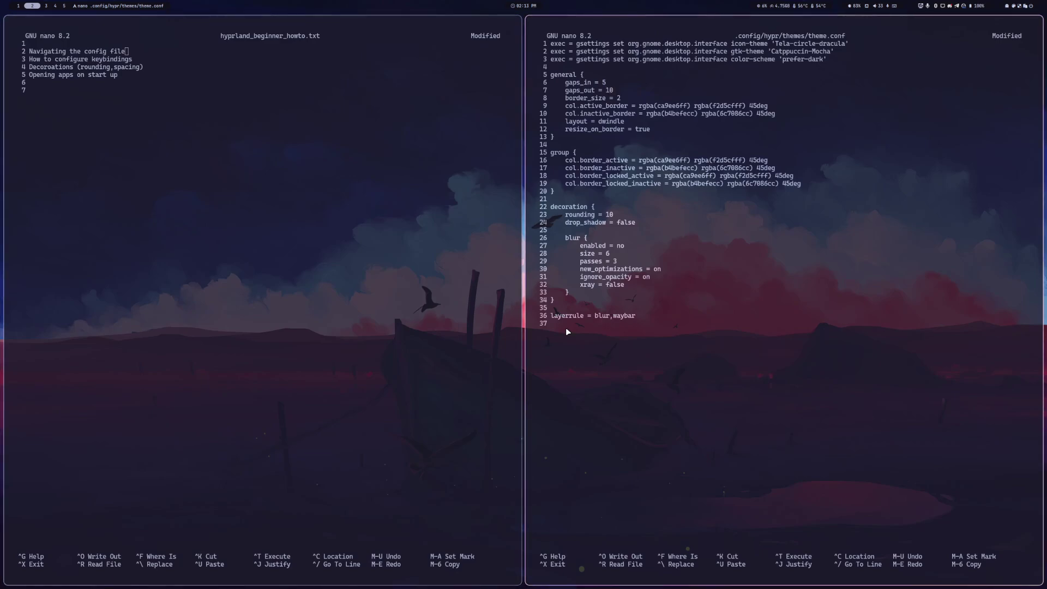
# Set rounding to 2 in the decoration block of theme.conf.
pyautogui.press('Down')
pyautogui.press('Right')
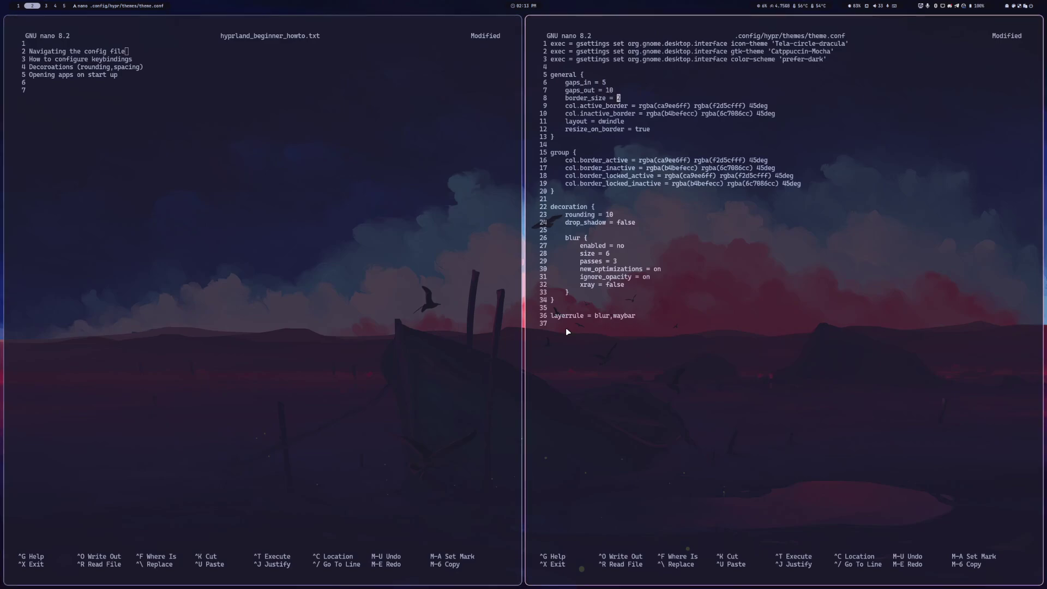
pyautogui.press('Down')
pyautogui.press('Down')
pyautogui.press('Down')
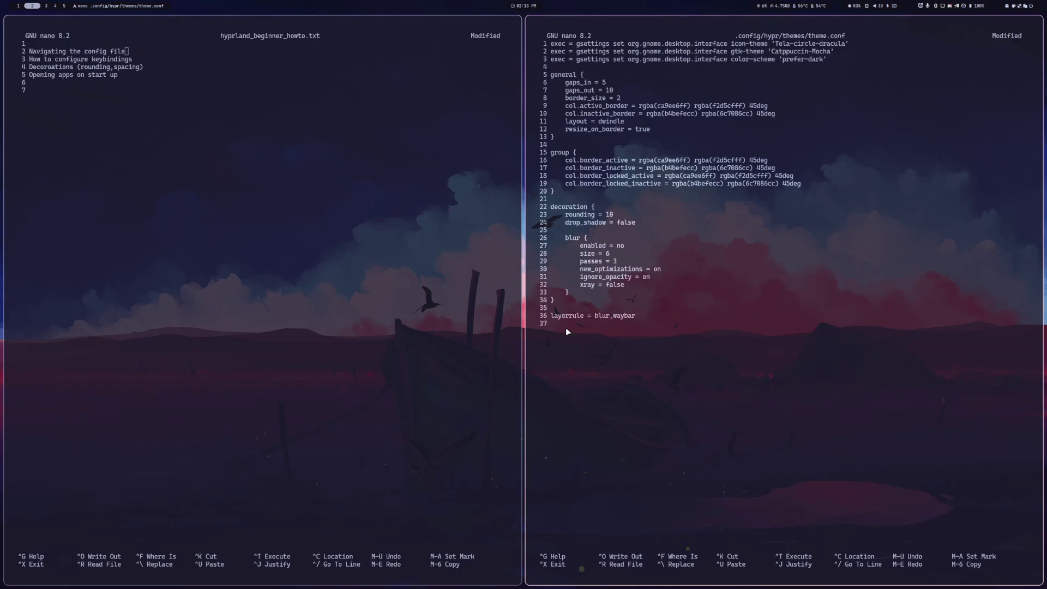
pyautogui.press('Down')
pyautogui.press('Down')
pyautogui.press('Down')
pyautogui.press('Down')
pyautogui.press('Down')
pyautogui.press('Down')
pyautogui.press('Down')
pyautogui.press('Down')
pyautogui.press('Down')
pyautogui.press('Down')
pyautogui.press('Down')
pyautogui.press('BackSpace')
pyautogui.press('BackSpace')
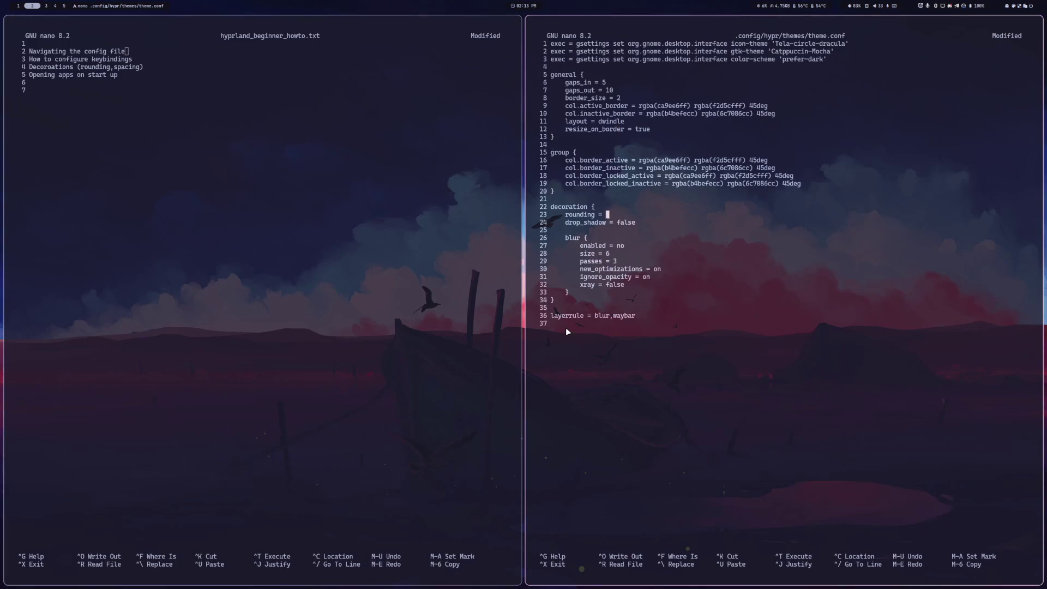
pyautogui.press('BackSpace')
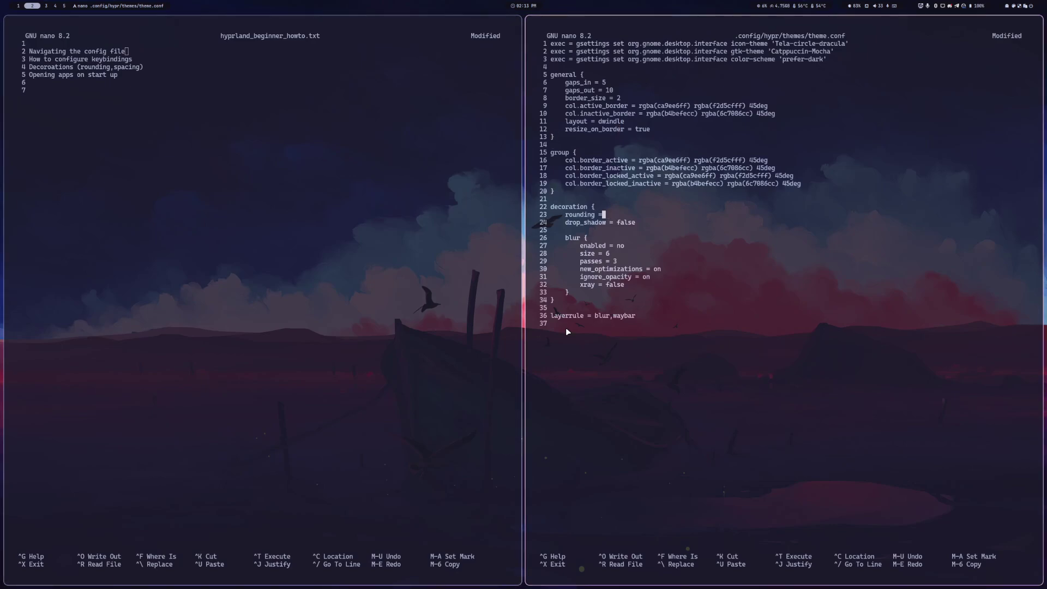
pyautogui.write('2')
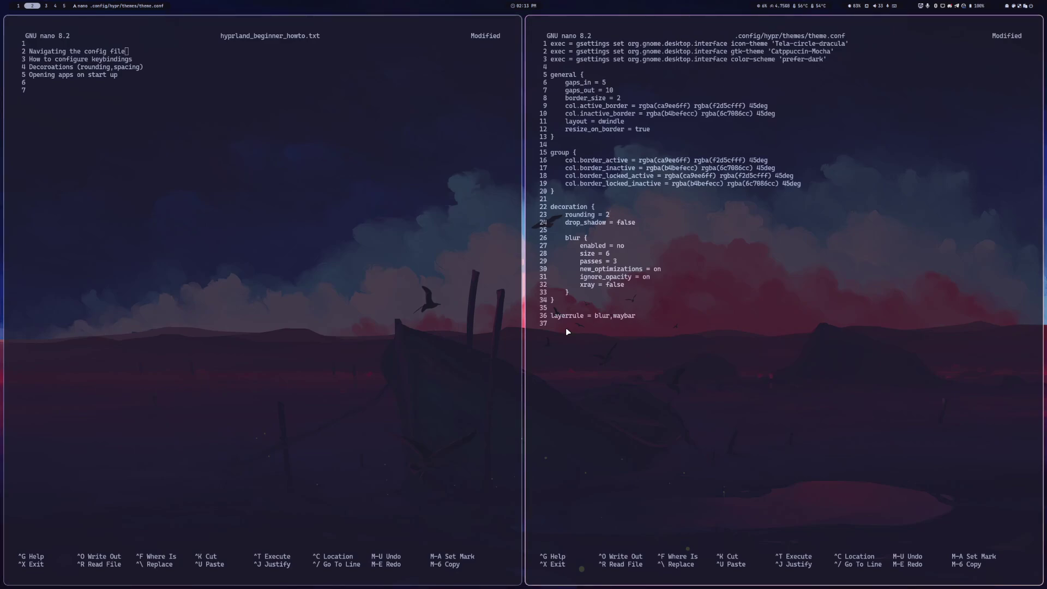
# Save the modified theme.conf under its existing name and exit nano.
pyautogui.press('Down')
pyautogui.press('Down')
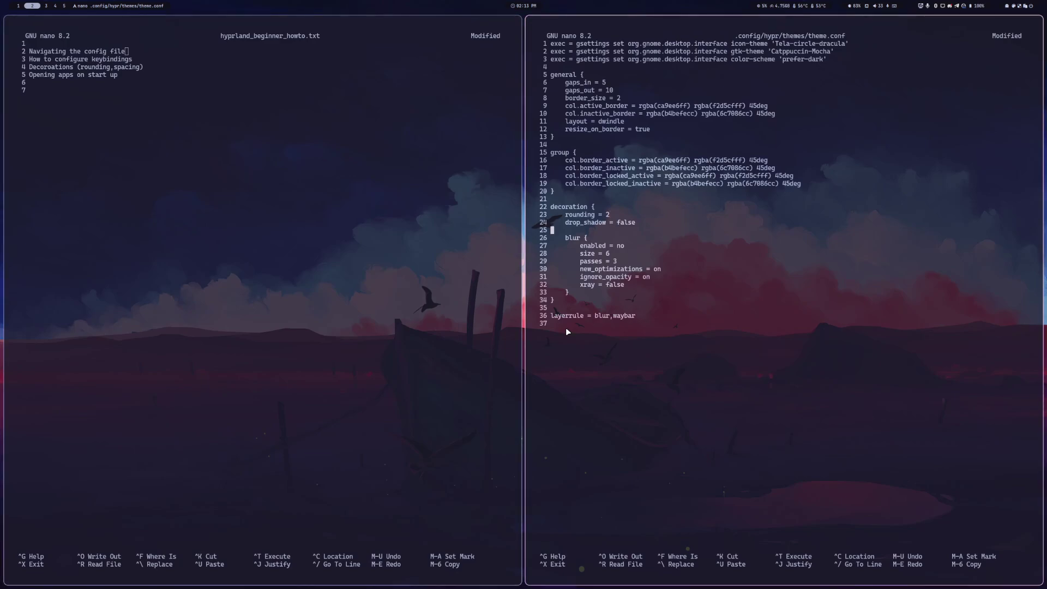
pyautogui.hotkey('ctrl', 'x')
pyautogui.press('y')
pyautogui.press('Return')
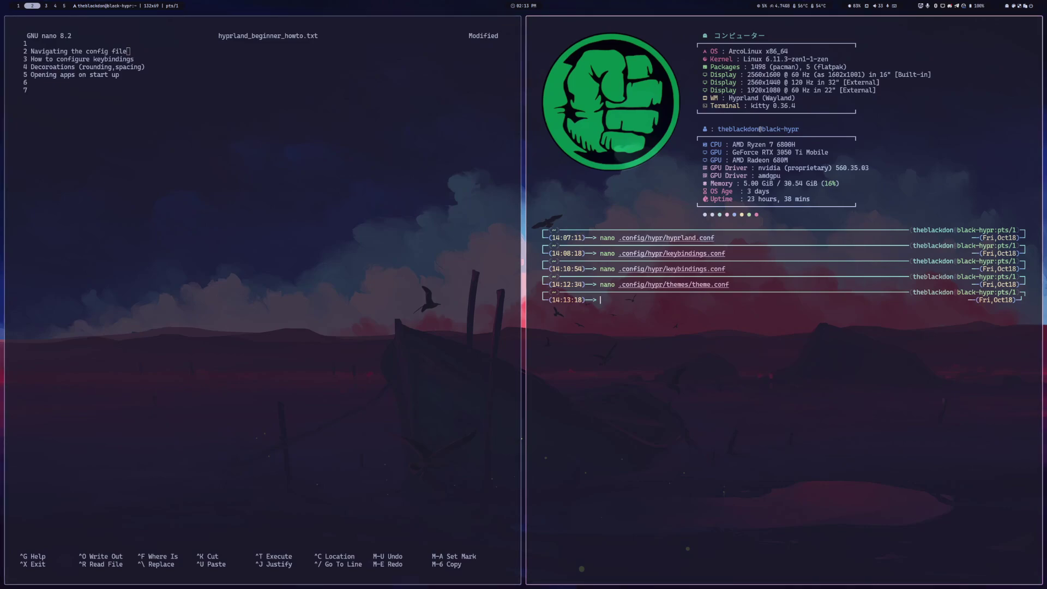
# Open .config/hypr/hyprland.conf in nano.
pyautogui.press('Up')
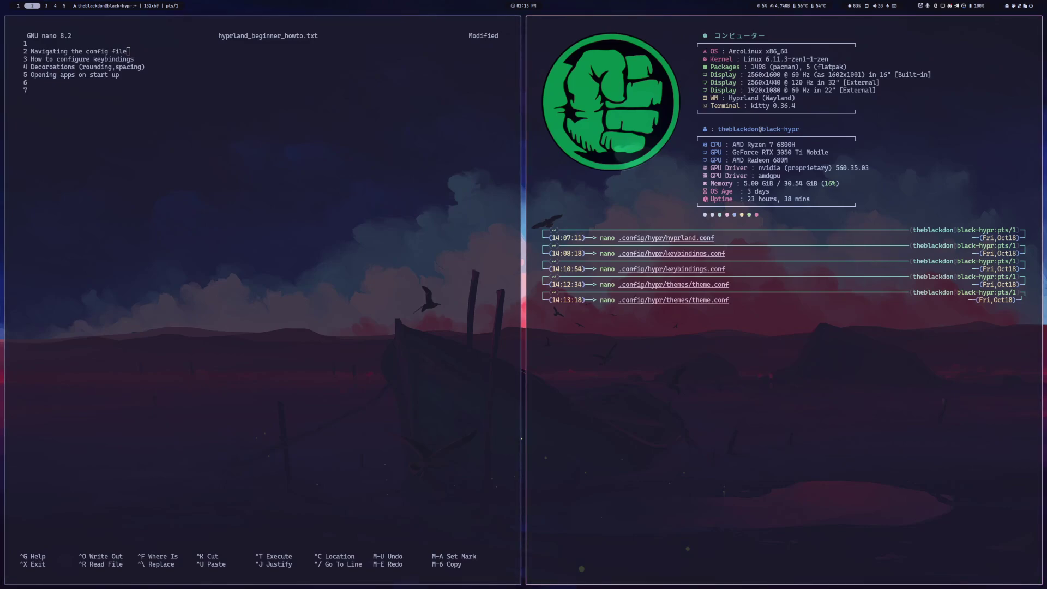
pyautogui.press('BackSpace')
pyautogui.press('BackSpace')
pyautogui.press('BackSpace')
pyautogui.press('BackSpace')
pyautogui.press('BackSpace')
pyautogui.press('BackSpace')
pyautogui.press('BackSpace')
pyautogui.press('BackSpace')
pyautogui.press('BackSpace')
pyautogui.press('BackSpace')
pyautogui.press('BackSpace')
pyautogui.press('BackSpace')
pyautogui.press('BackSpace')
pyautogui.press('BackSpace')
pyautogui.press('BackSpace')
pyautogui.press('Tab')
pyautogui.press('Tab')
pyautogui.press('Tab')
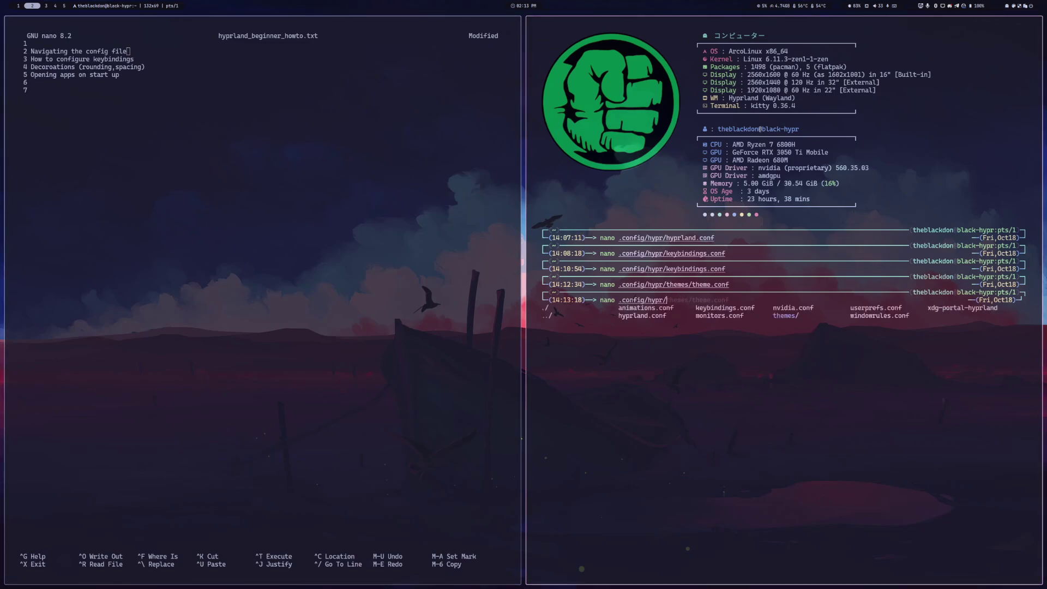
pyautogui.press('Tab')
pyautogui.press('Return')
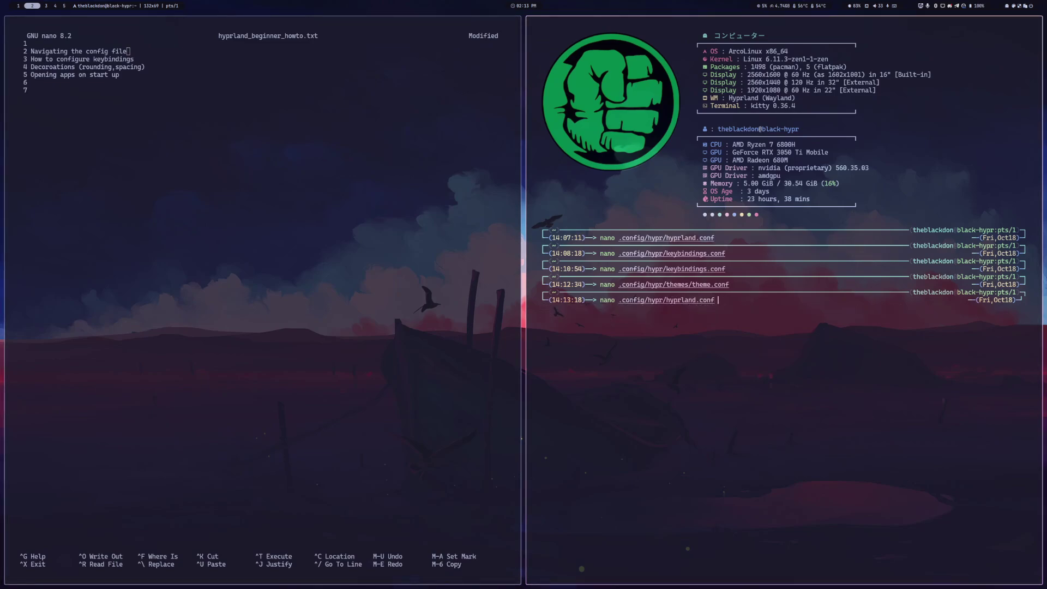
pyautogui.press('Return')
# Add the line "exec-once = steam" at the end of the LAUNCH section, below the xdg-portal-hyprland entry.
pyautogui.press('Down')
pyautogui.press('Down')
pyautogui.press('Down')
pyautogui.press('Down')
pyautogui.press('Down')
pyautogui.press('Down')
pyautogui.press('Down')
pyautogui.press('Down')
pyautogui.press('Down')
pyautogui.press('Down')
pyautogui.press('Down')
pyautogui.press('Down')
pyautogui.press('Down')
pyautogui.press('Down')
pyautogui.press('Down')
pyautogui.press('Down')
pyautogui.press('Down')
pyautogui.press('Down')
pyautogui.press('Down')
pyautogui.press('Down')
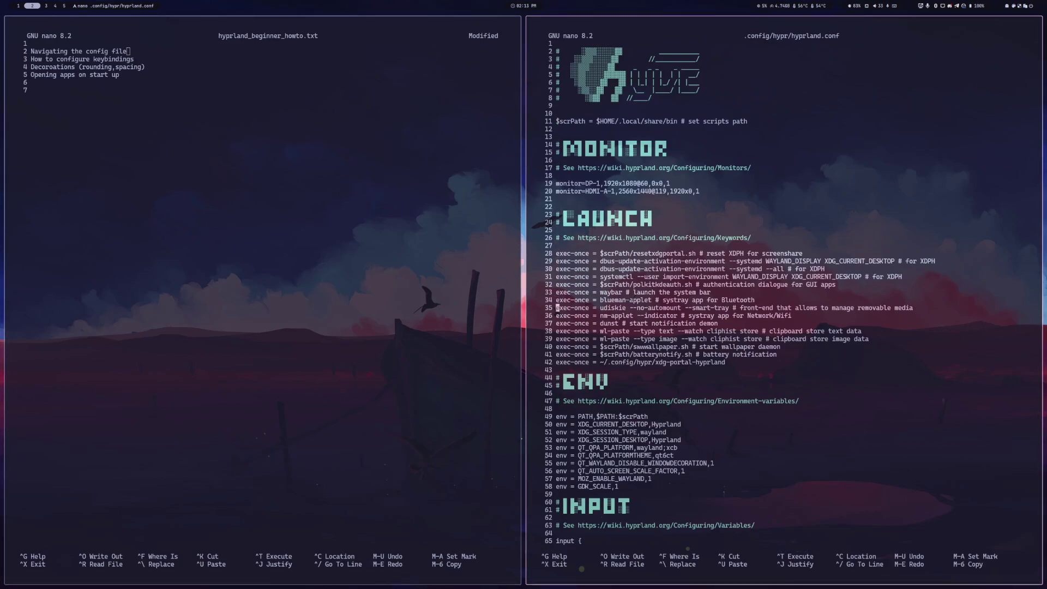
pyautogui.press('Down')
pyautogui.press('Down')
pyautogui.press('Down')
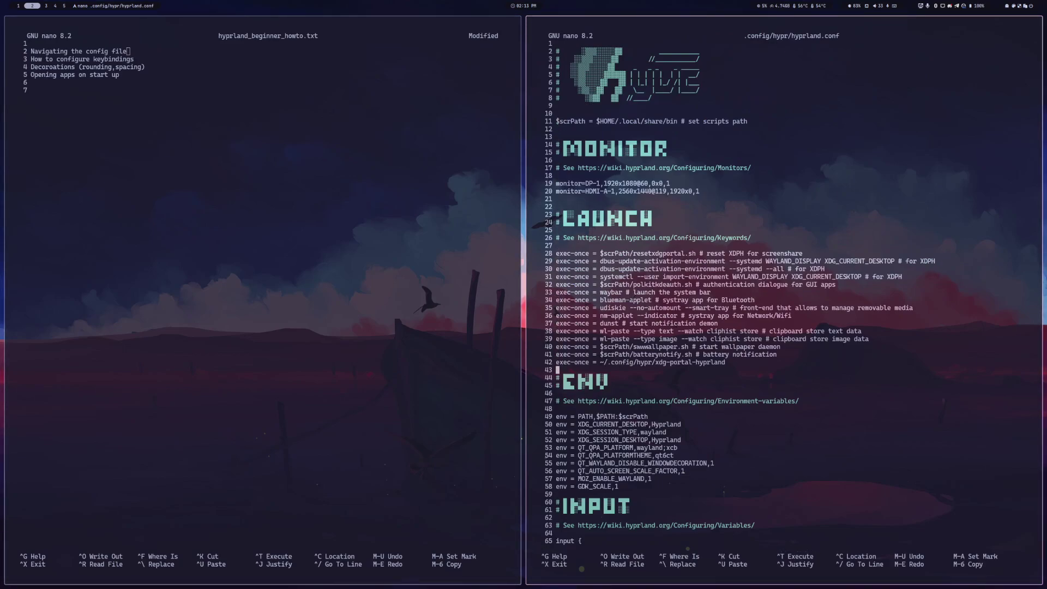
pyautogui.press('Return')
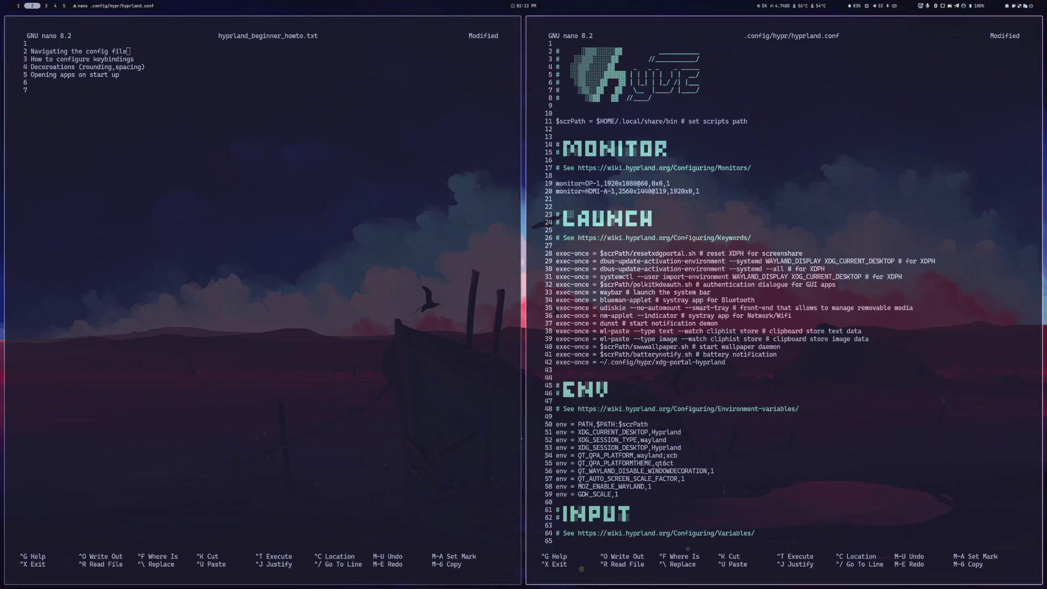
pyautogui.write('e')
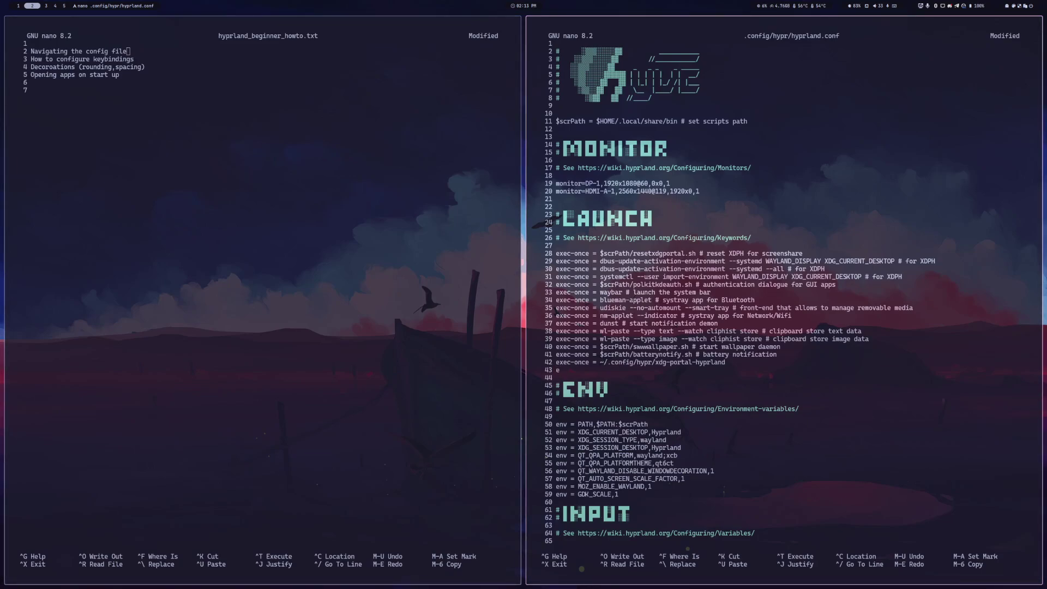
pyautogui.write('xec')
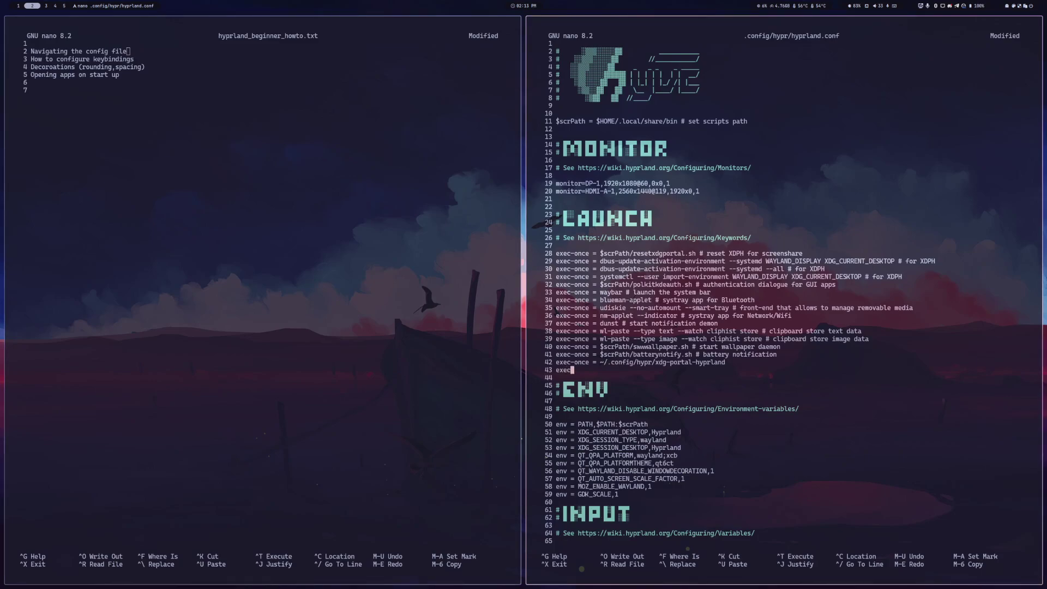
pyautogui.write('-onc')
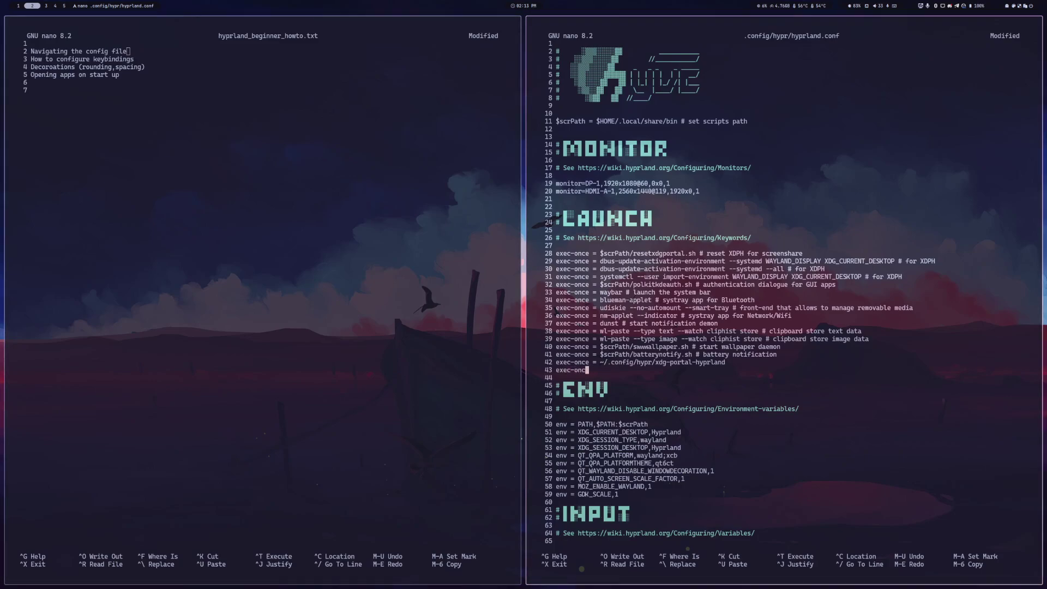
pyautogui.write('e = ')
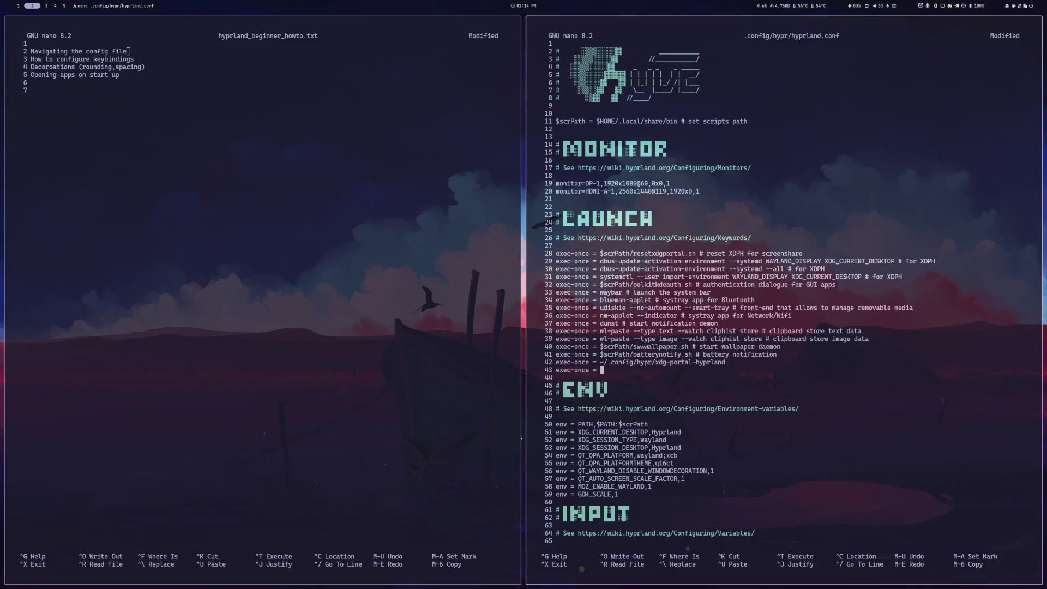
pyautogui.write('steam')
# Add the line "exec-once = noisetorch" directly below the steam entry in the LAUNCH section.
pyautogui.press('Return')
pyautogui.write('ex')
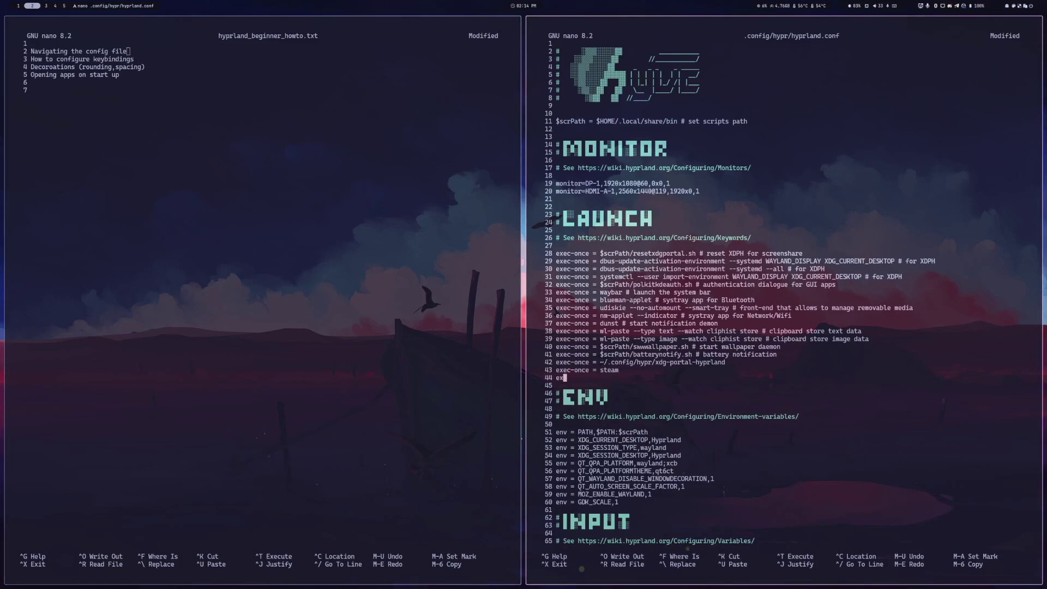
pyautogui.write('ec-')
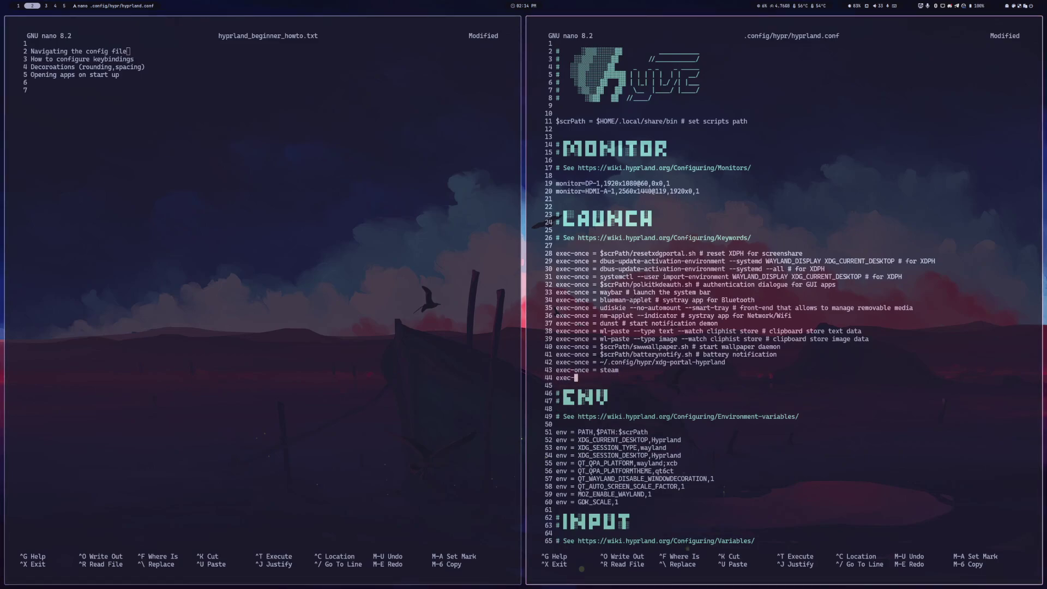
pyautogui.write('once')
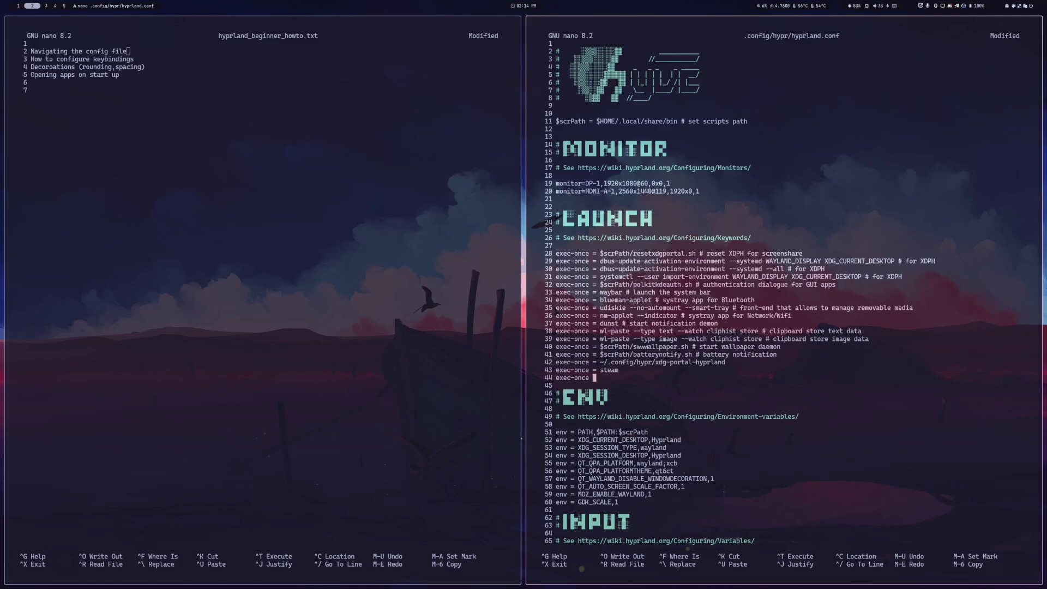
pyautogui.write(' = noise')
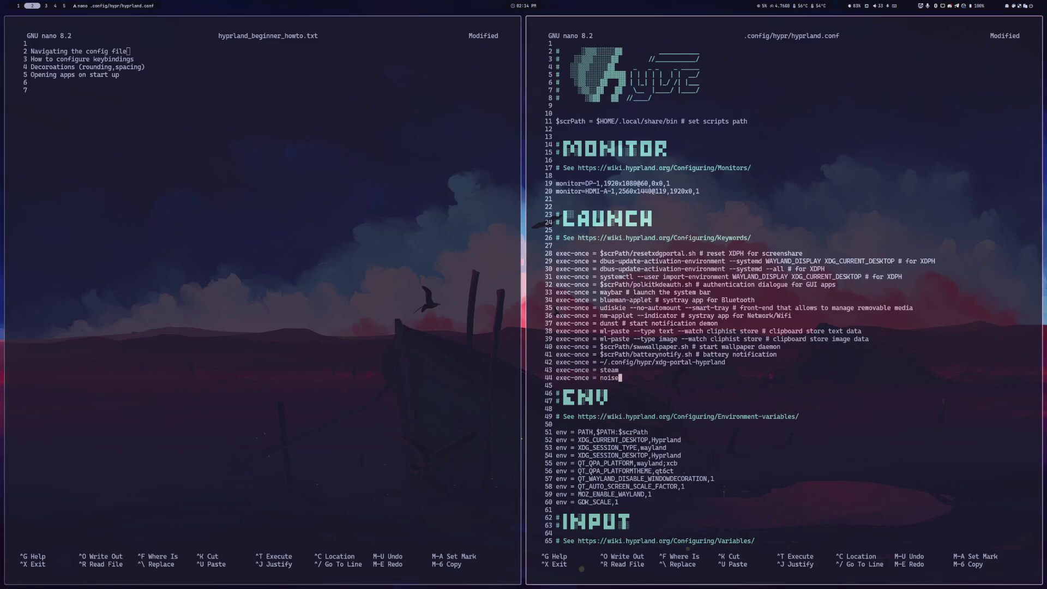
pyautogui.write('touch')
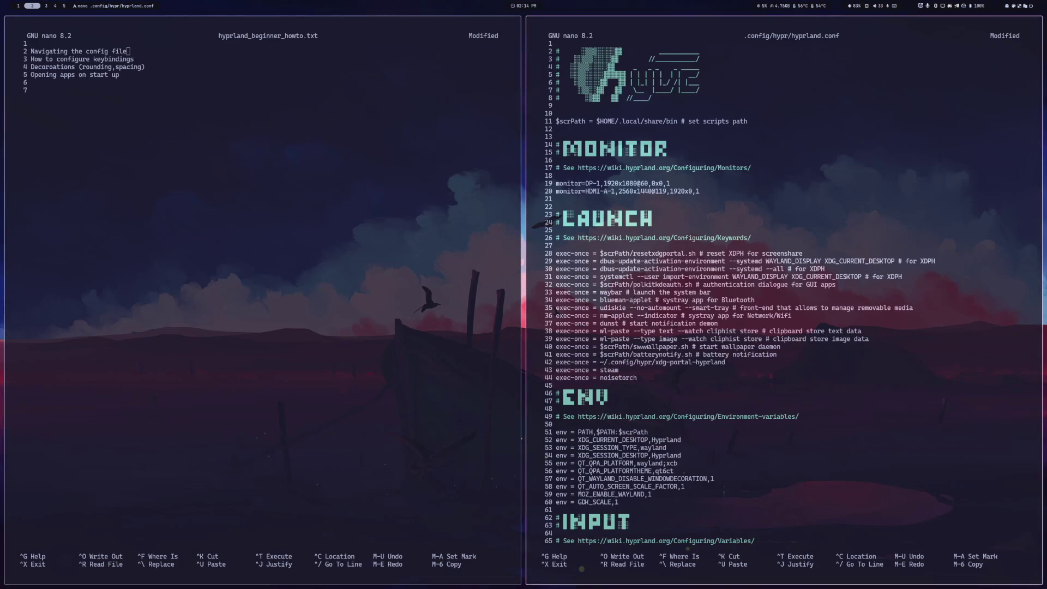
# Look over the LAUNCH, ENV and INPUT sections of hyprland.conf and return to the first line of the file.
pyautogui.press('Up')
pyautogui.press('Up')
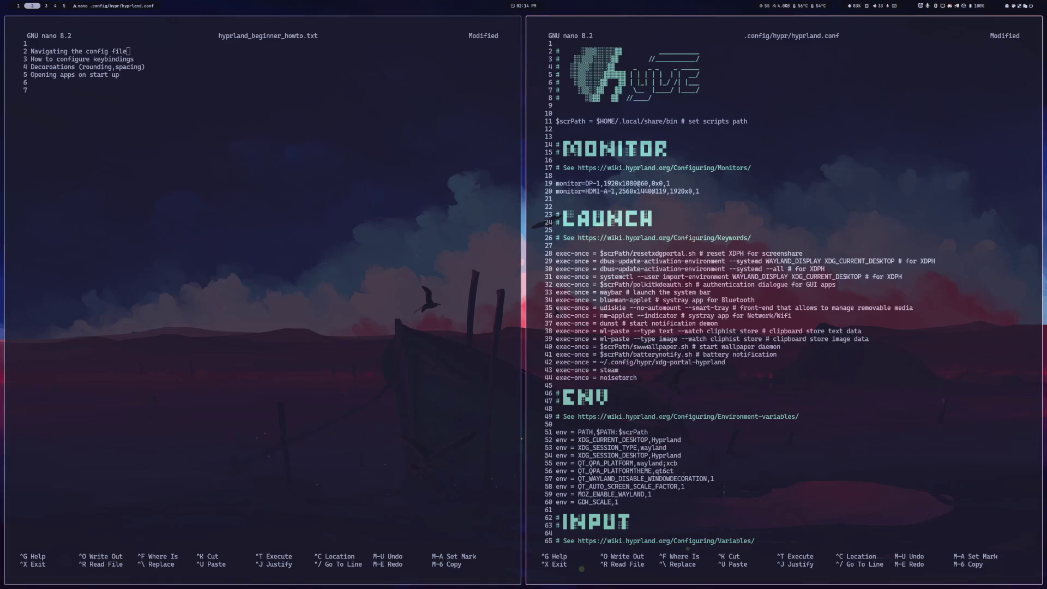
pyautogui.press('Down')
pyautogui.press('Down')
pyautogui.press('Down')
pyautogui.press('Down')
pyautogui.press('Down')
pyautogui.press('Down')
pyautogui.press('Down')
pyautogui.press('Down')
pyautogui.press('Down')
pyautogui.press('Down')
pyautogui.press('Down')
pyautogui.press('Down')
pyautogui.press('Down')
pyautogui.press('Down')
pyautogui.press('Down')
pyautogui.press('Down')
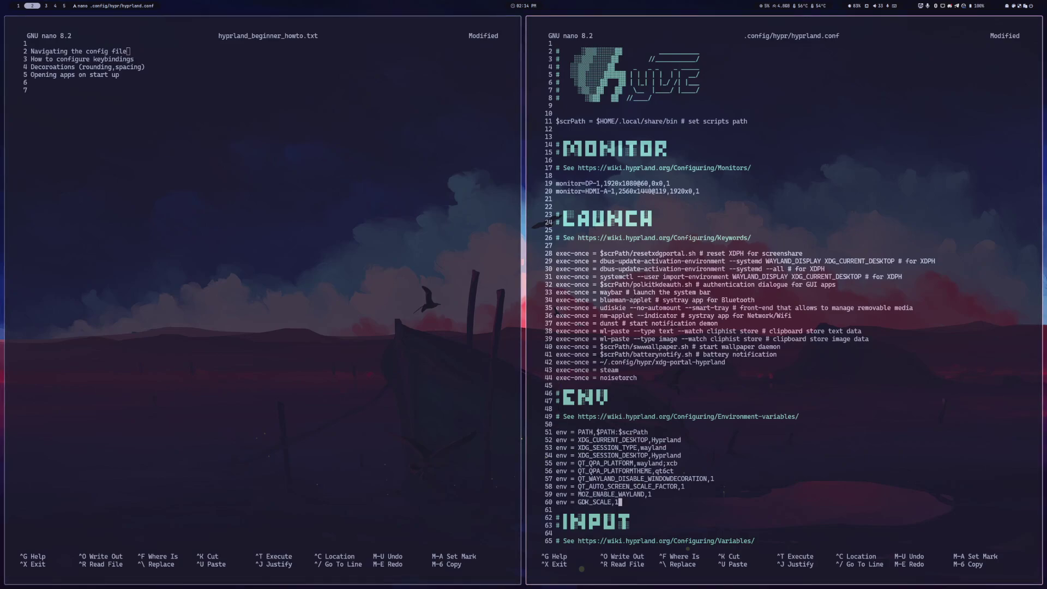
pyautogui.press('Down')
pyautogui.press('Down')
pyautogui.press('Down')
pyautogui.press('Down')
pyautogui.press('Down')
pyautogui.press('Down')
pyautogui.press('Down')
pyautogui.press('Down')
pyautogui.press('Down')
pyautogui.press('Up')
pyautogui.press('Up')
pyautogui.press('Up')
pyautogui.press('Up')
pyautogui.press('Up')
pyautogui.press('Up')
pyautogui.press('Up')
pyautogui.press('Up')
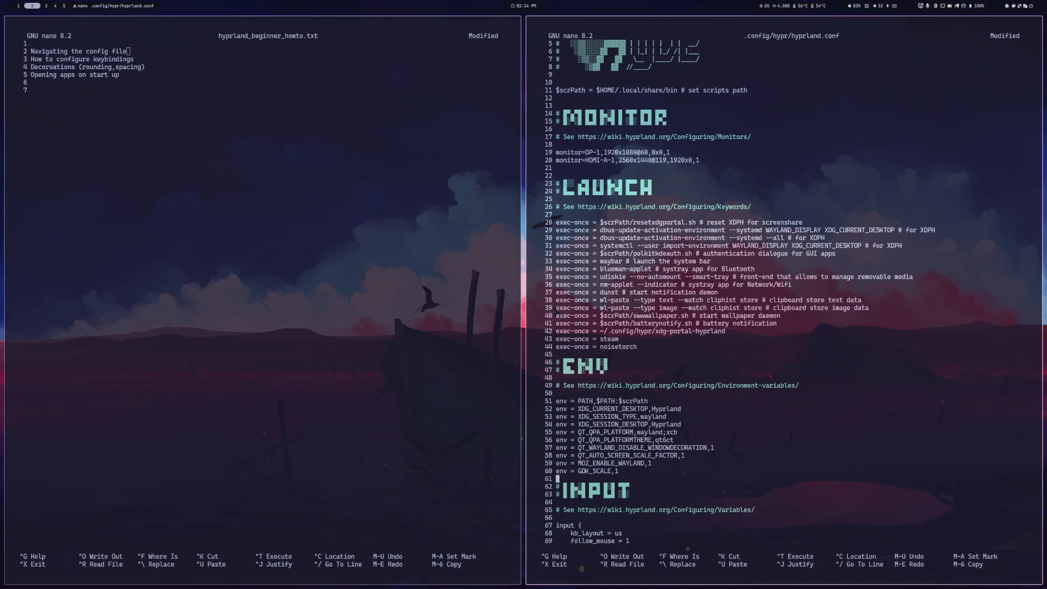
pyautogui.click(638, 262)
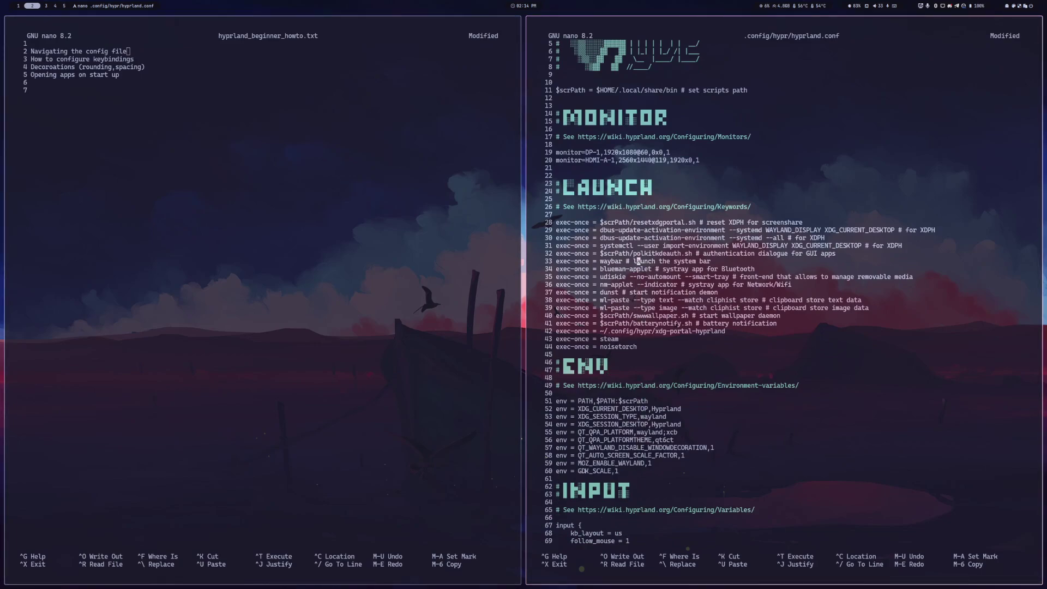
pyautogui.press('Up')
pyautogui.press('Up')
pyautogui.press('Up')
pyautogui.press('Up')
pyautogui.press('Up')
pyautogui.press('Up')
pyautogui.press('Up')
pyautogui.press('Up')
pyautogui.press('Up')
pyautogui.press('Up')
pyautogui.press('Up')
pyautogui.press('Up')
pyautogui.press('Up')
pyautogui.press('Up')
pyautogui.press('Up')
pyautogui.press('Up')
pyautogui.press('Up')
pyautogui.press('Up')
pyautogui.press('Up')
pyautogui.press('Up')
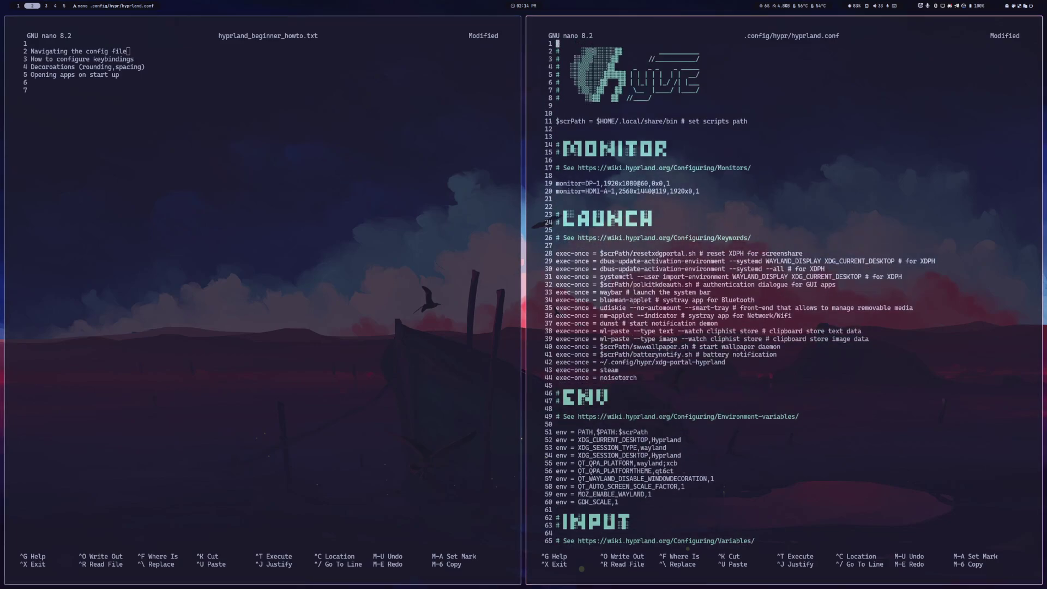